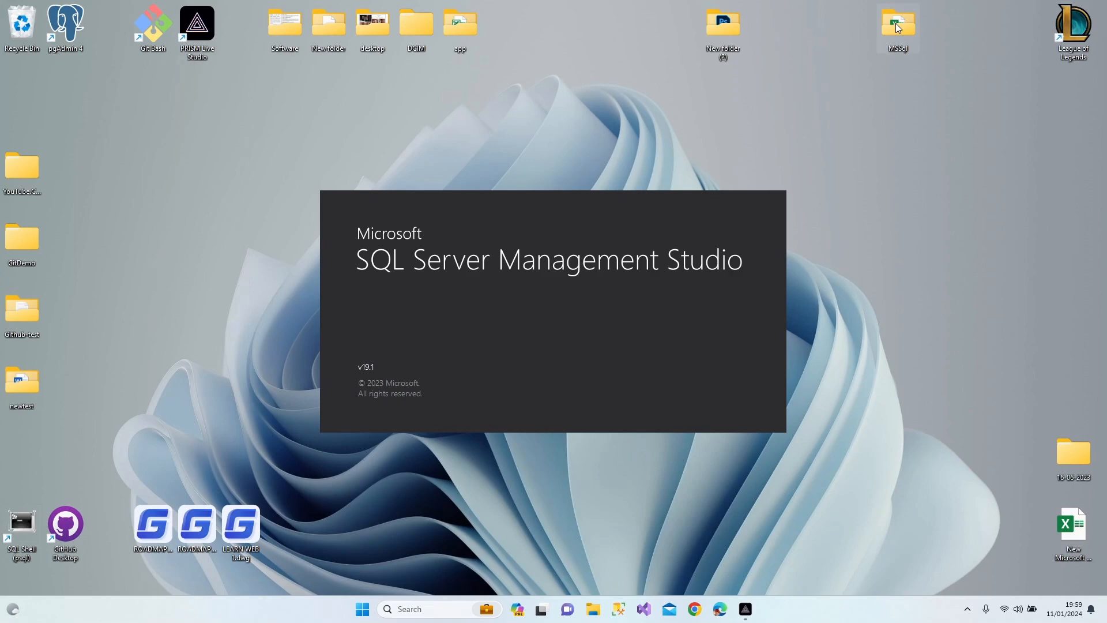
Open the SqlLessons.xlsx workbook from the MSSql desktop folder, minimize the folder window and maximize the workbook
double_click(896, 26)
click(355, 190)
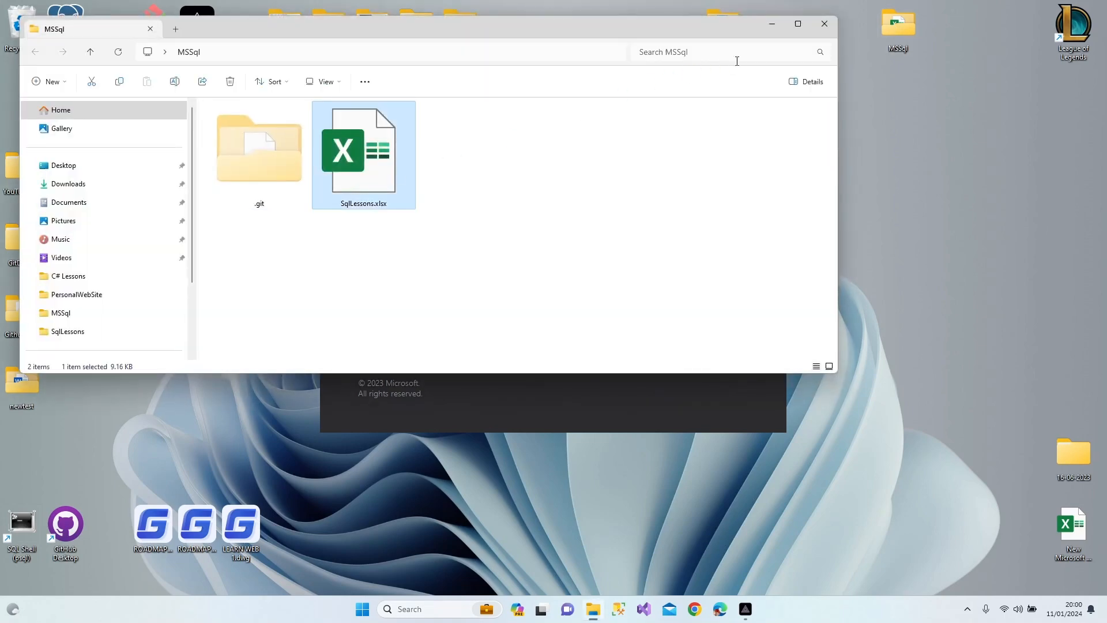
click(773, 23)
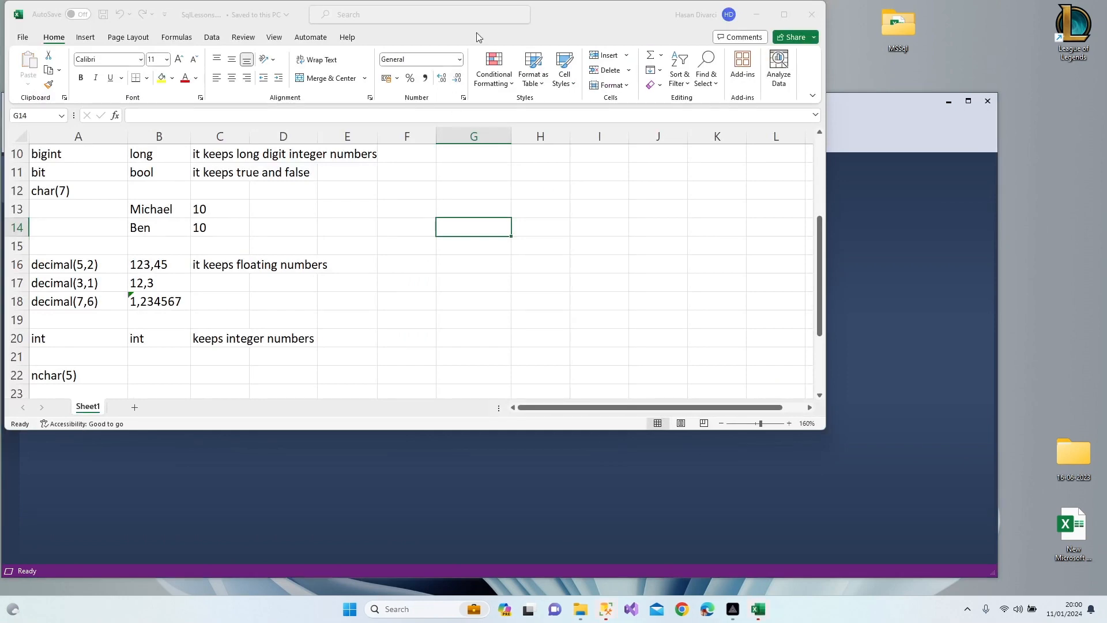
double_click(570, 12)
Auto-fit the widths of columns D and G to the figures in row 1
scroll(487, 240, down, 2)
scroll(478, 240, up, 3)
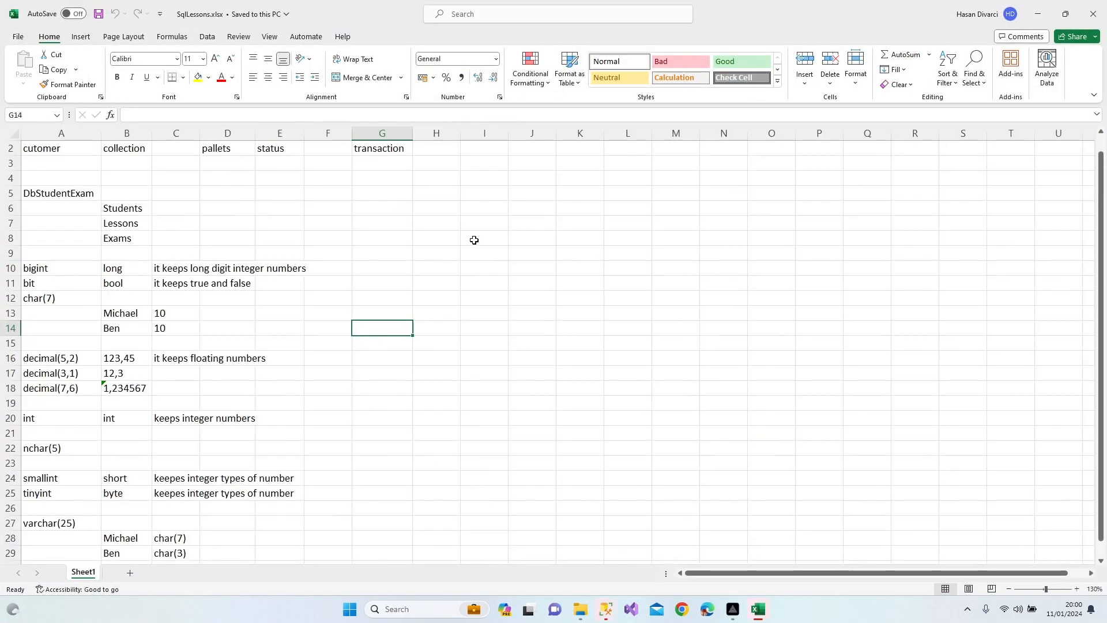
double_click(255, 134)
double_click(419, 128)
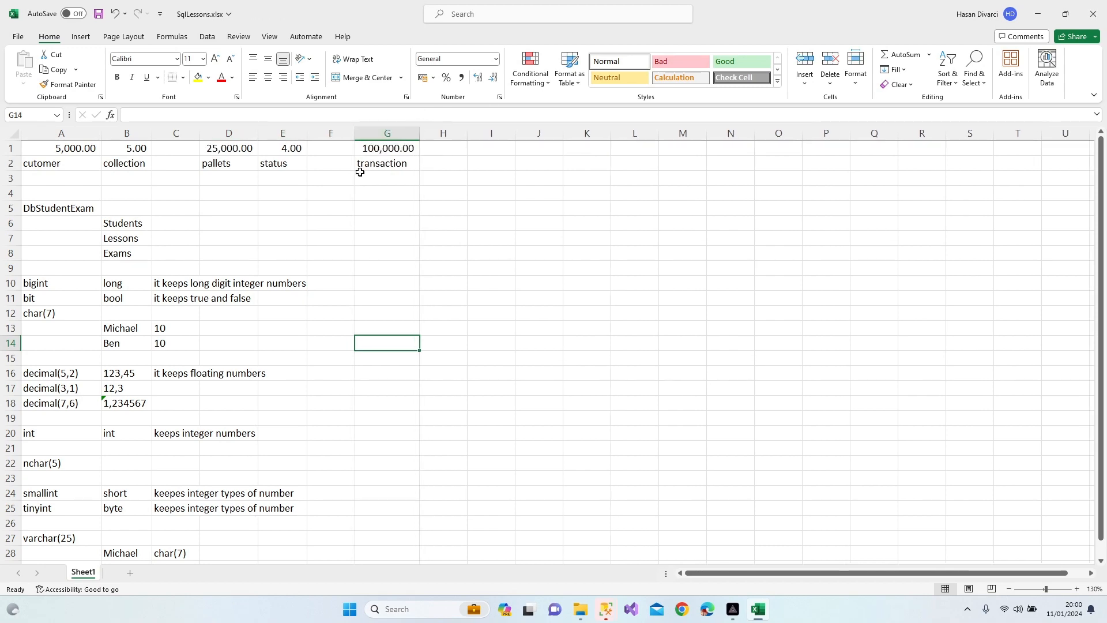
Review the data type notes, select the Students cell and snap the workbook window to the right half of the screen
scroll(246, 193, down, 2)
scroll(106, 218, up, 2)
scroll(52, 242, down, 1)
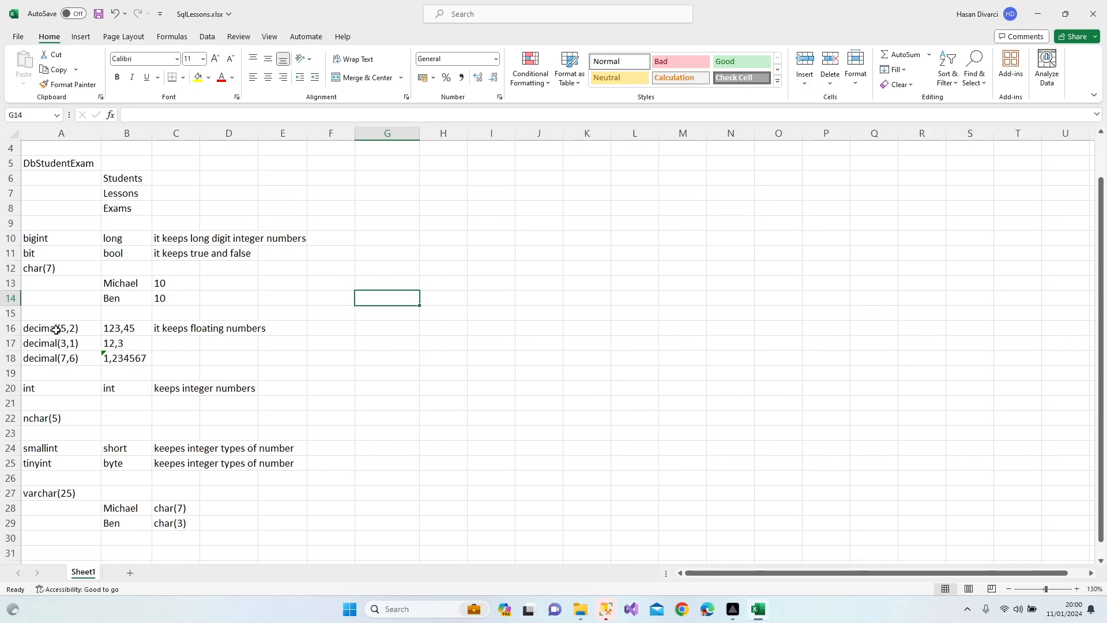
scroll(64, 295, up, 1)
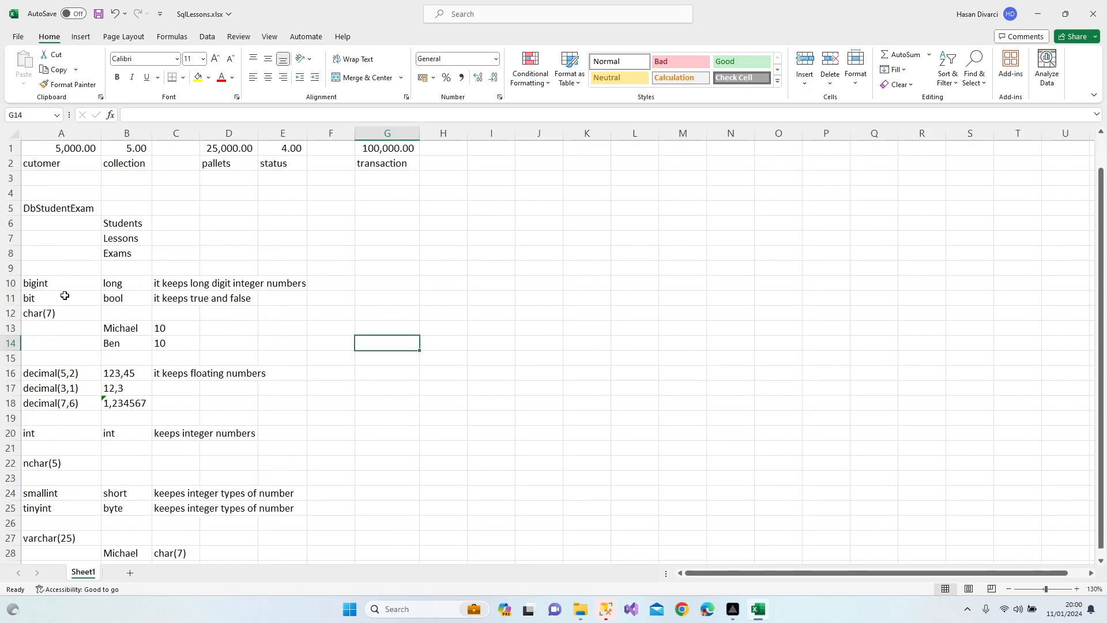
click(121, 225)
drag(408, 10, 1105, 142)
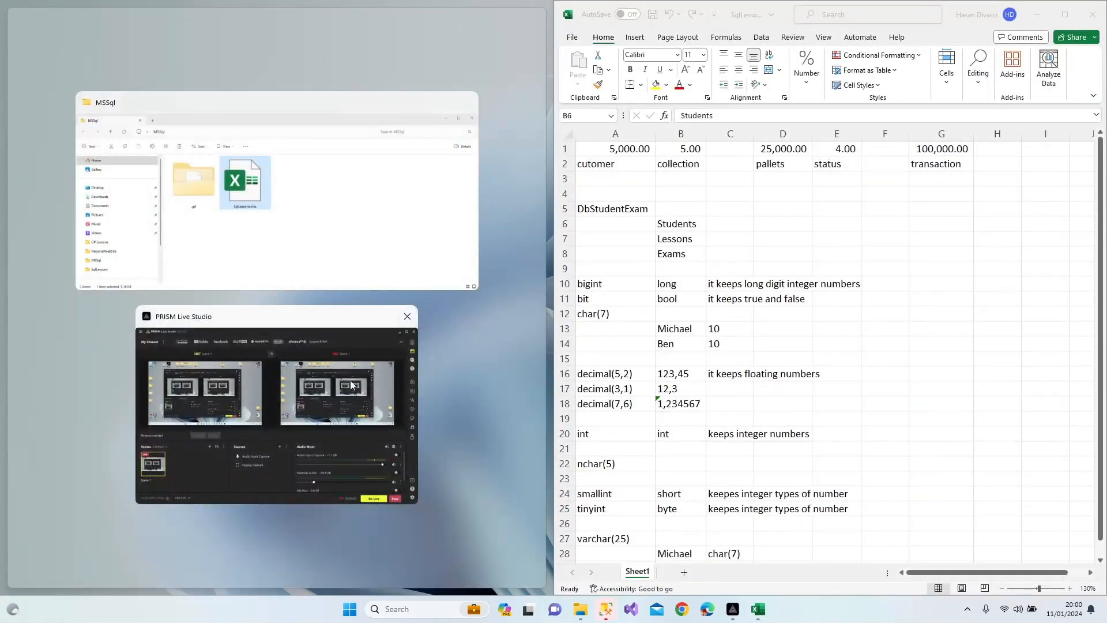
click(502, 545)
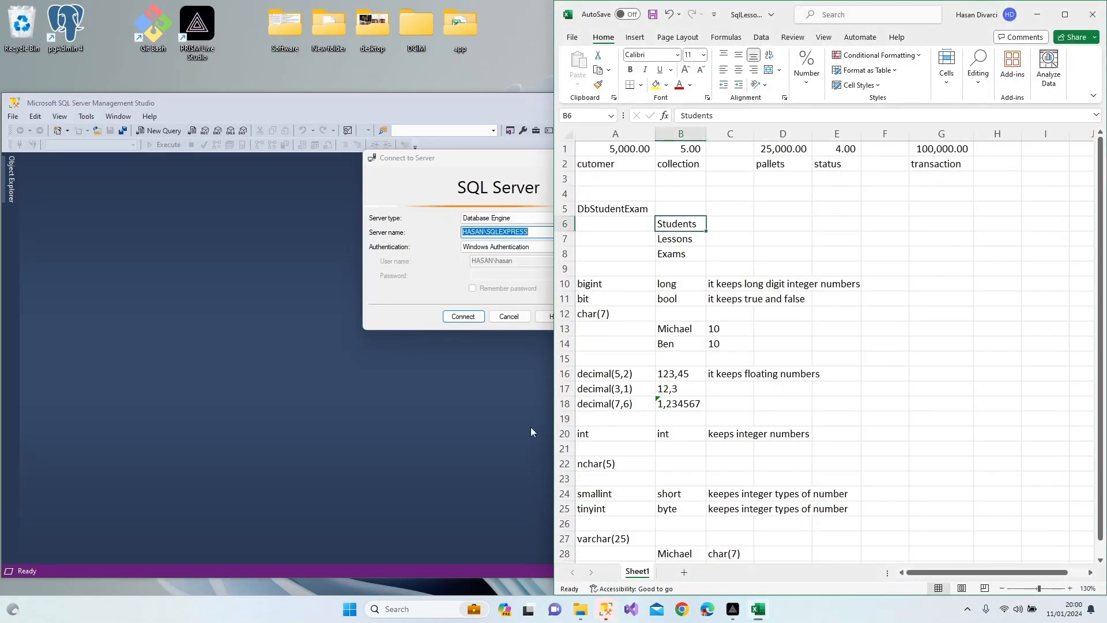
Connect SQL Server Management Studio to the local SQLEXPRESS Database Engine with Windows Authentication and dismiss the update notification
drag(466, 165, 378, 172)
click(375, 323)
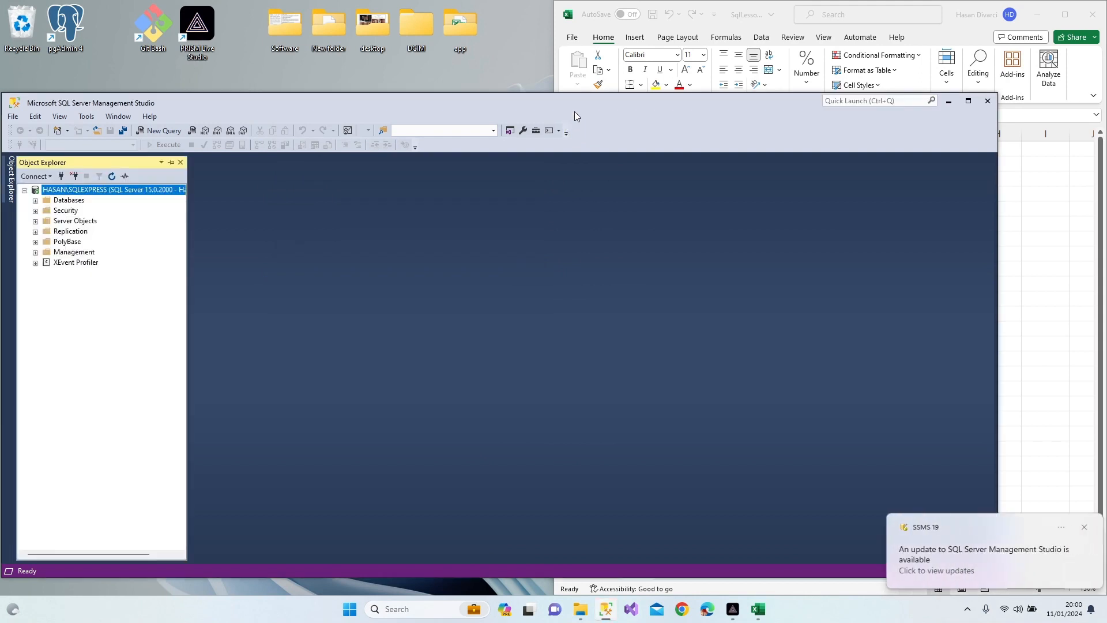
click(1081, 530)
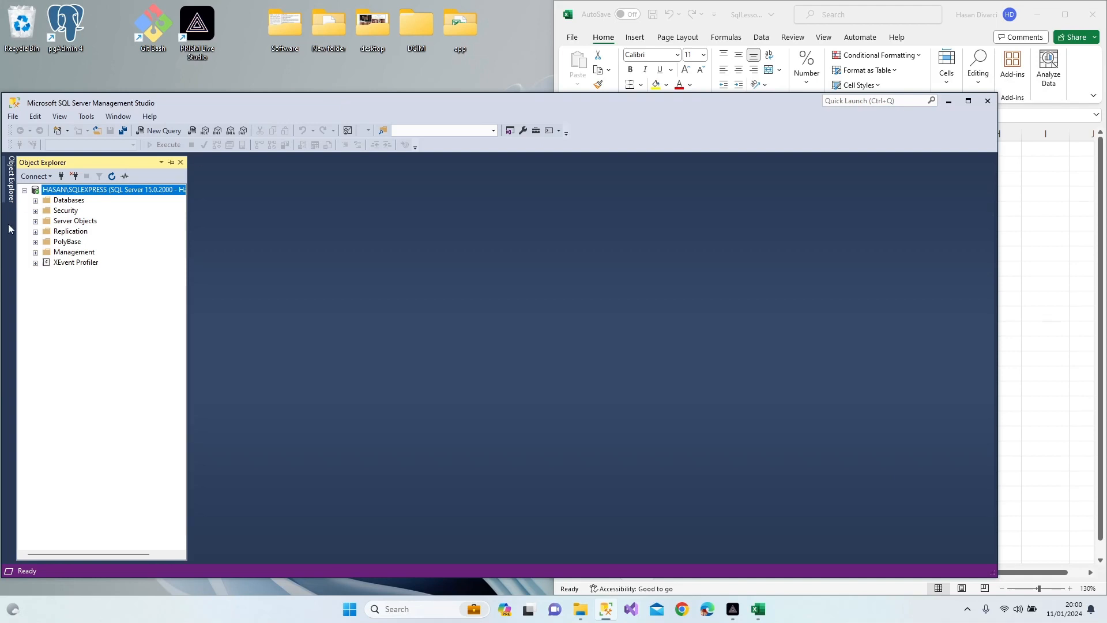
Expand the DbStudentExam database down to its tables and start designing a new table there
click(35, 201)
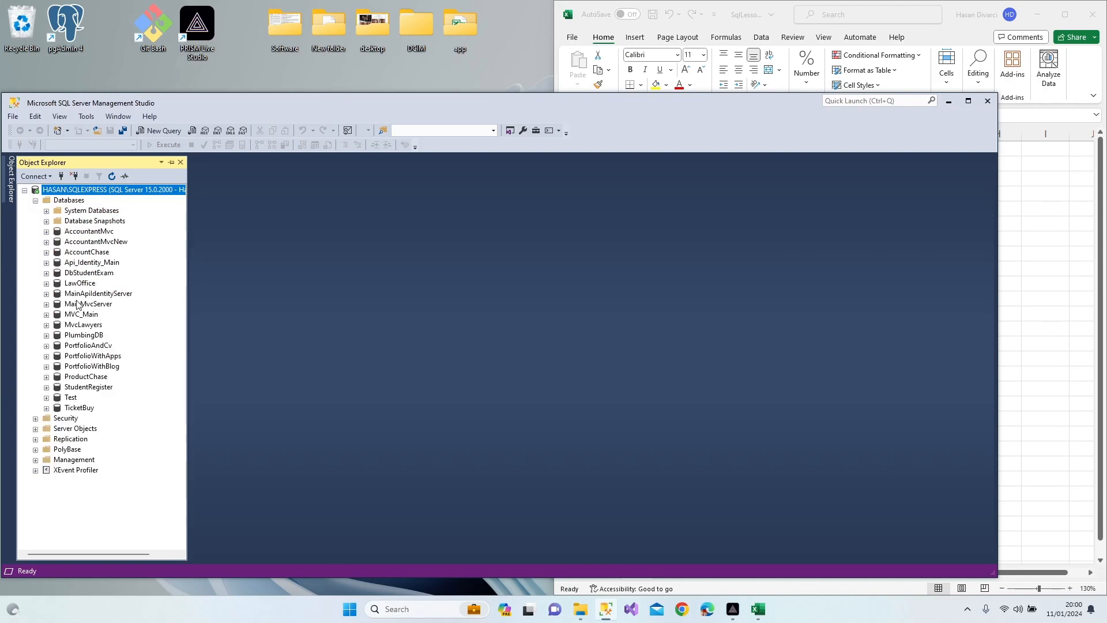
click(85, 273)
click(46, 273)
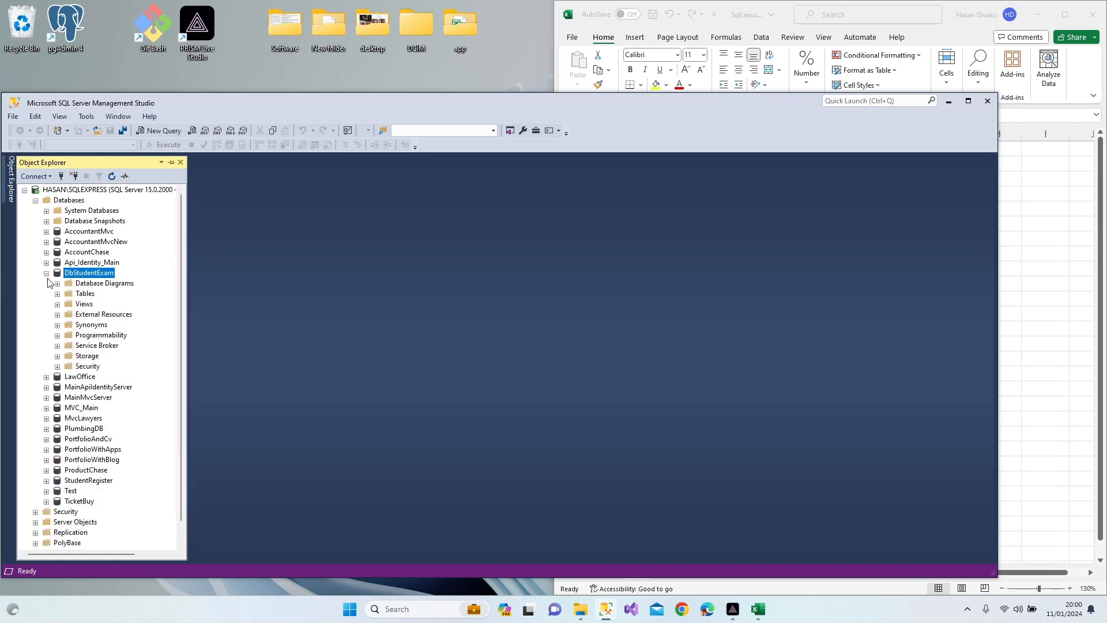
click(57, 294)
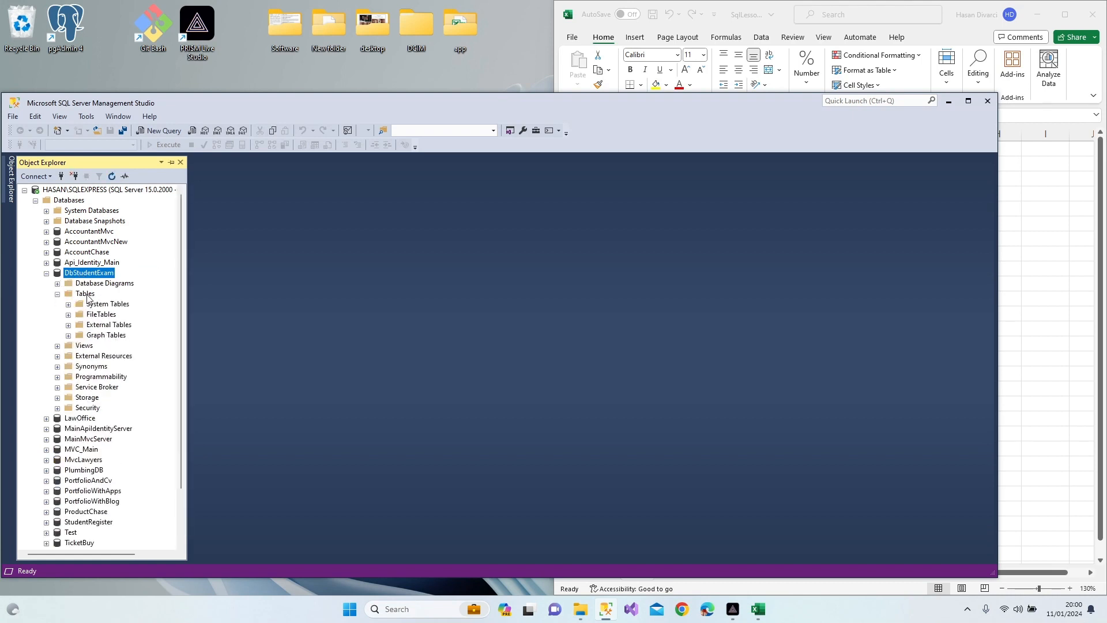
right_click(85, 295)
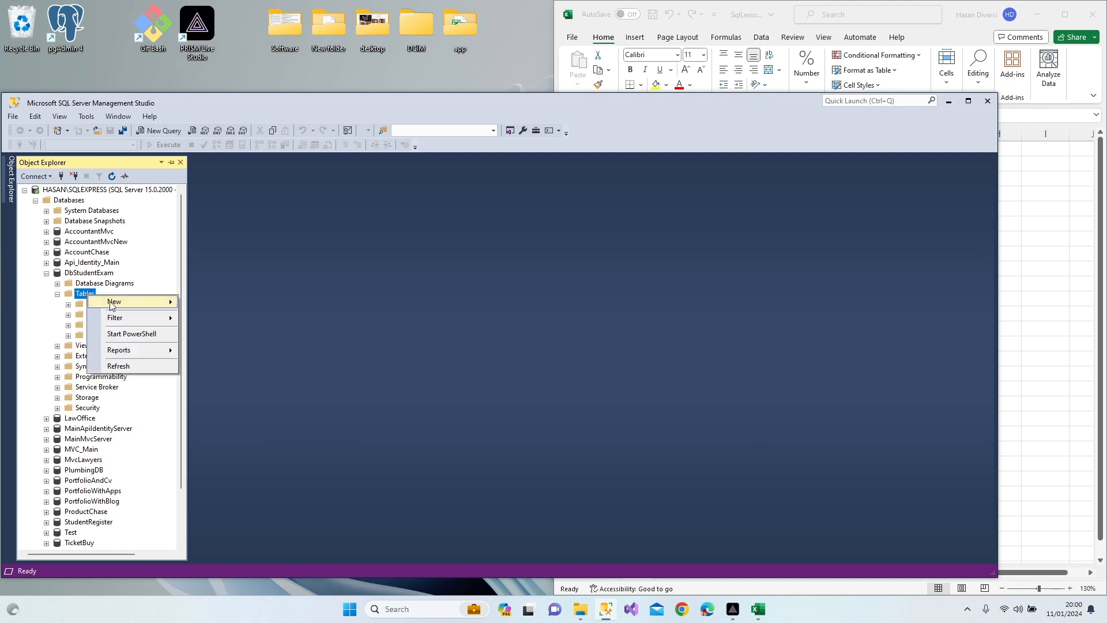
mouse_move(114, 303)
click(206, 304)
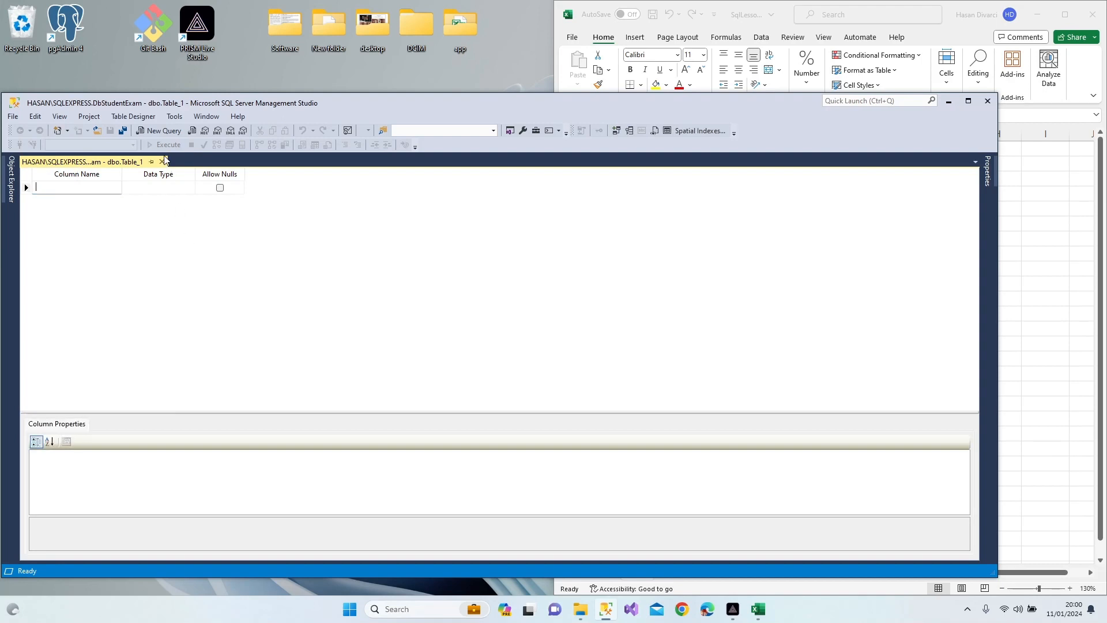
Pin the Object Explorer beside the table designer and maximize the Management Studio window
mouse_move(10, 189)
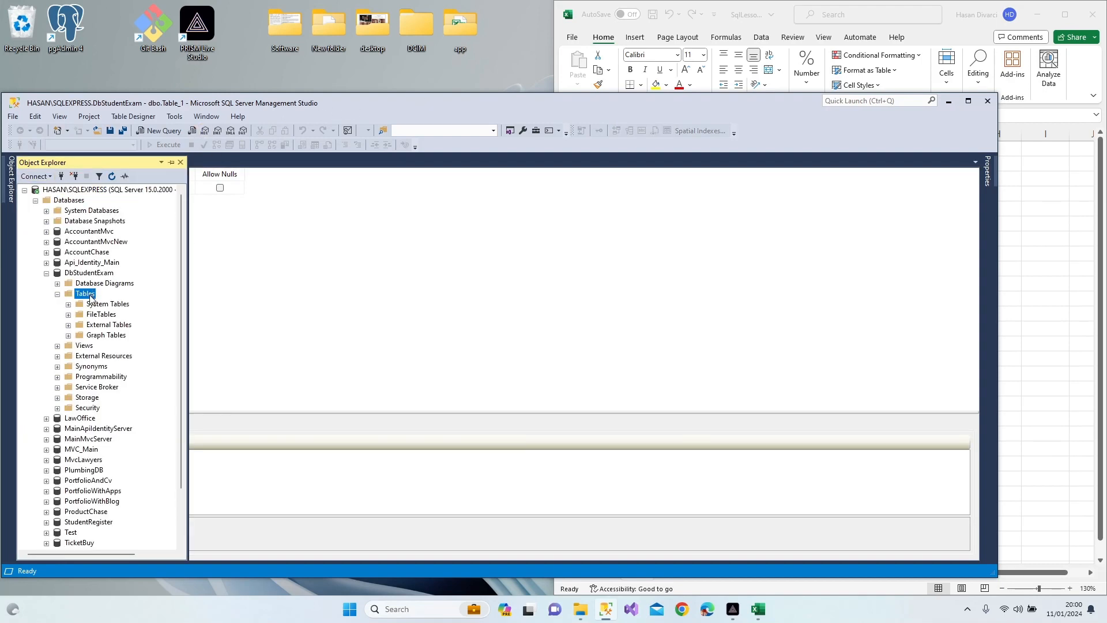
click(171, 162)
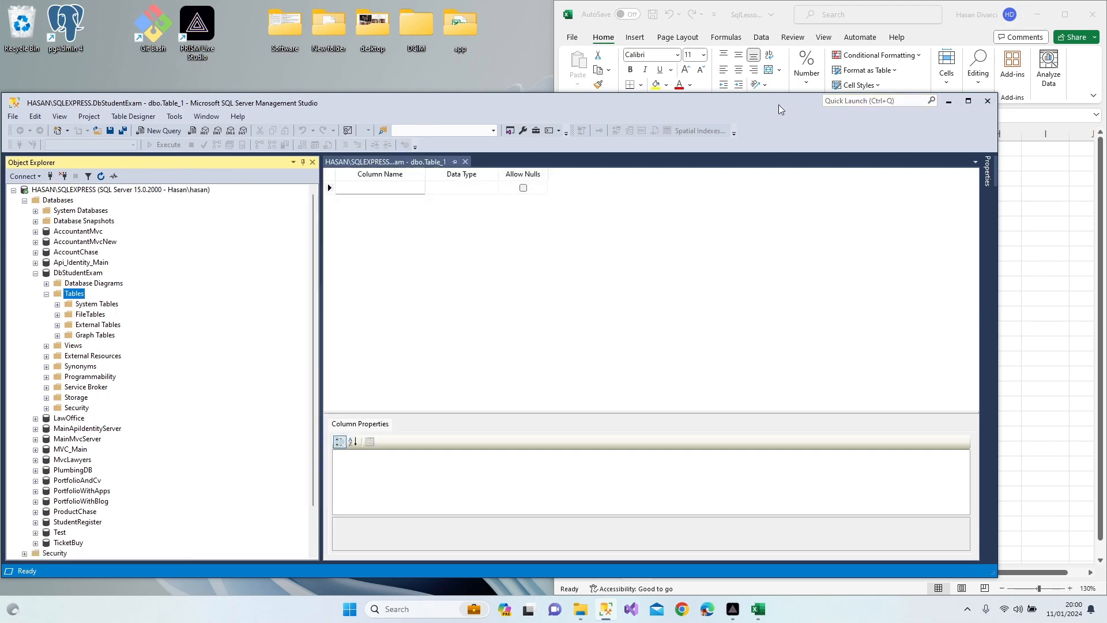
double_click(765, 111)
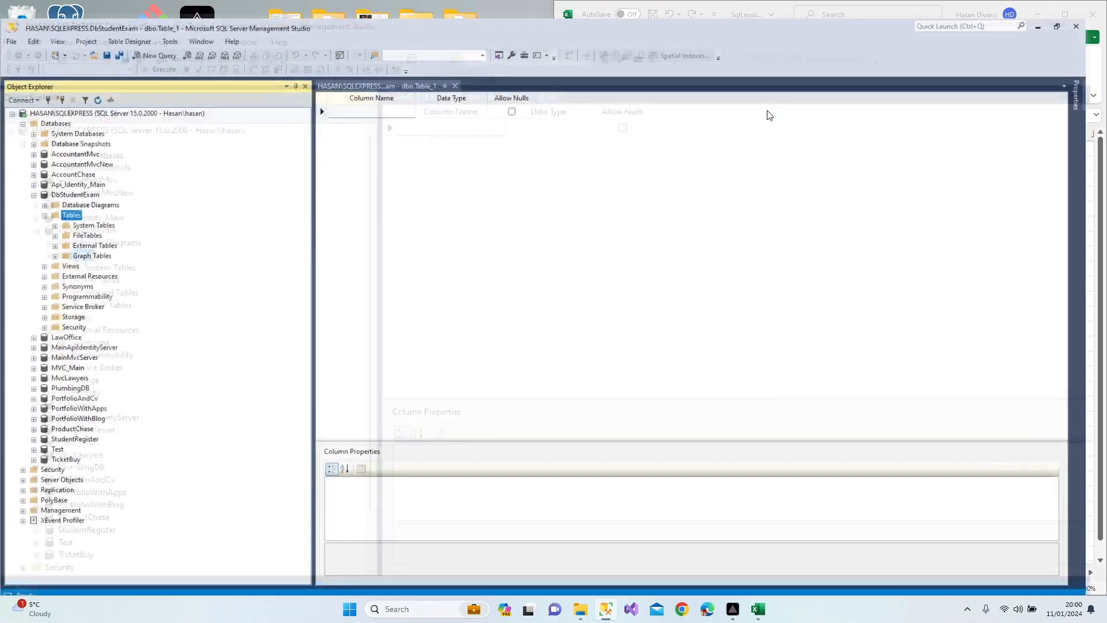
Switch to the Excel workbook and enter "(Id-FirstName-LastName-Club-BirtCity" in cell C6 beside Students
click(1058, 7)
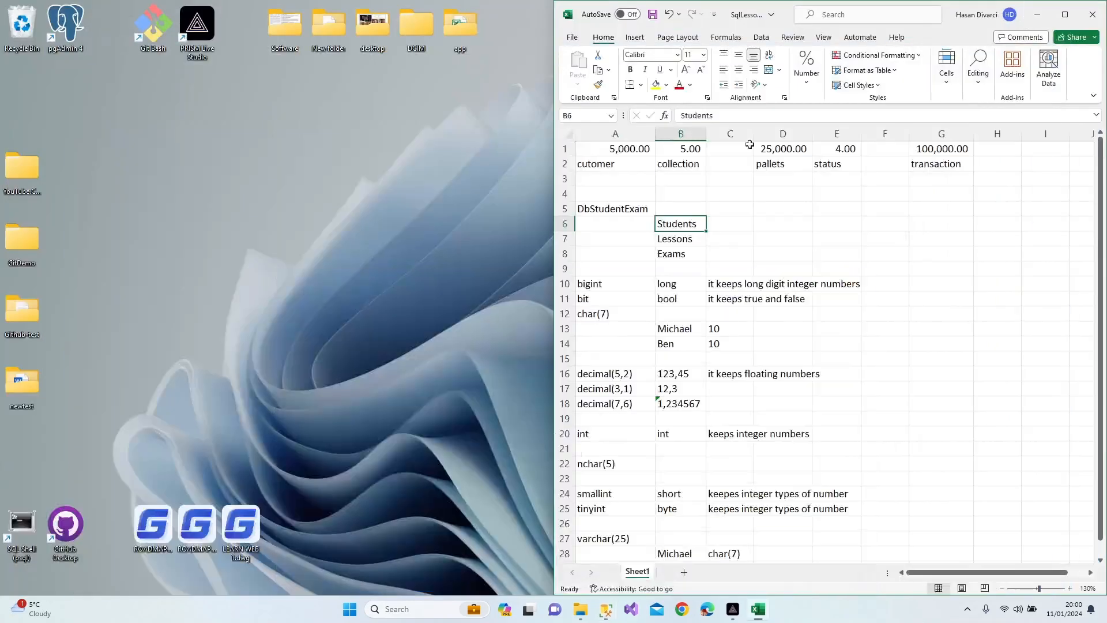
click(718, 223)
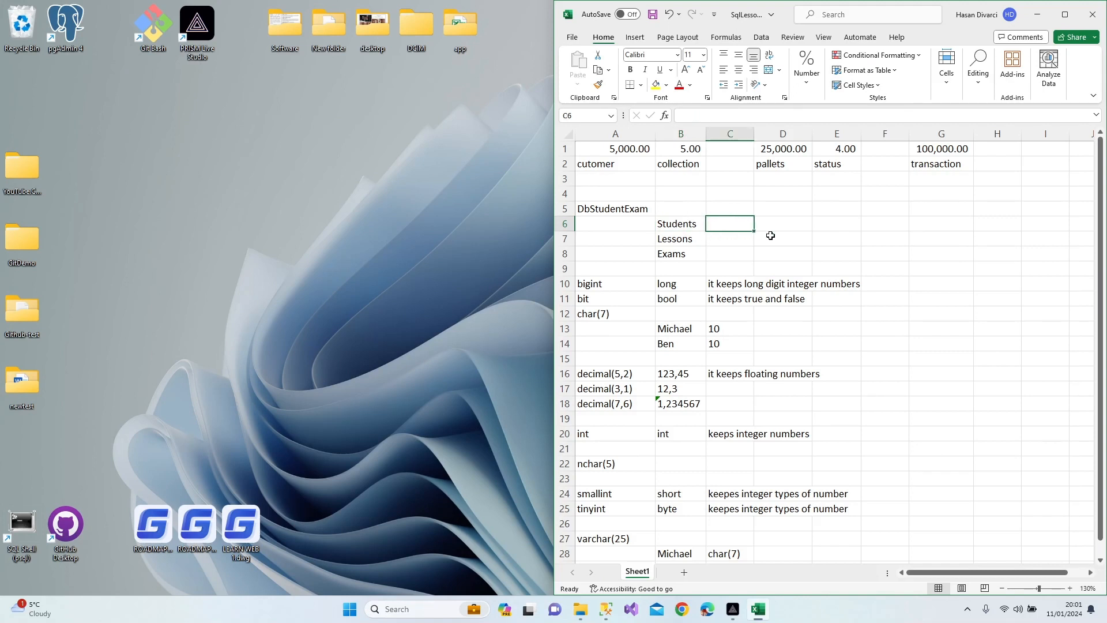
text(()
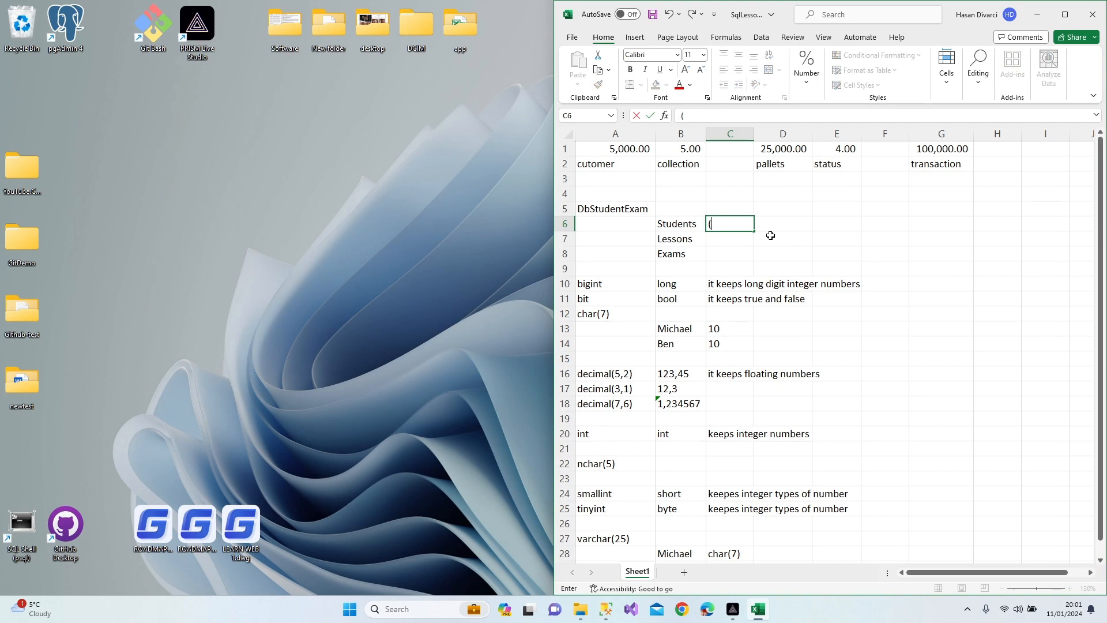
text(Id-FirstName)
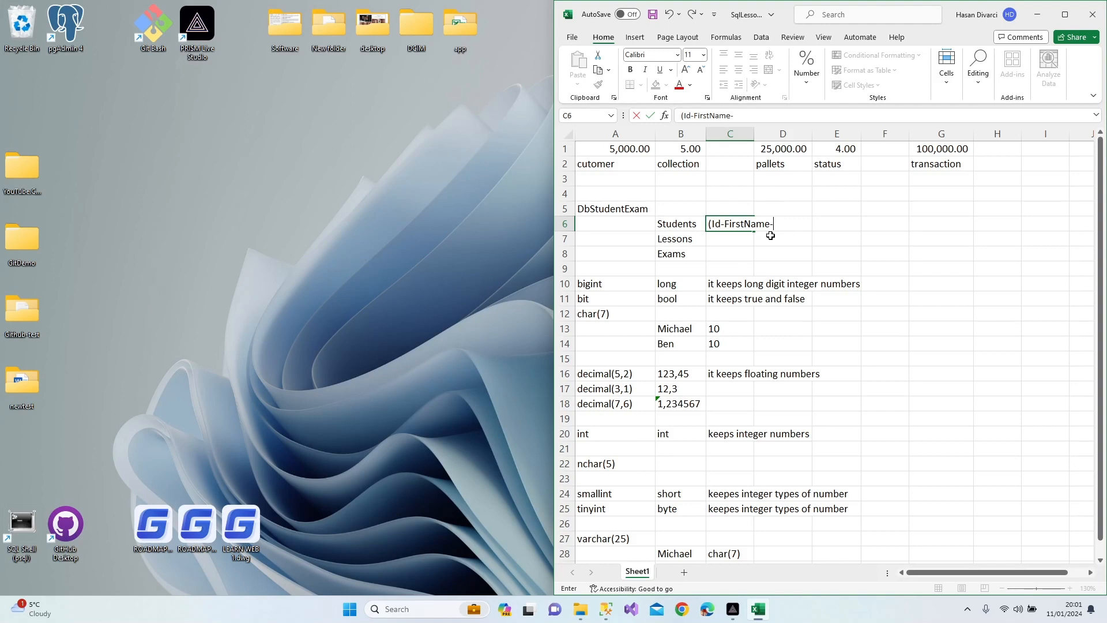
text(-LastNAM)
key(BackSpace)
key(BackSpace)
text(ame-Cluc)
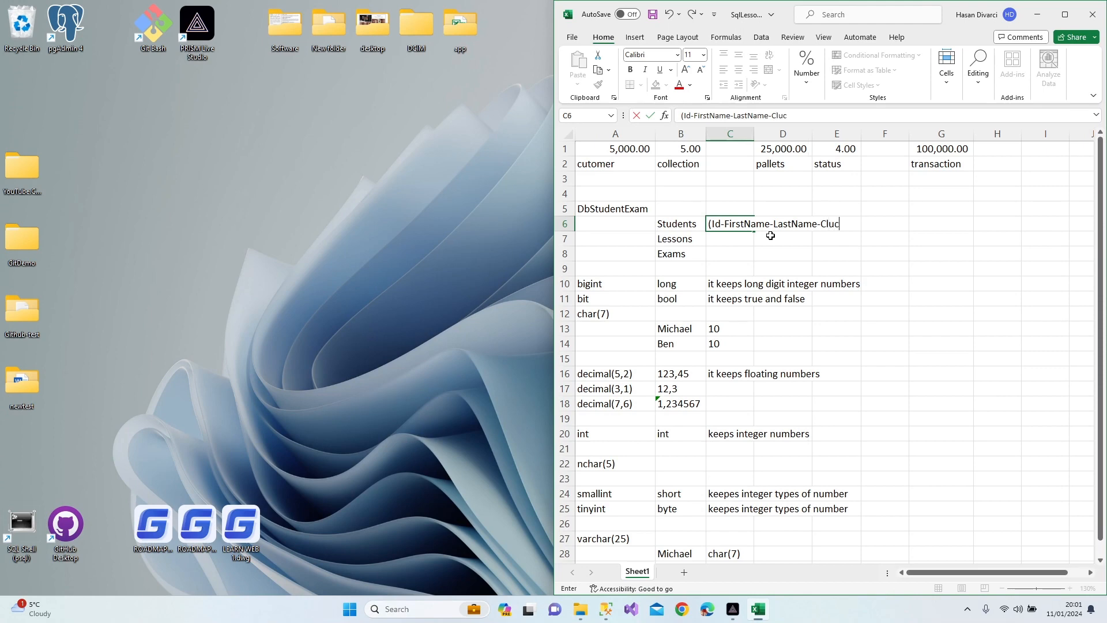
key(BackSpace)
text(b-BirtCity)
key(Return)
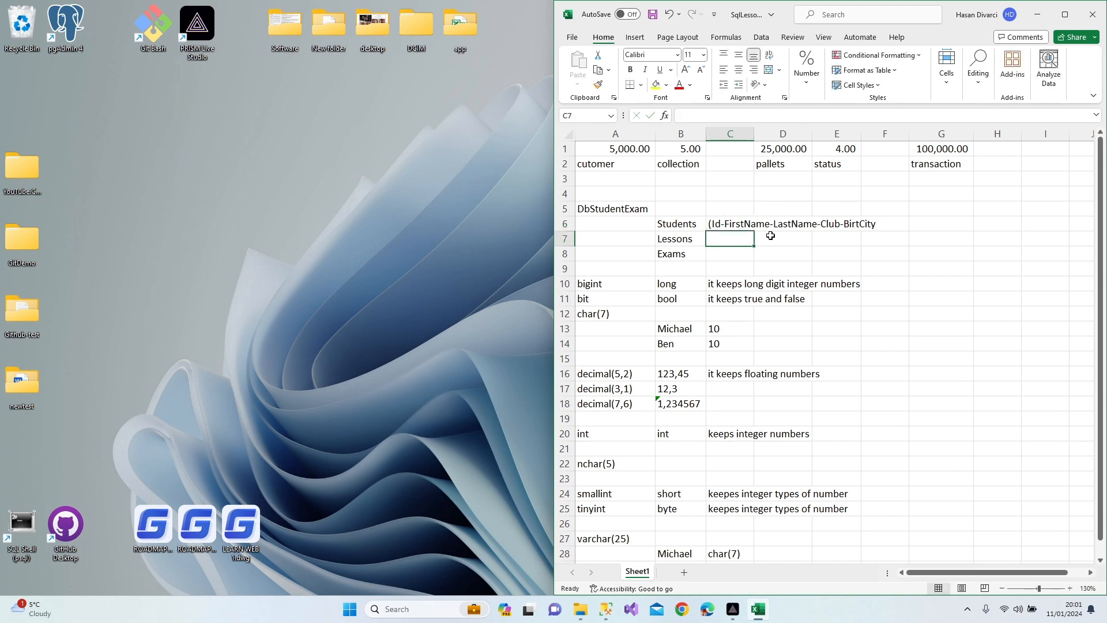
Add a closing parenthesis to the end of the Students field list in cell C6
double_click(719, 226)
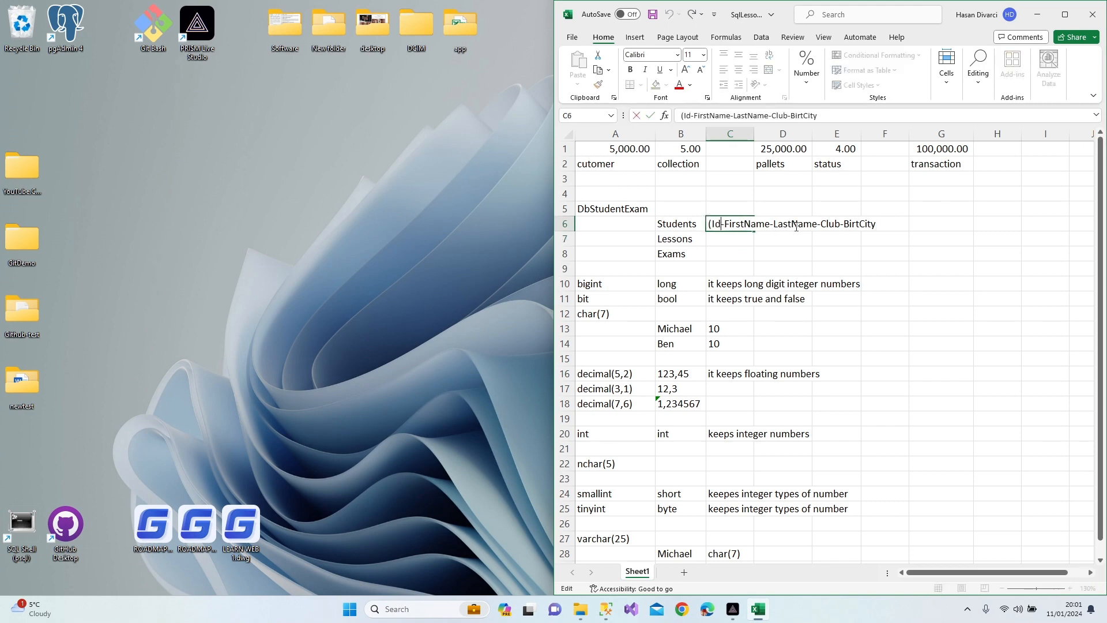
click(882, 222)
text())
click(918, 255)
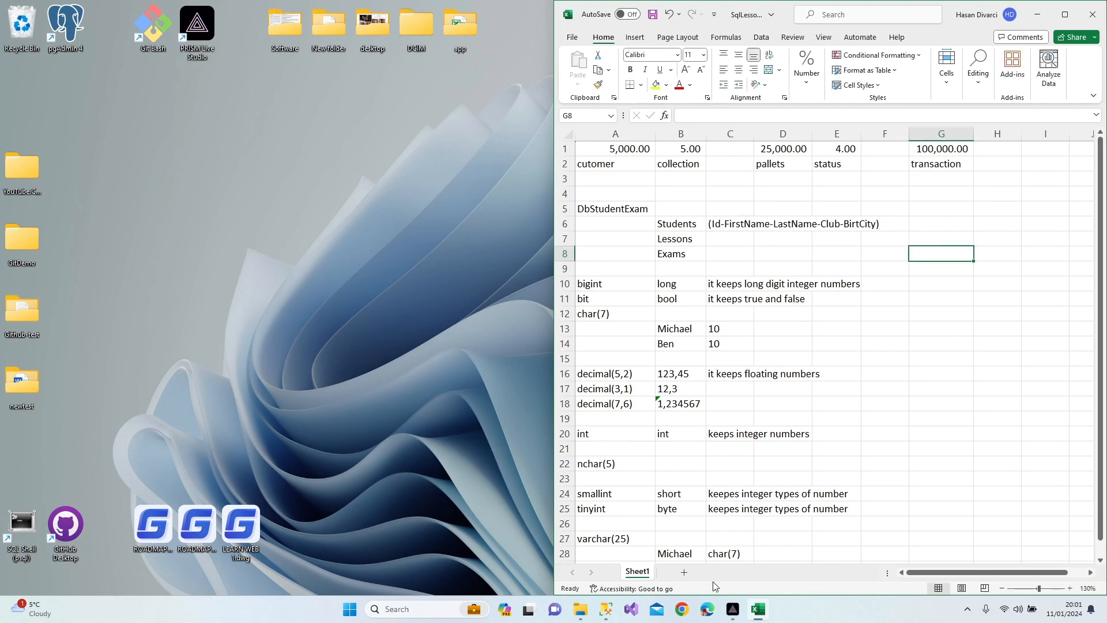
Switch back to Management Studio and define the new table's first column as Id with data type smallint
click(601, 615)
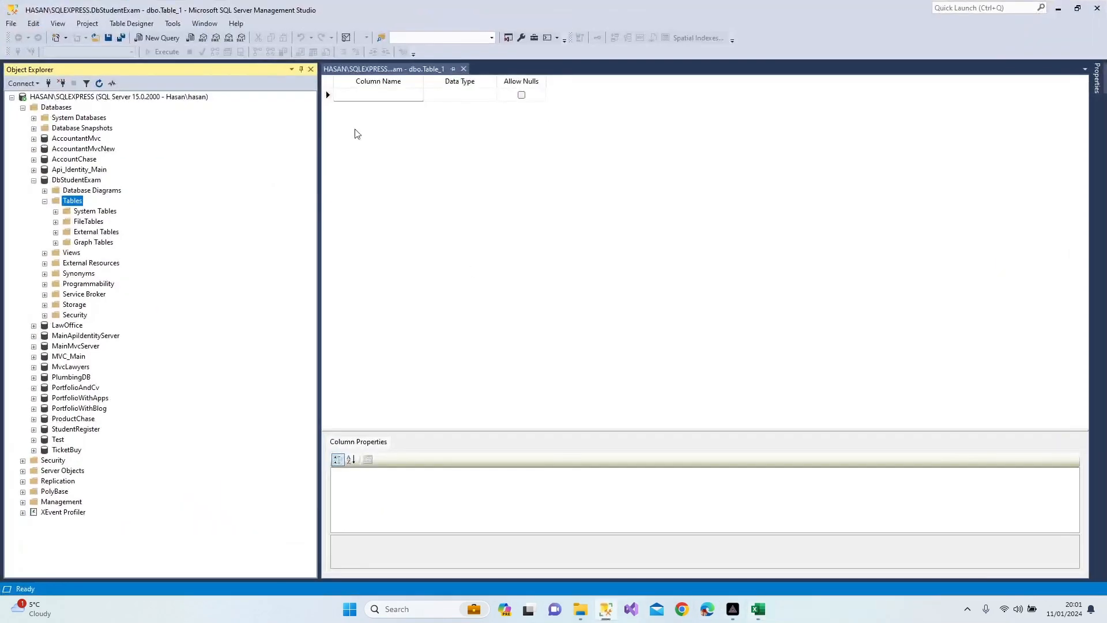
click(360, 94)
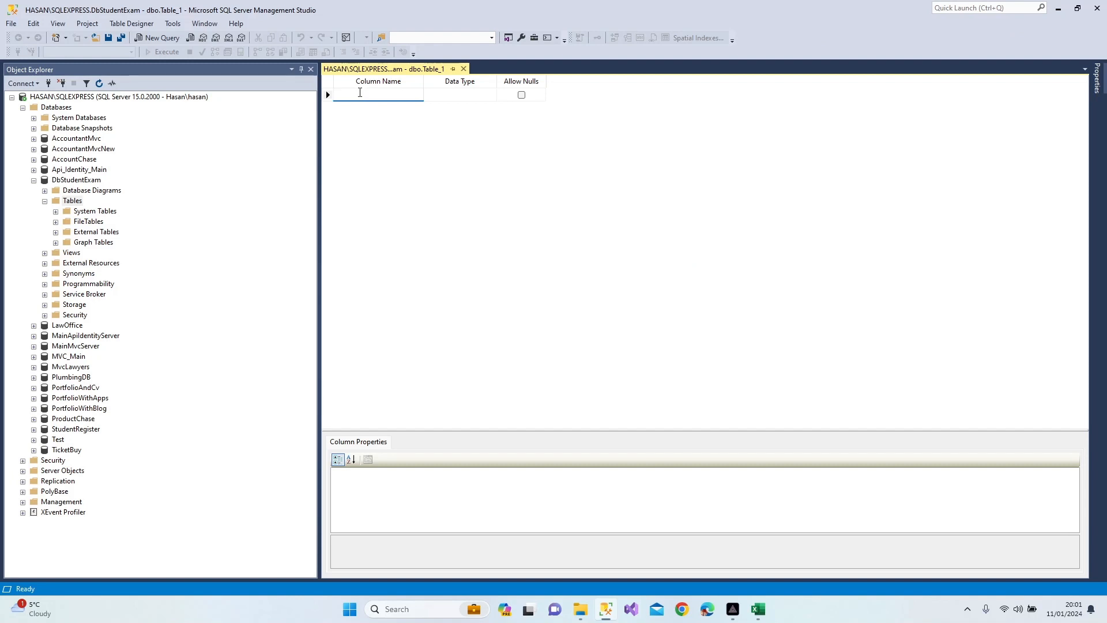
text(Id)
key(Tab)
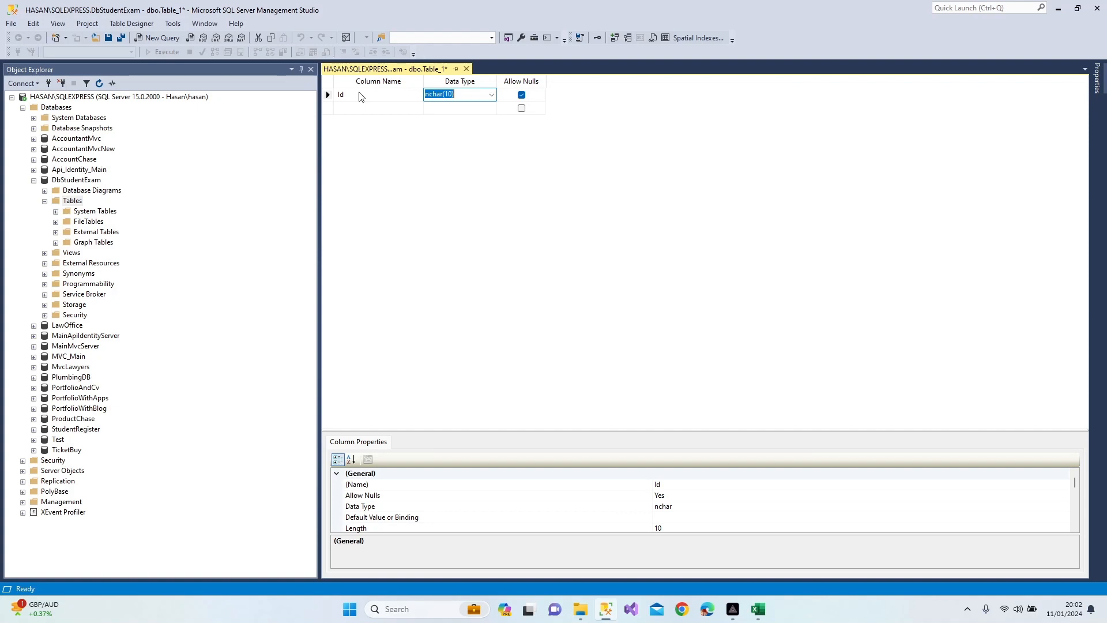
text(smallint)
key(Tab)
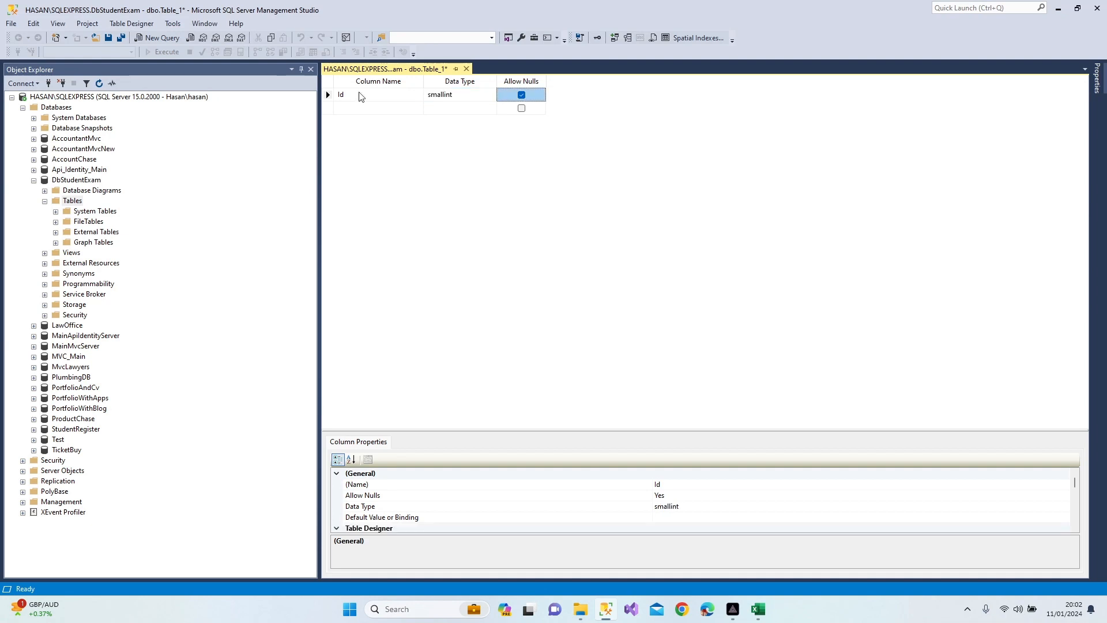
key(Tab)
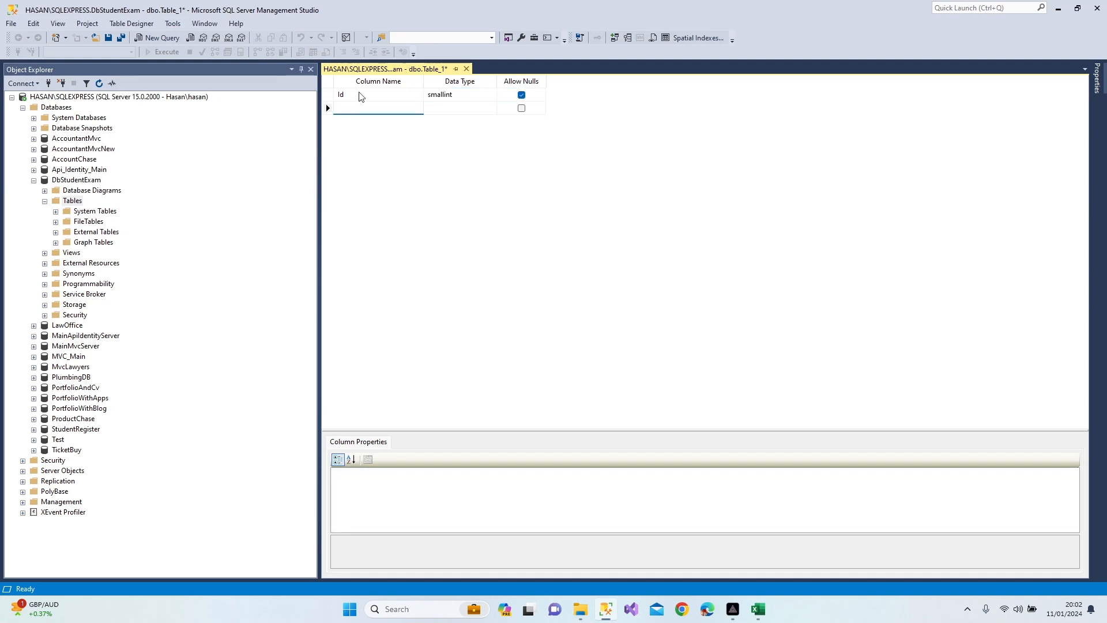
Add a FirstName column with data type varchar(25) to the new table
text(FirstName)
key(Tab)
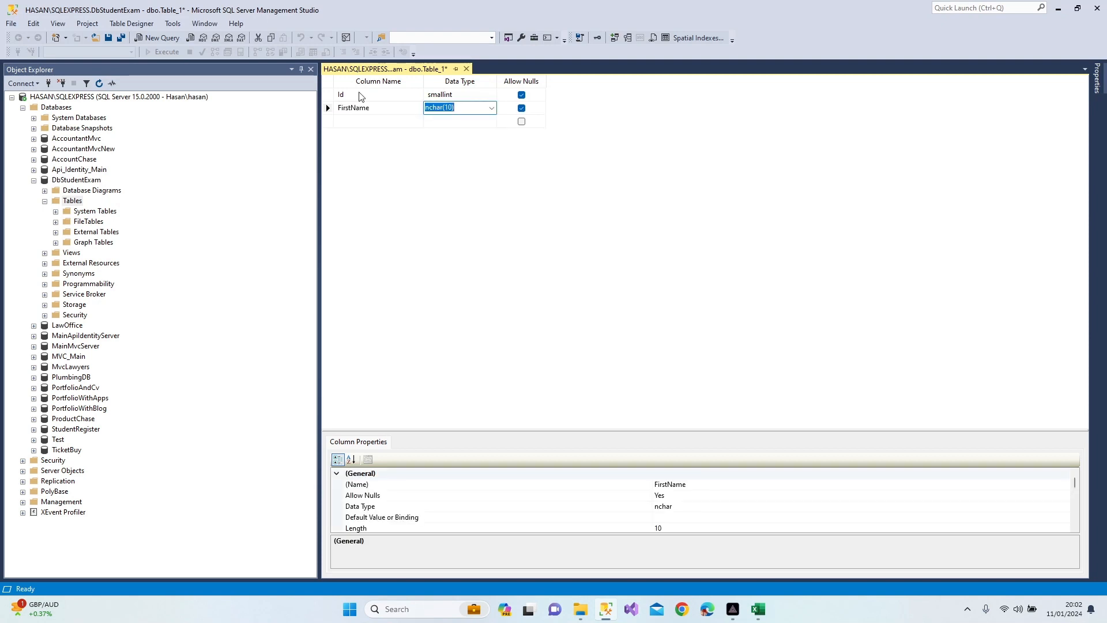
text(varchar(25)
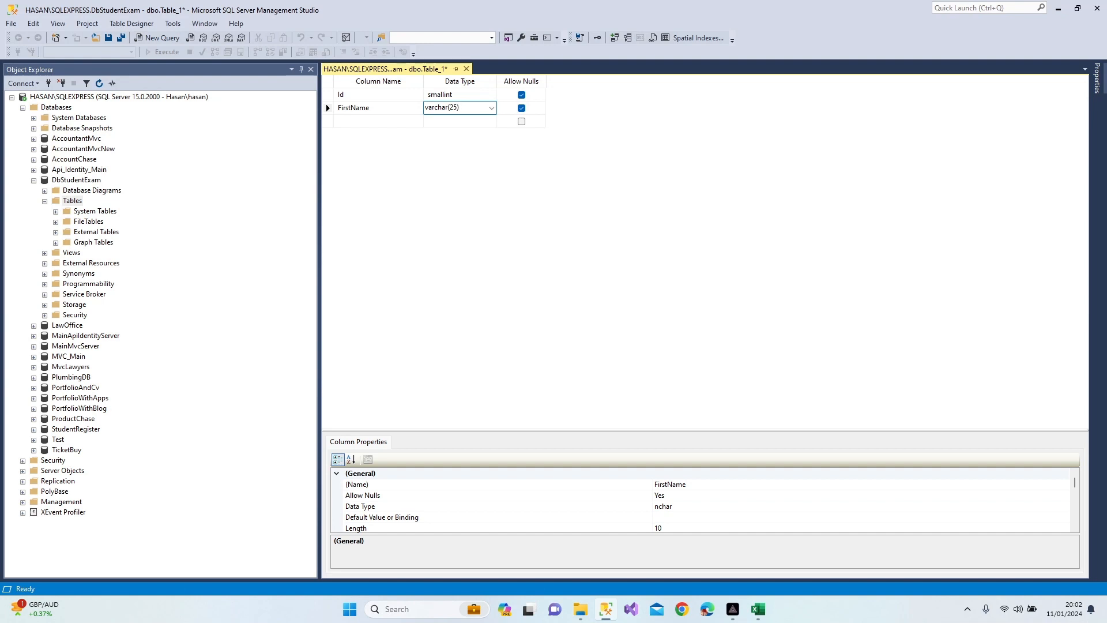
key(Tab)
key(Tab)
Add a LastName column with data type varchar(25) to the new table
text(Last)
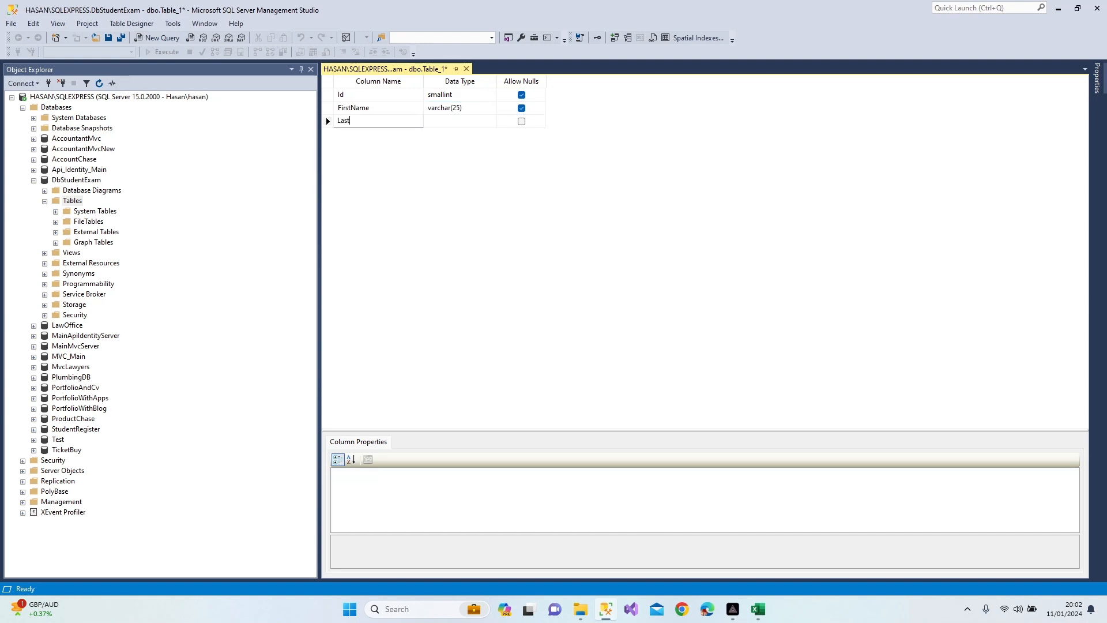
text(Name)
key(Tab)
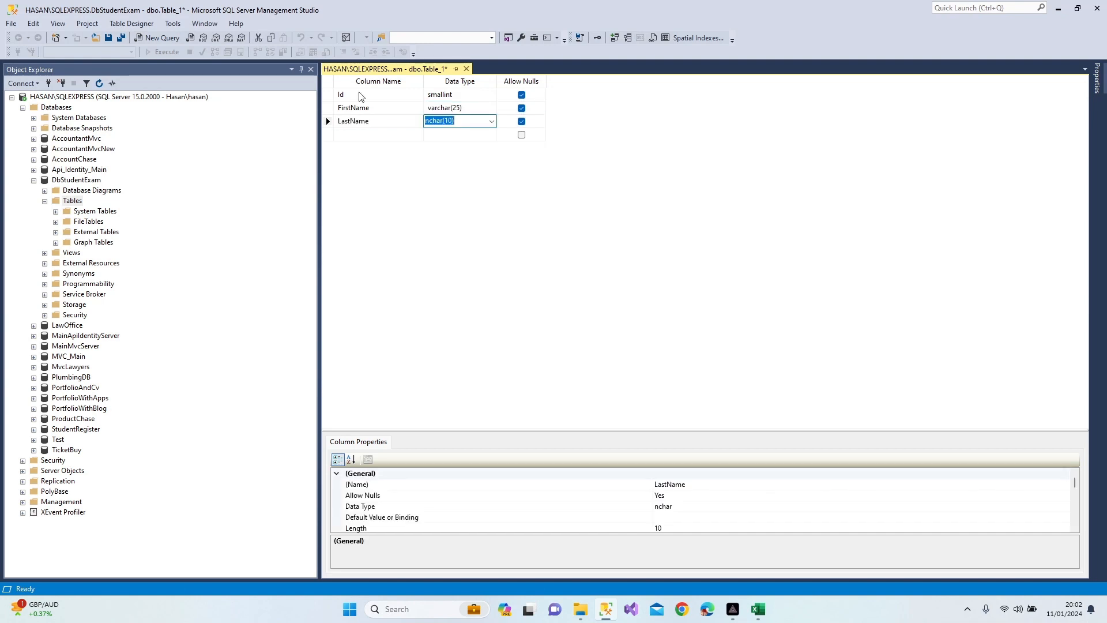
text(varchar()
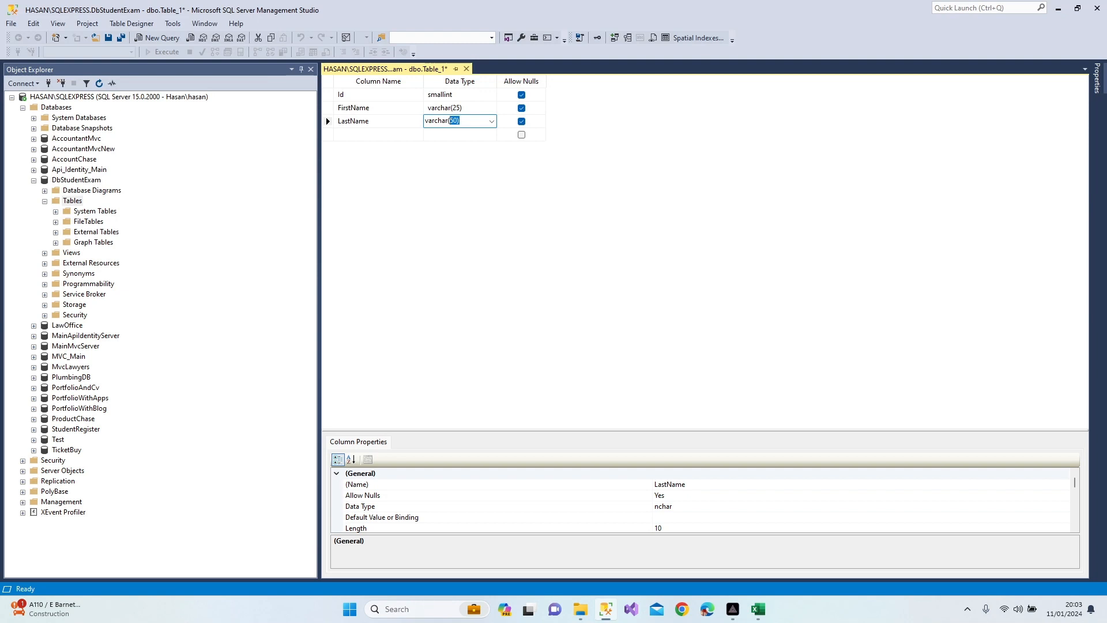
text())
key(Tab)
key(Tab)
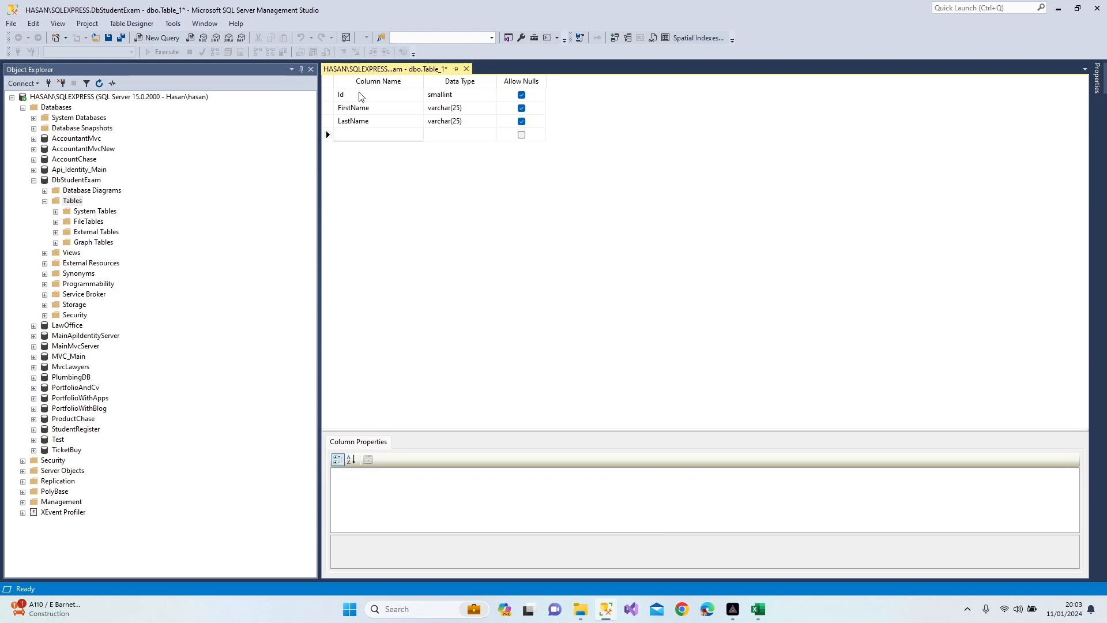
Add a Club column with data type varchar(50) below LastName
text(Club)
key(Tab)
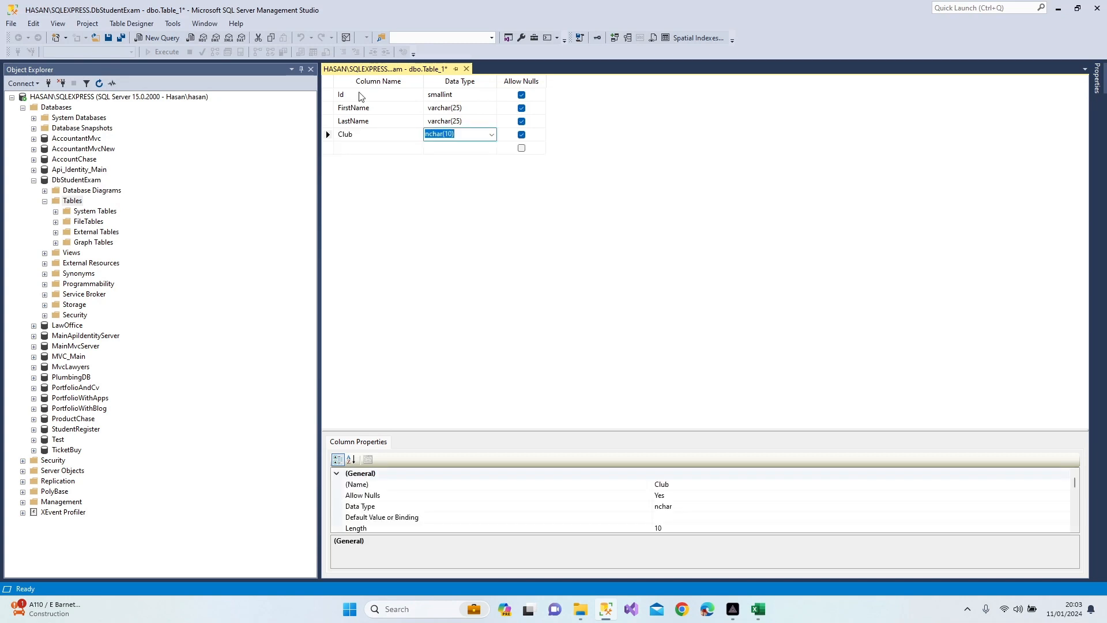
text(varch)
key(Tab)
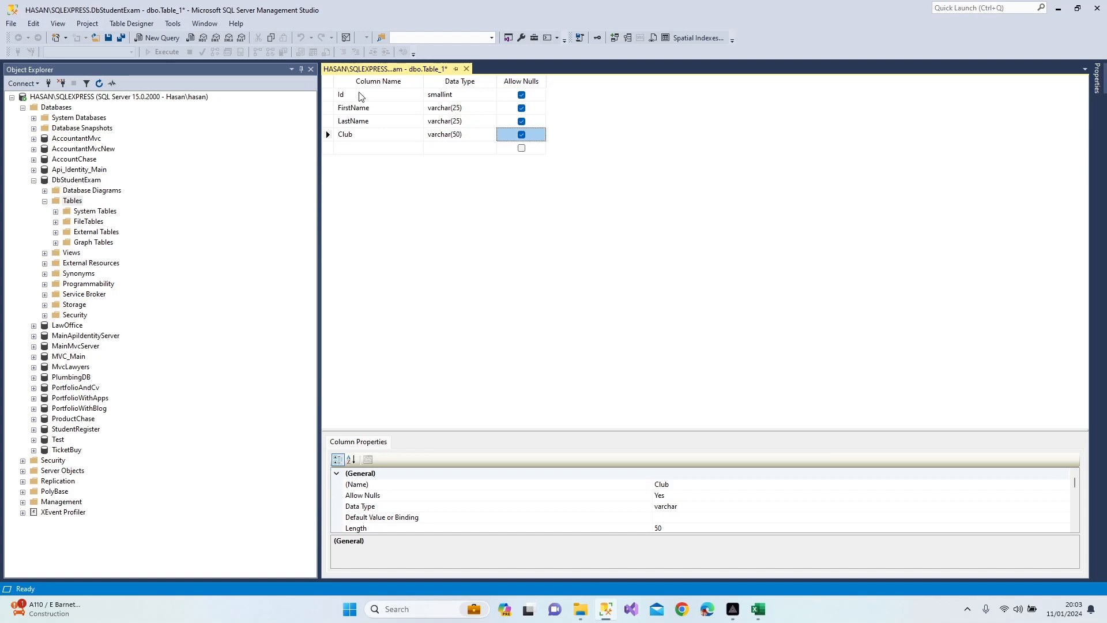
key(Tab)
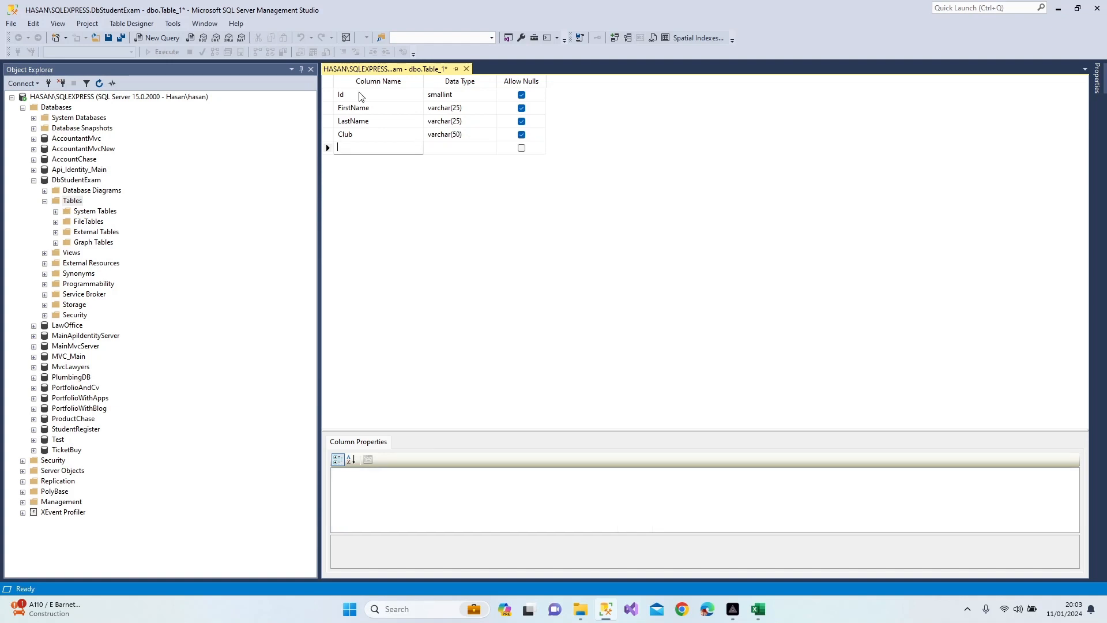
Add a BirthCity column with data type varchar(20) below Club
text(BirthCity)
key(Tab)
text(c)
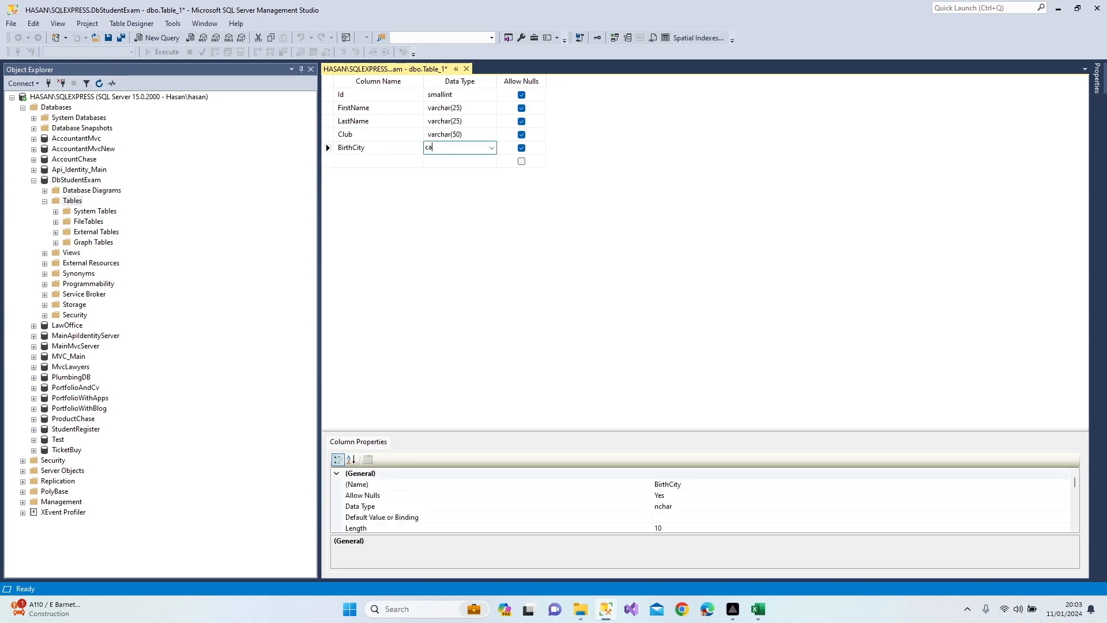
key(BackSpace)
text(varchar(20))
key(Return)
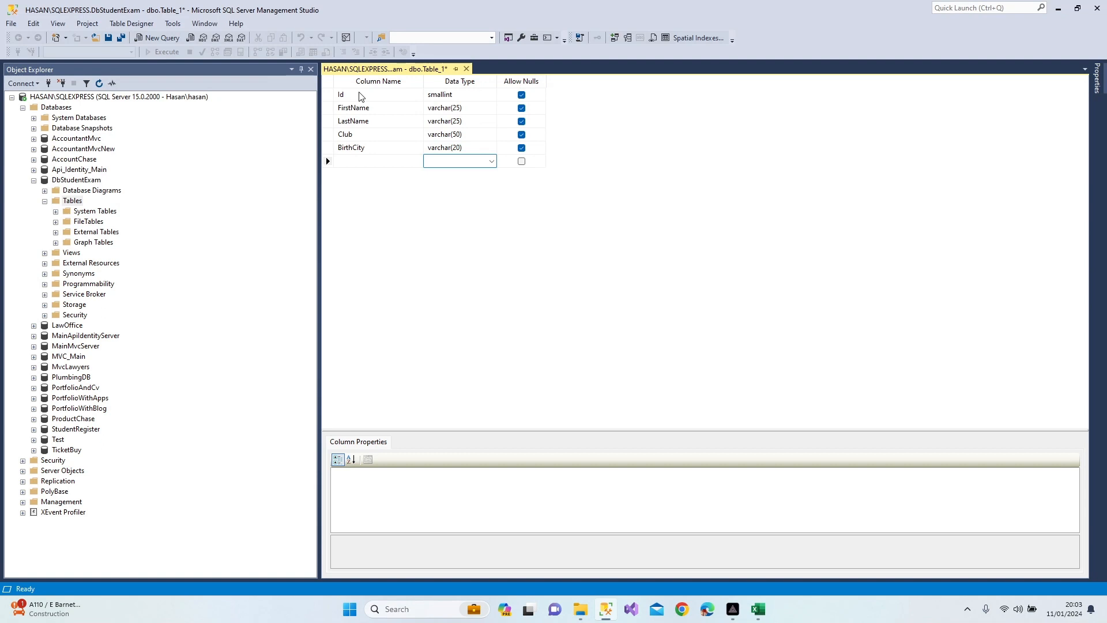
Save the new table under the name TblStudents
click(454, 221)
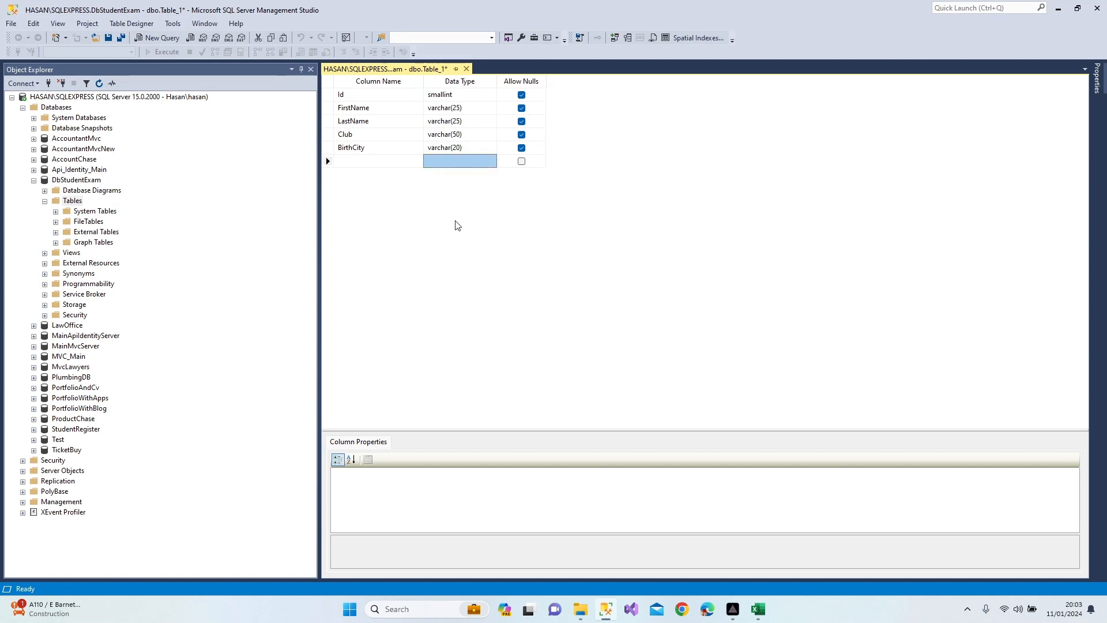
key(ctrl+s)
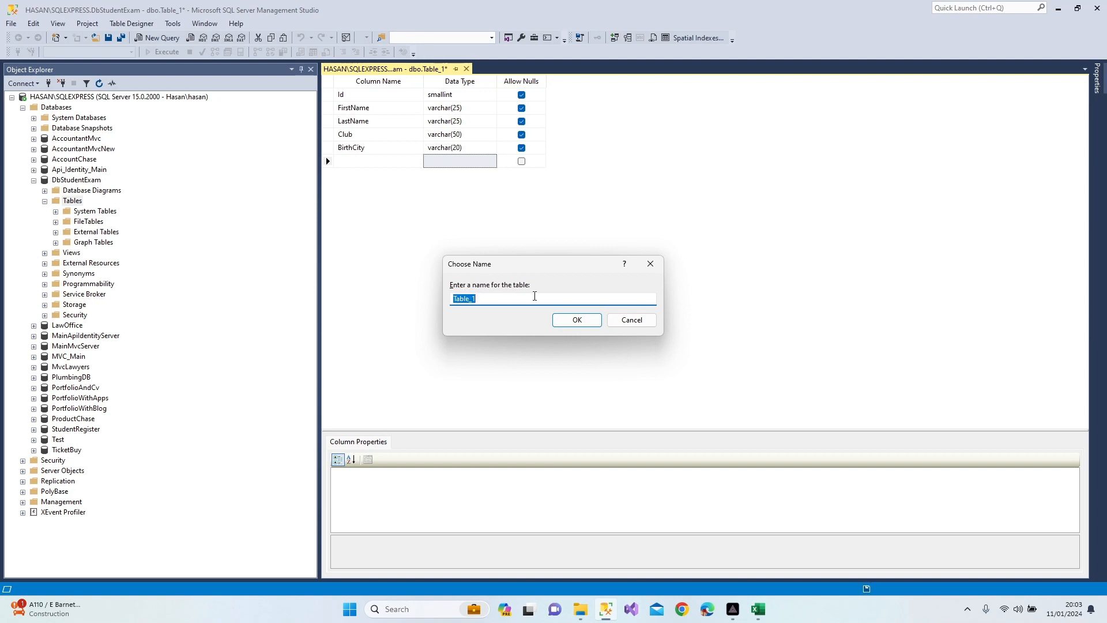
text(Tb)
text(dents)
click(572, 322)
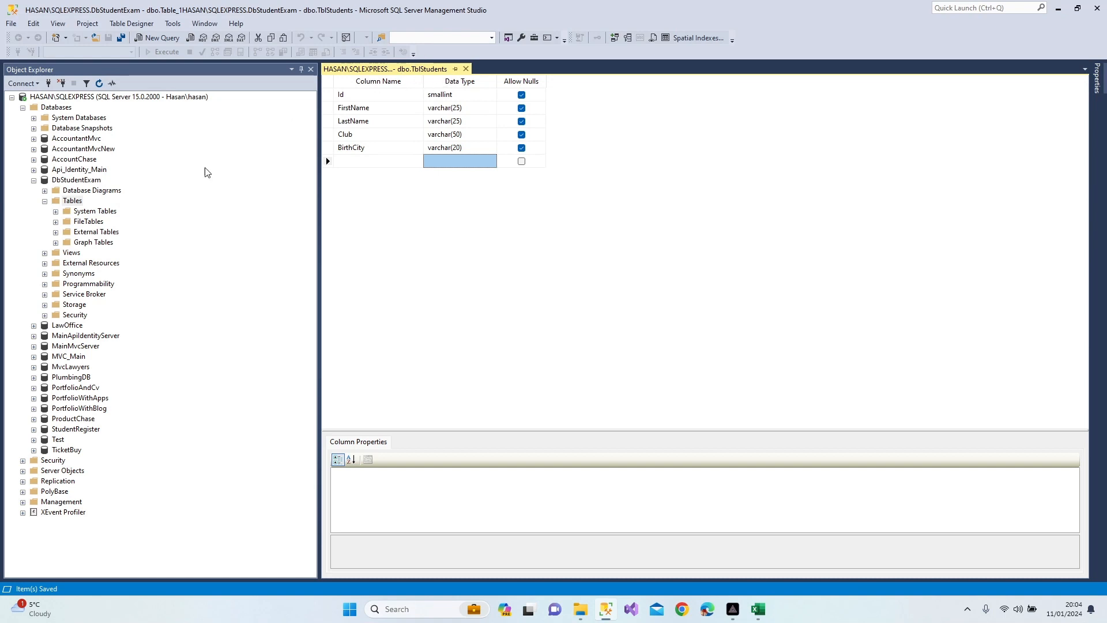
Refresh the Tables folder of DbStudentExam and close the TblStudents design
right_click(75, 202)
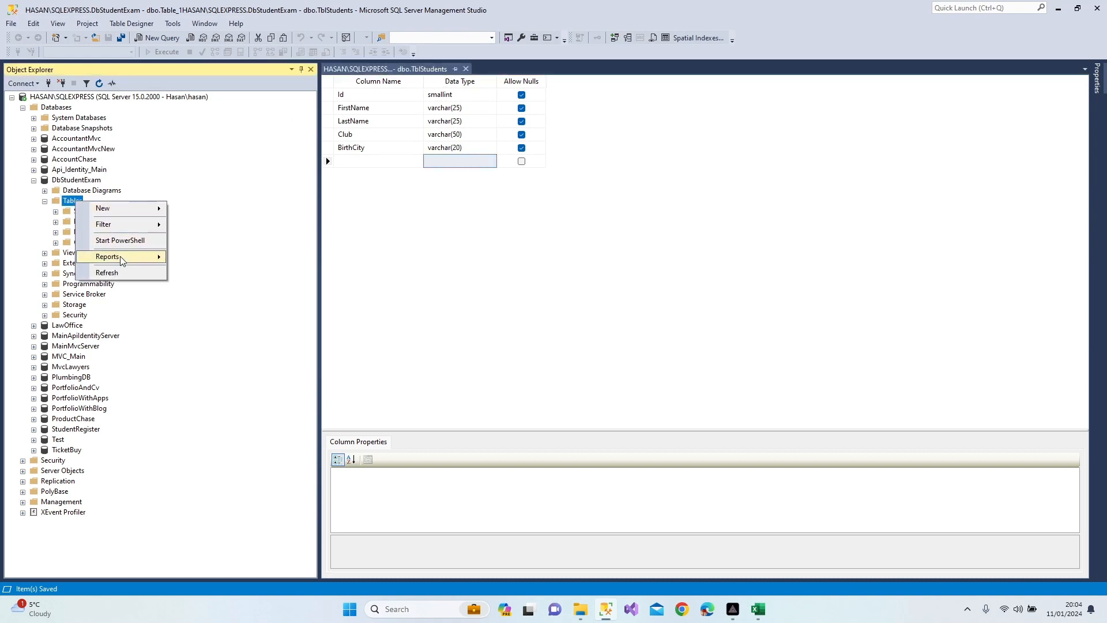
click(121, 273)
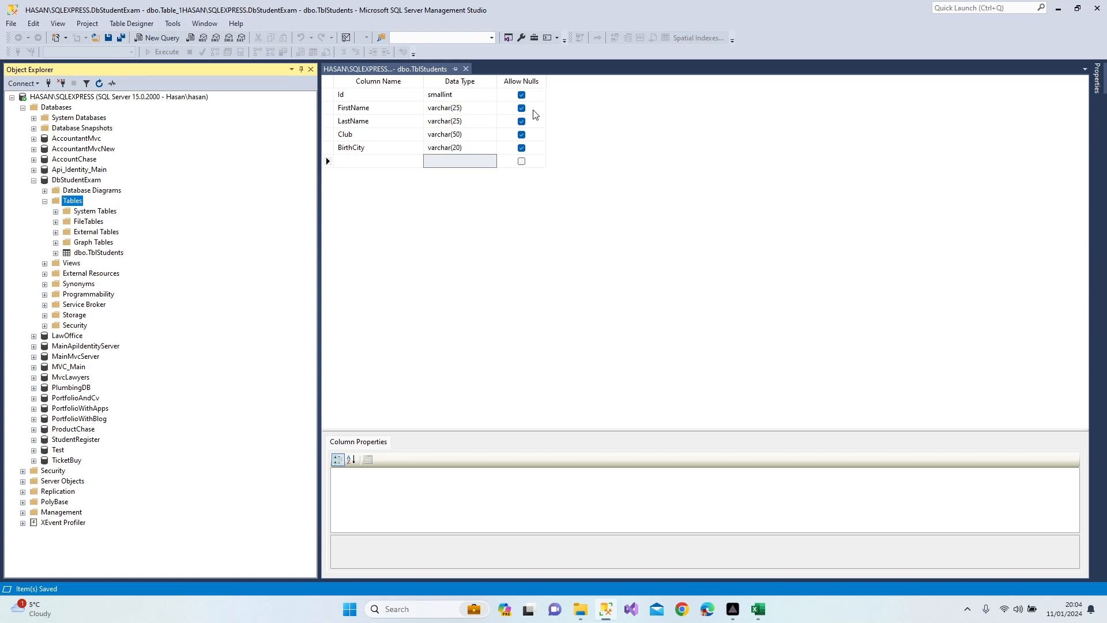
right_click(98, 253)
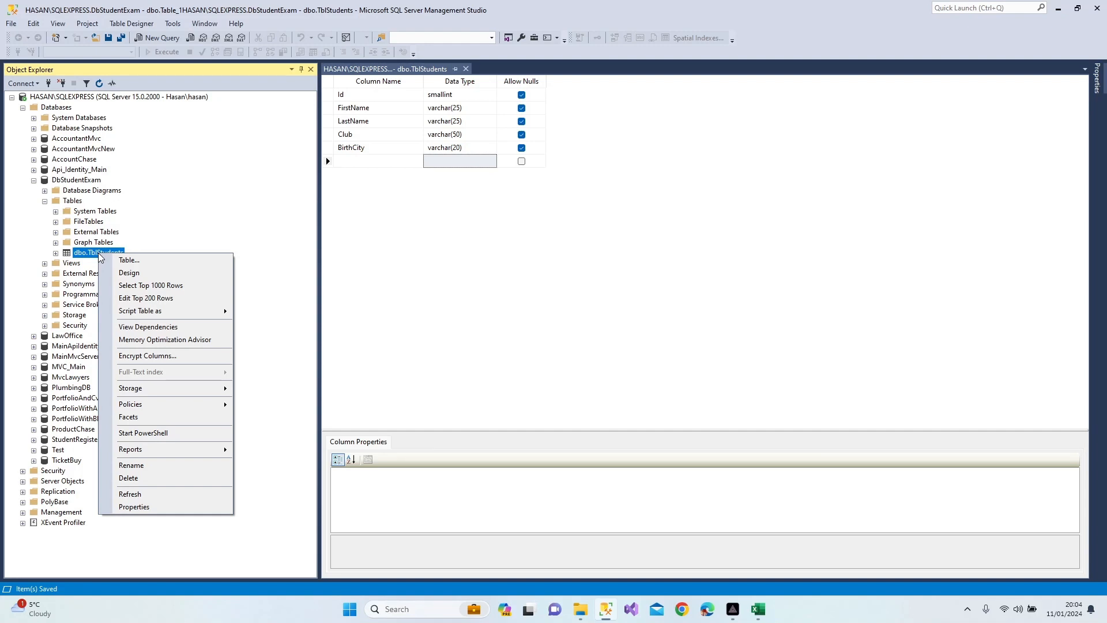
click(582, 215)
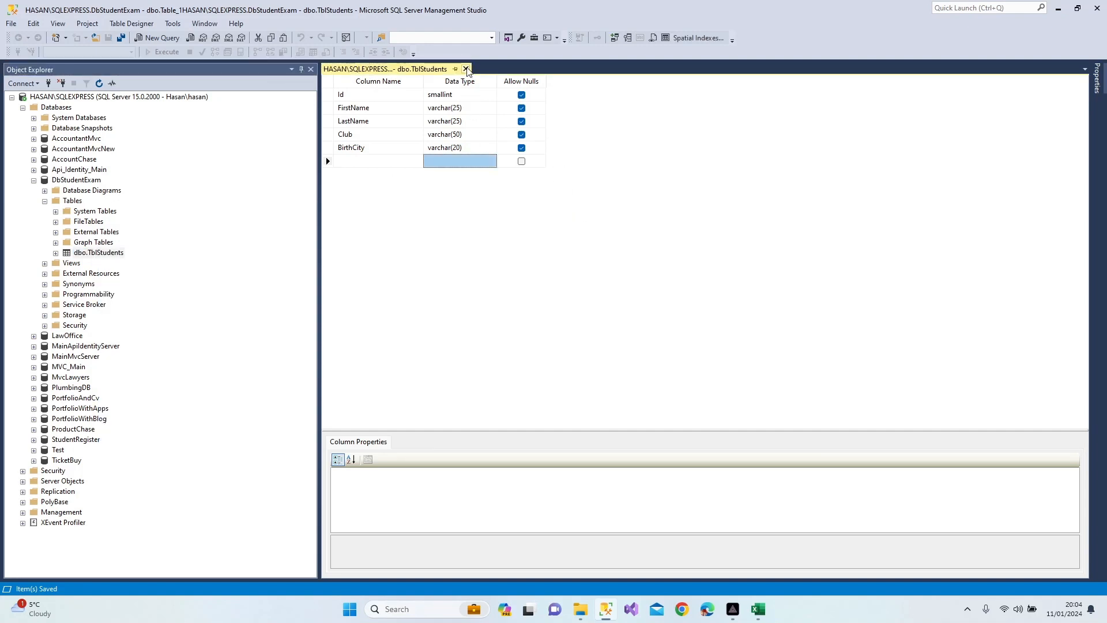
click(466, 69)
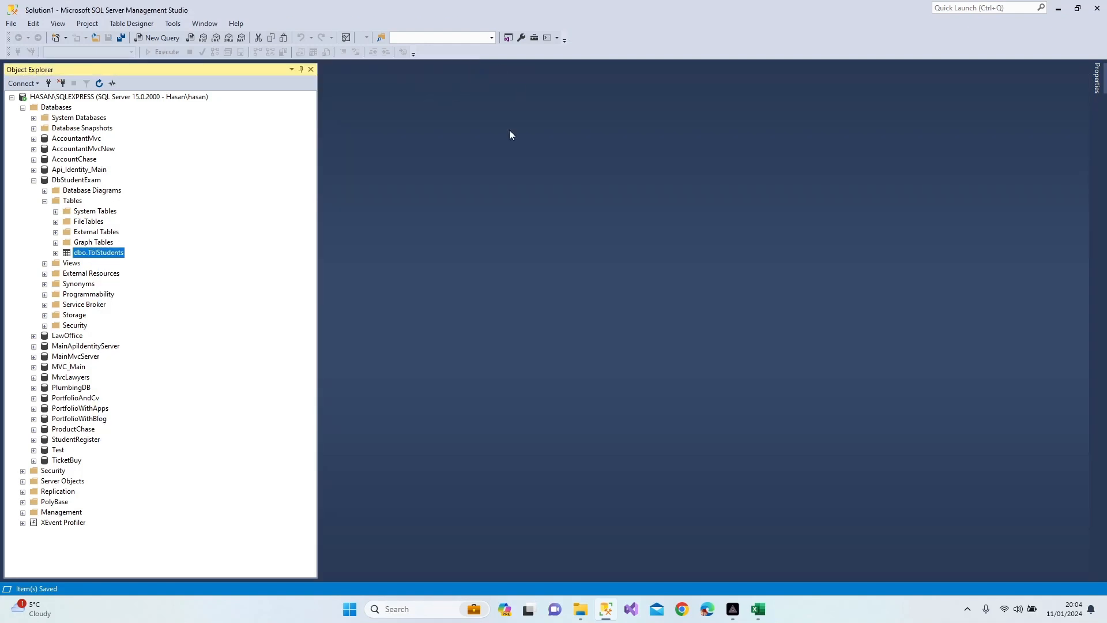
Check the design of TblStudents, close it, and open the table's top 200 rows for editing
right_click(97, 254)
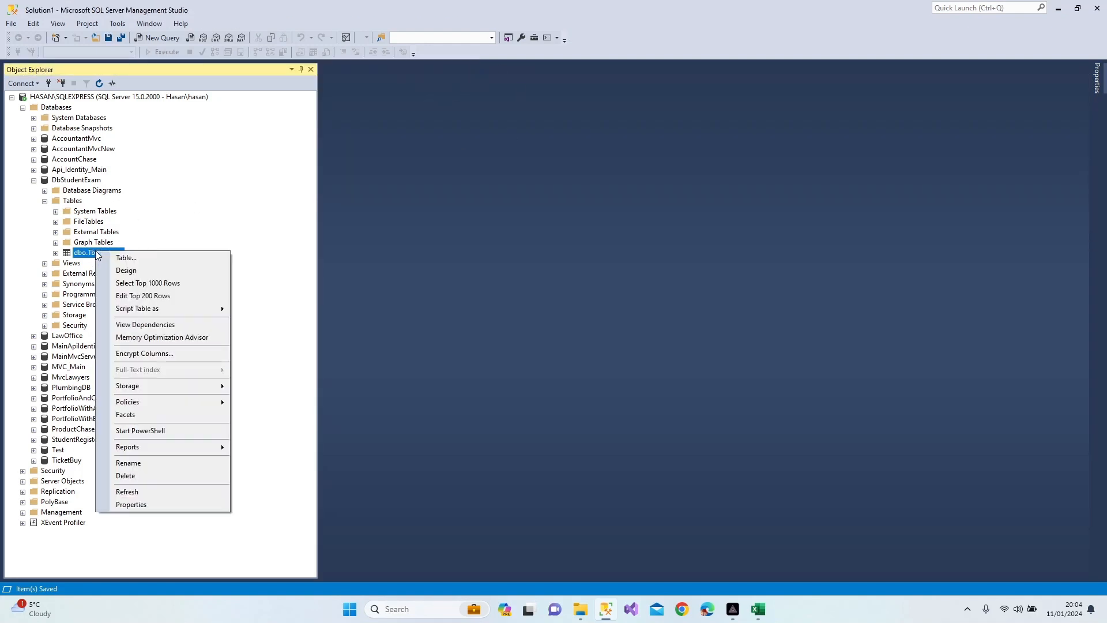
click(124, 276)
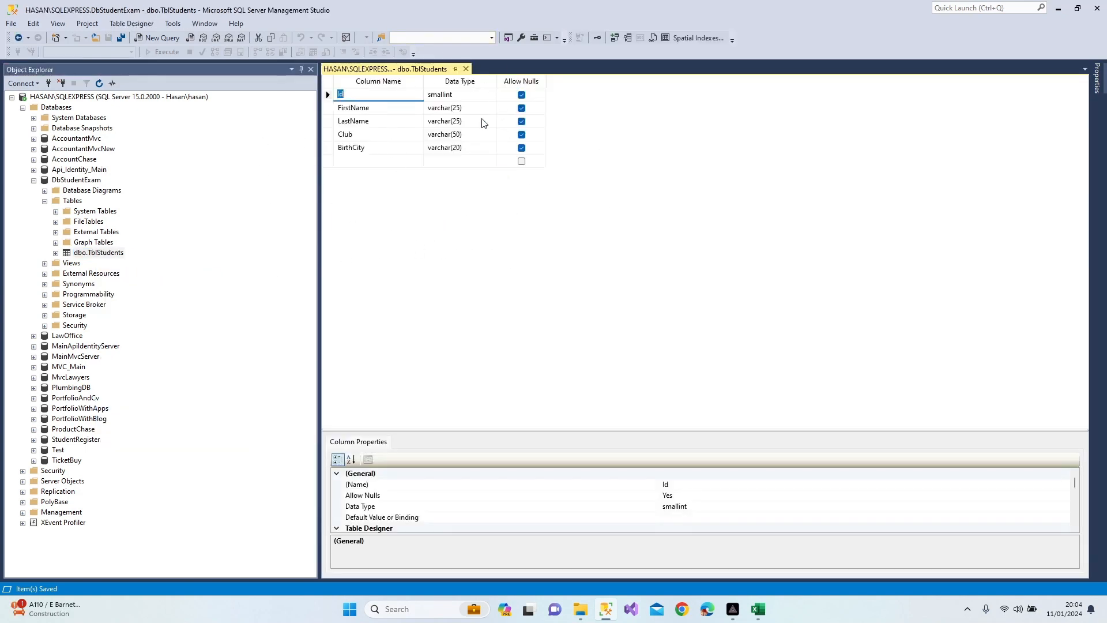
click(466, 69)
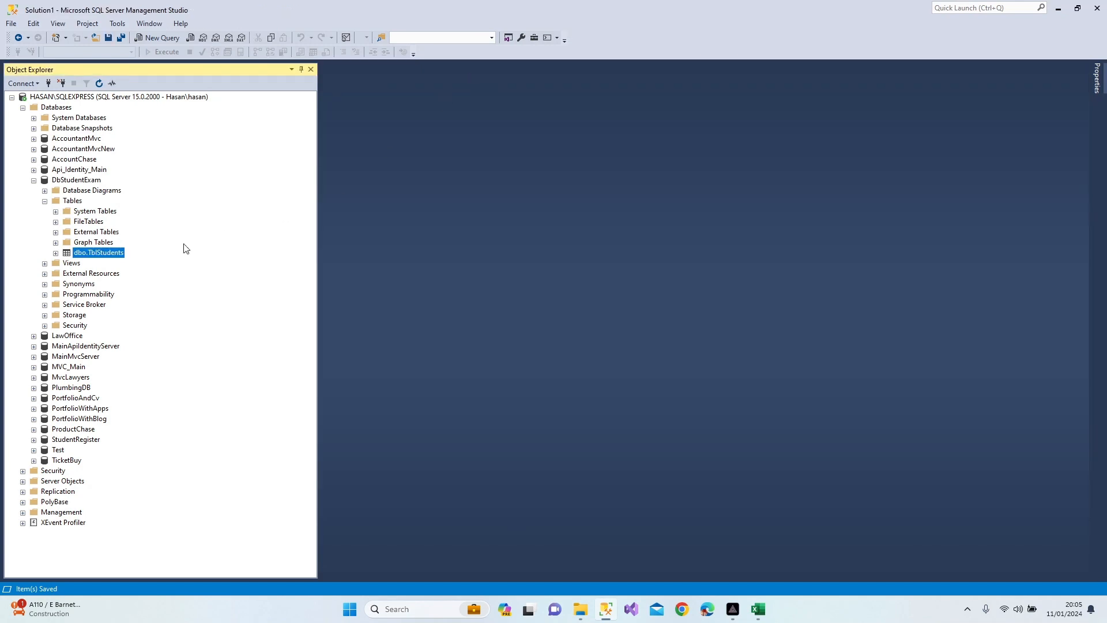
right_click(106, 256)
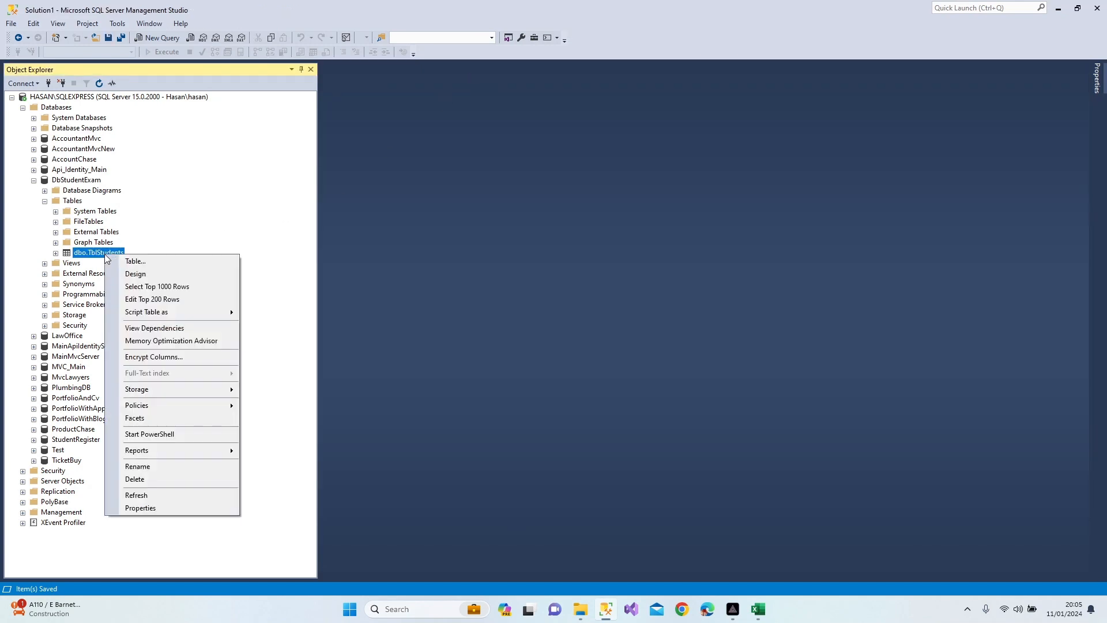
click(153, 301)
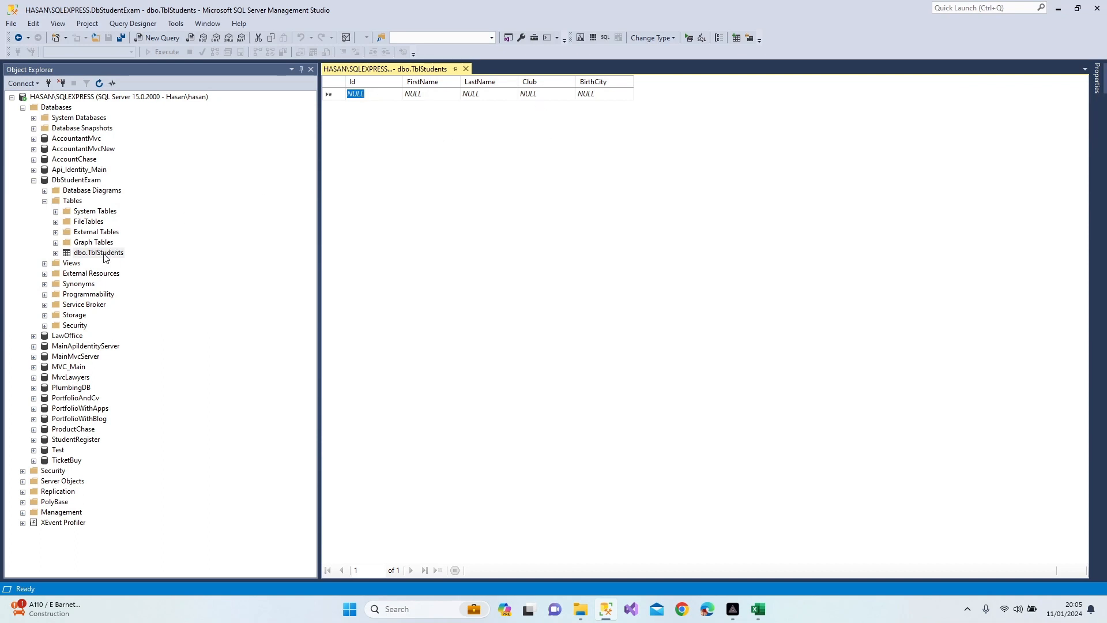
View the table properties of TblStudents and reopen its design alongside the row editor
right_click(93, 256)
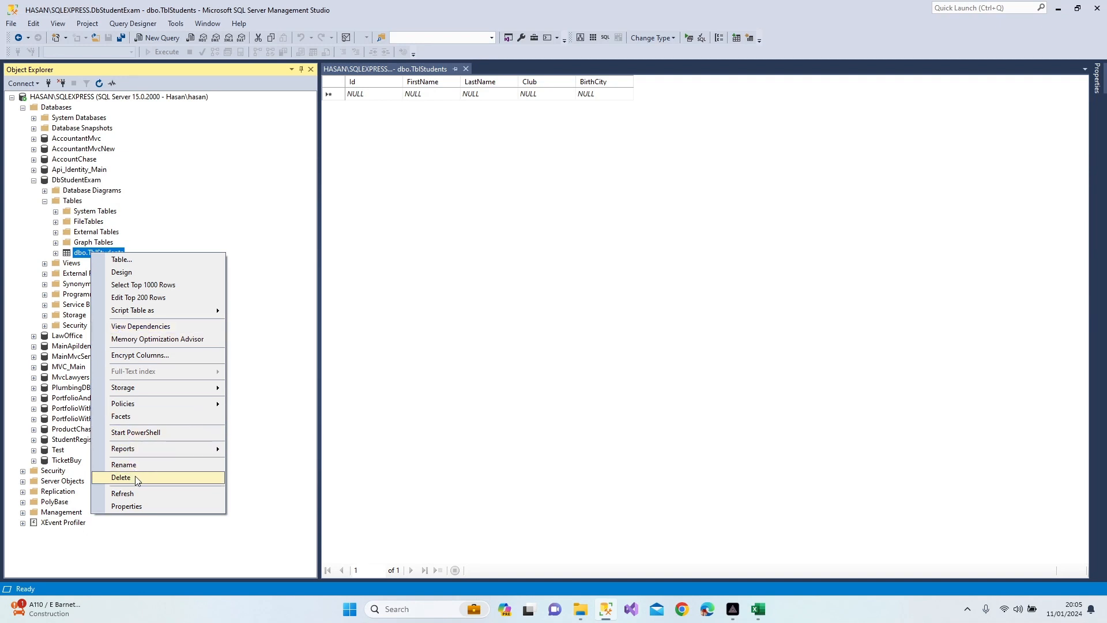
click(143, 505)
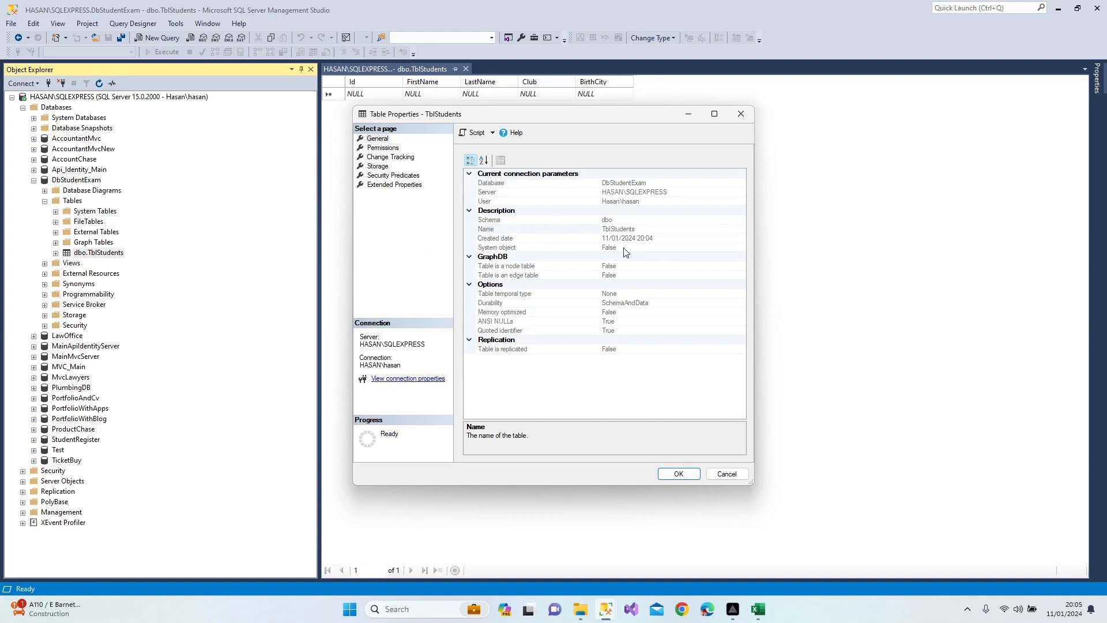
click(741, 115)
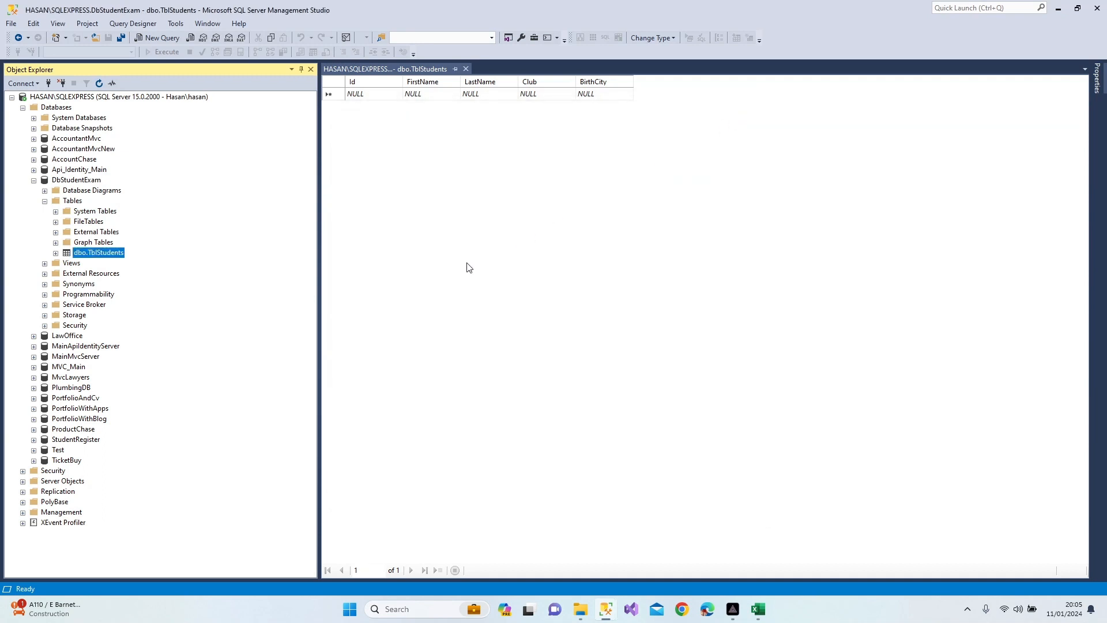
right_click(98, 252)
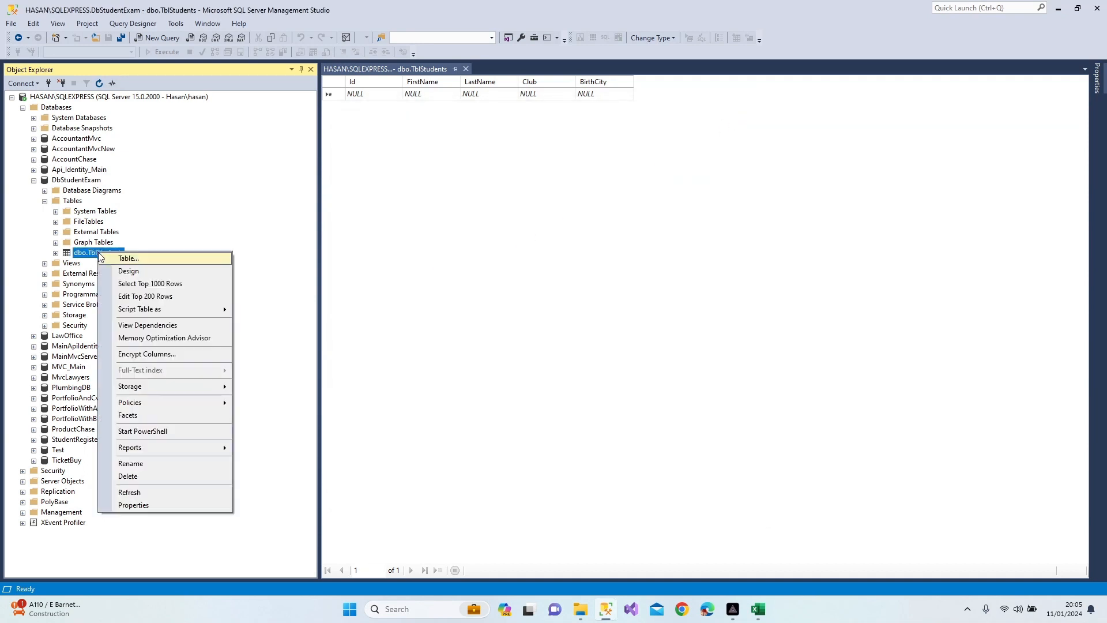
click(134, 271)
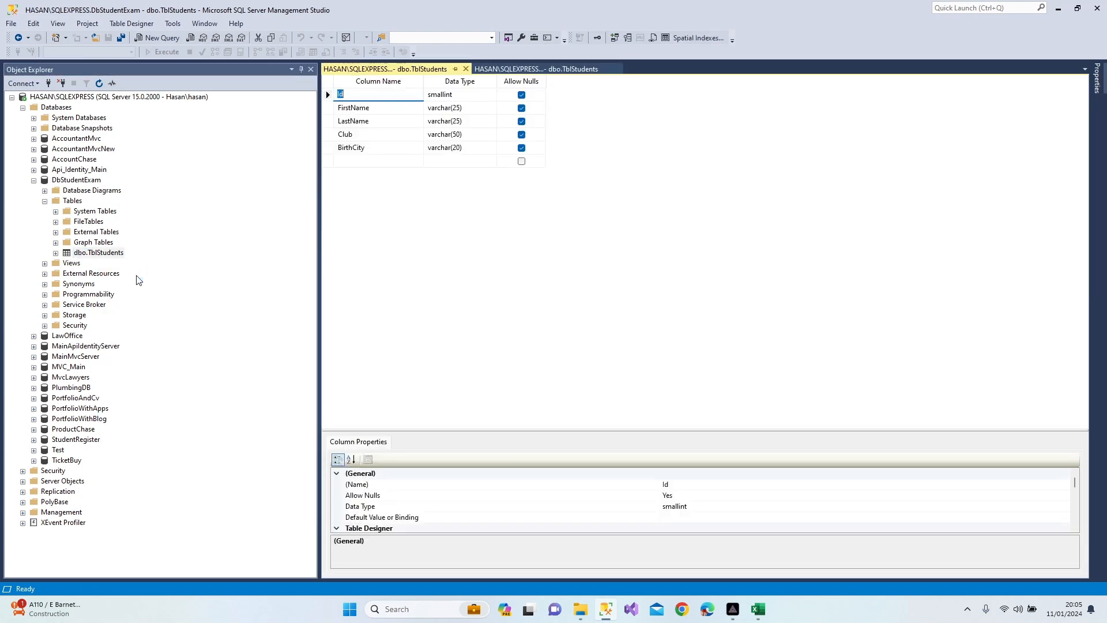
right_click(103, 254)
In the TblStudents row editor, add a record with Id 25, the student's first and last name, club Chess and birth city Manchester
click(533, 70)
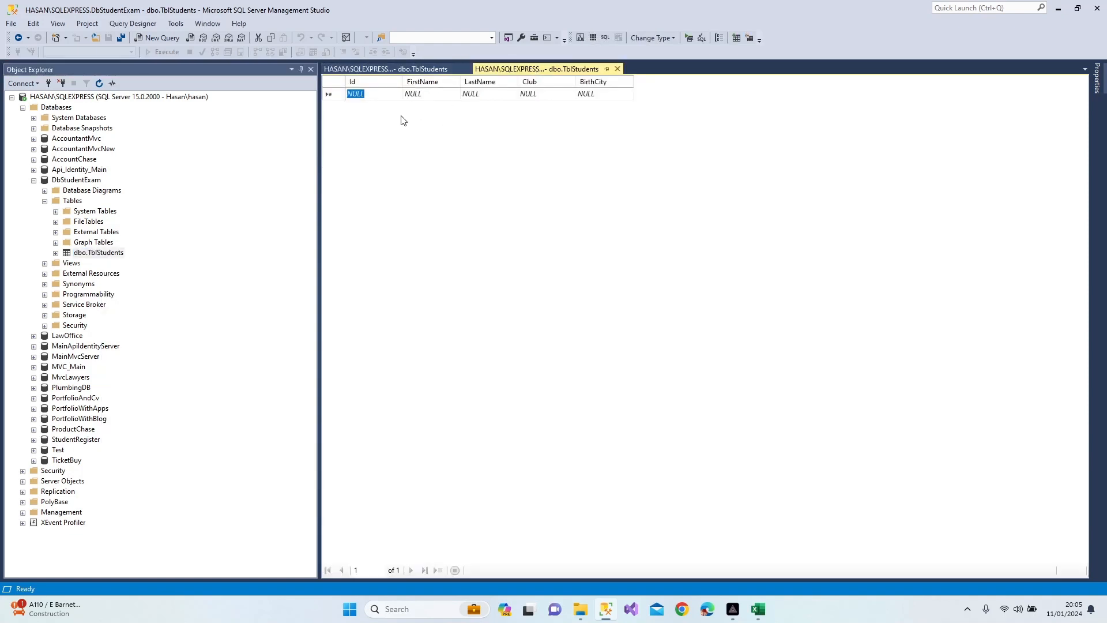
text(25)
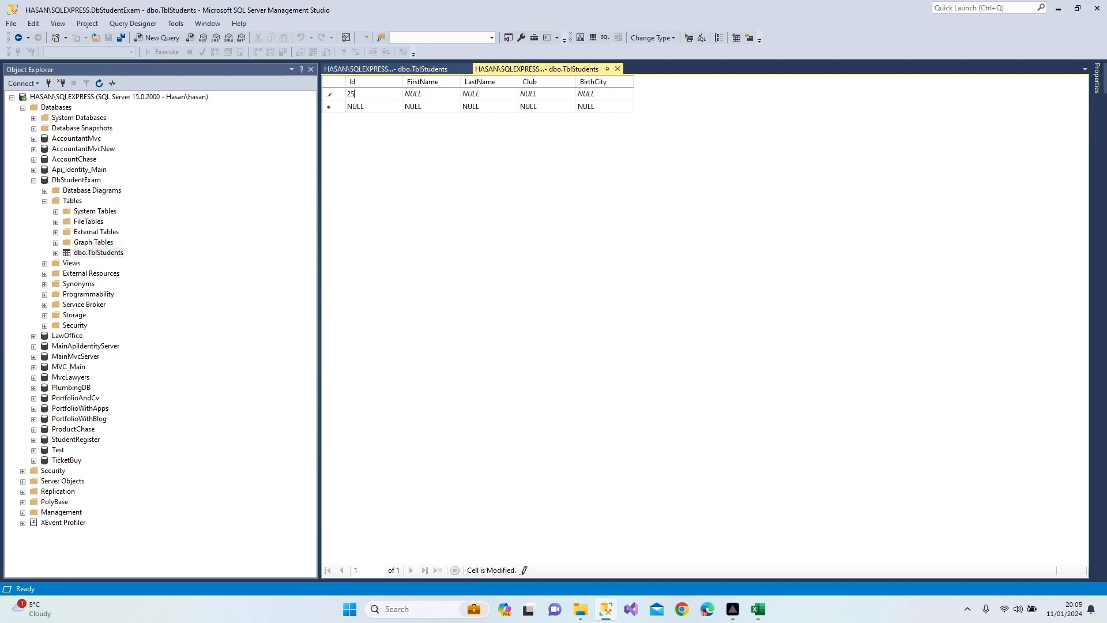
key(Return)
click(421, 98)
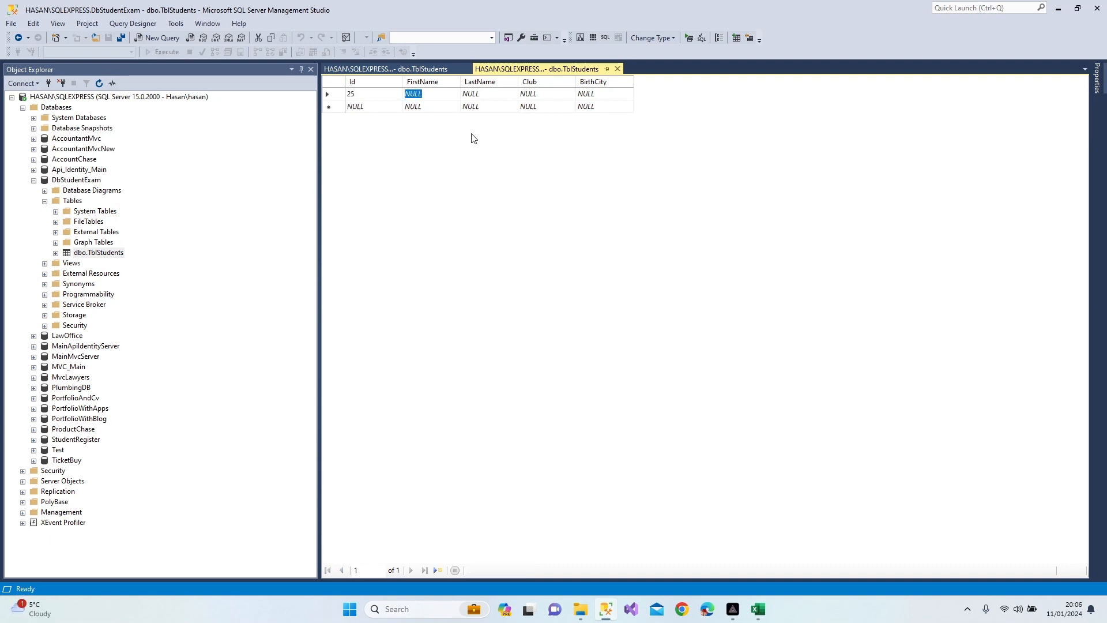
text(James)
key(Tab)
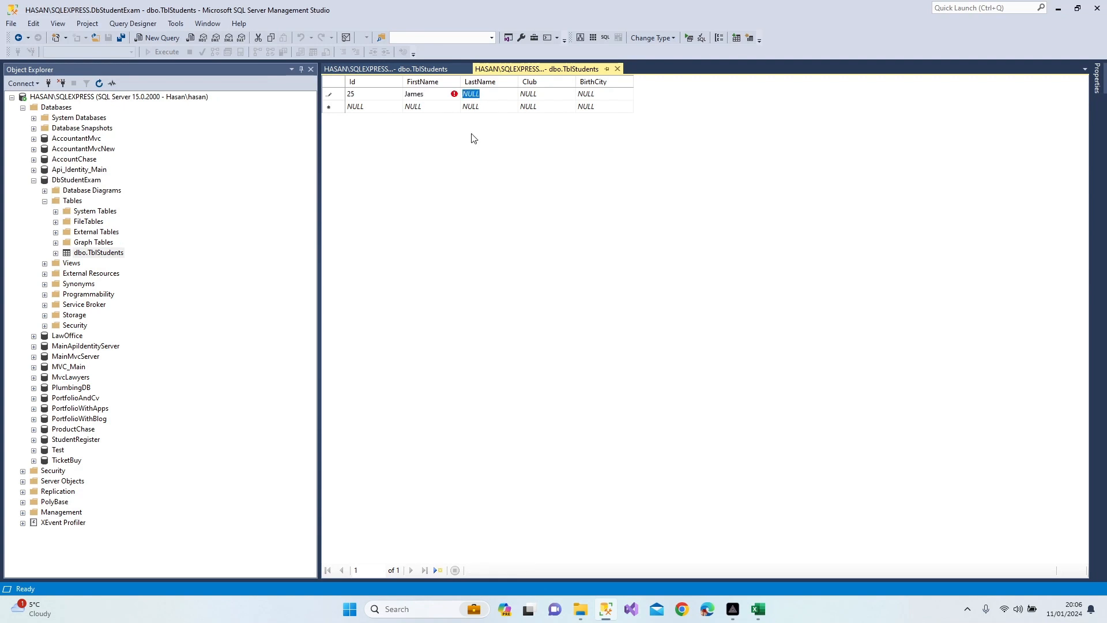
text(H)
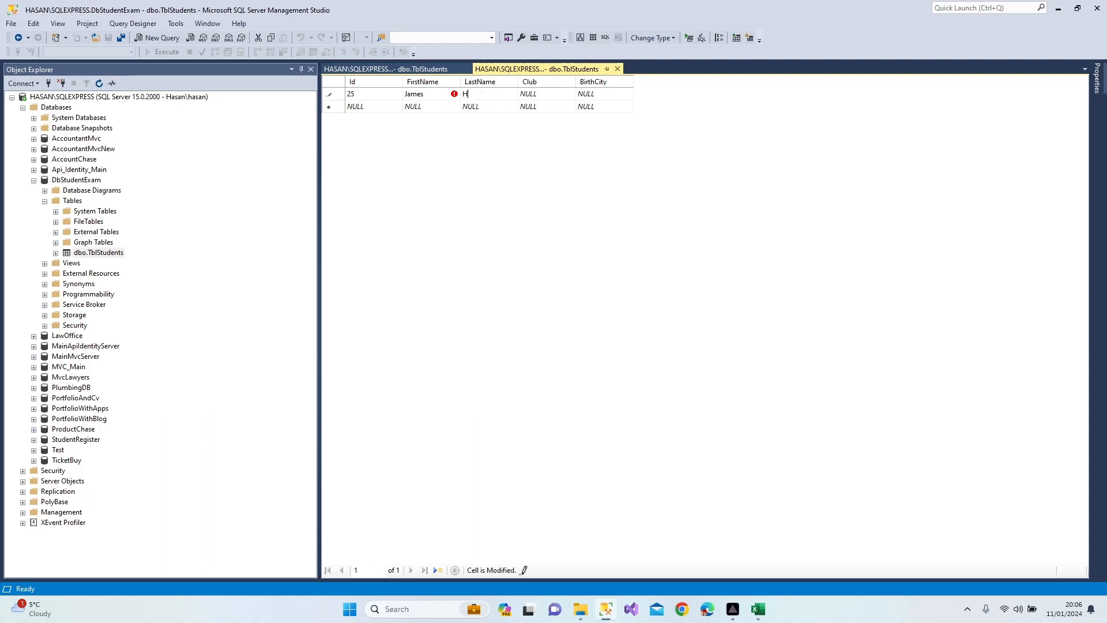
text(ughes)
key(Tab)
text(Chess)
key(Tab)
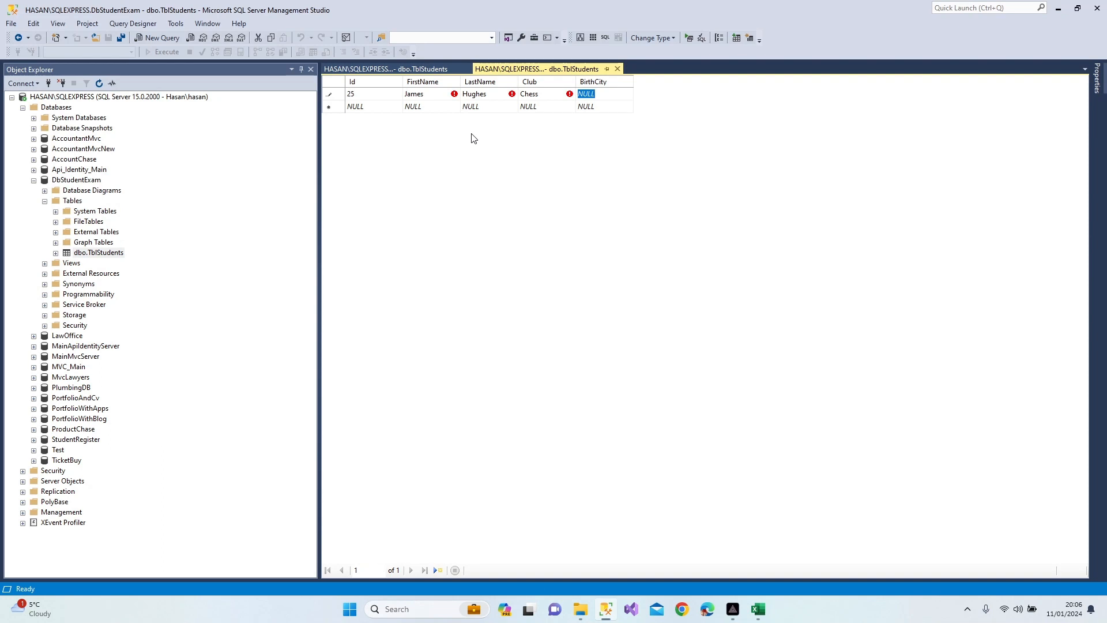
text(Manchester)
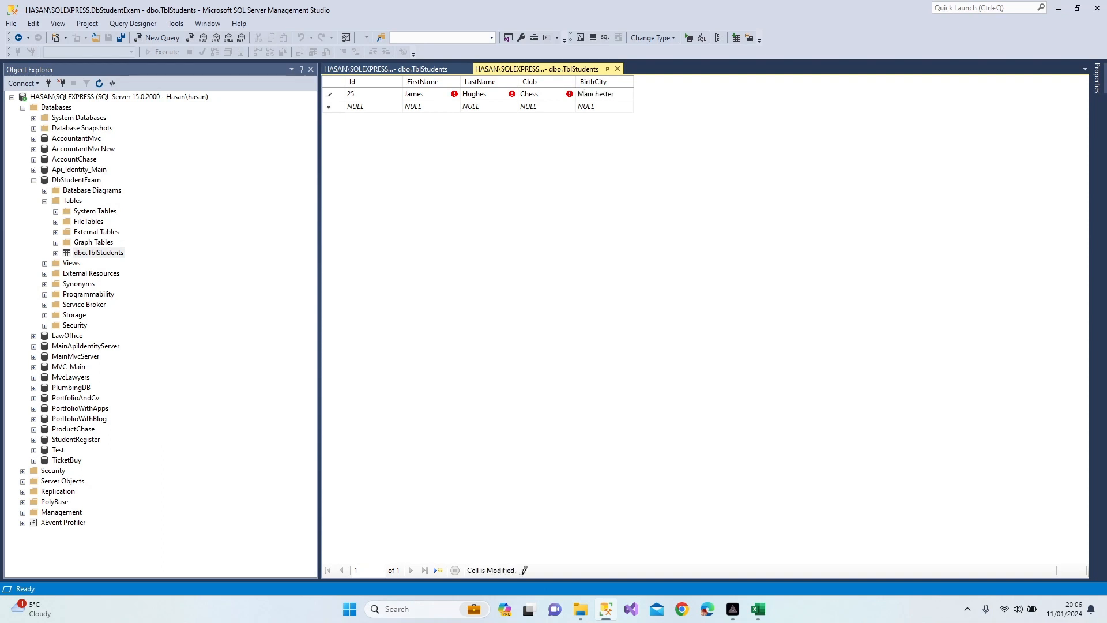
key(Return)
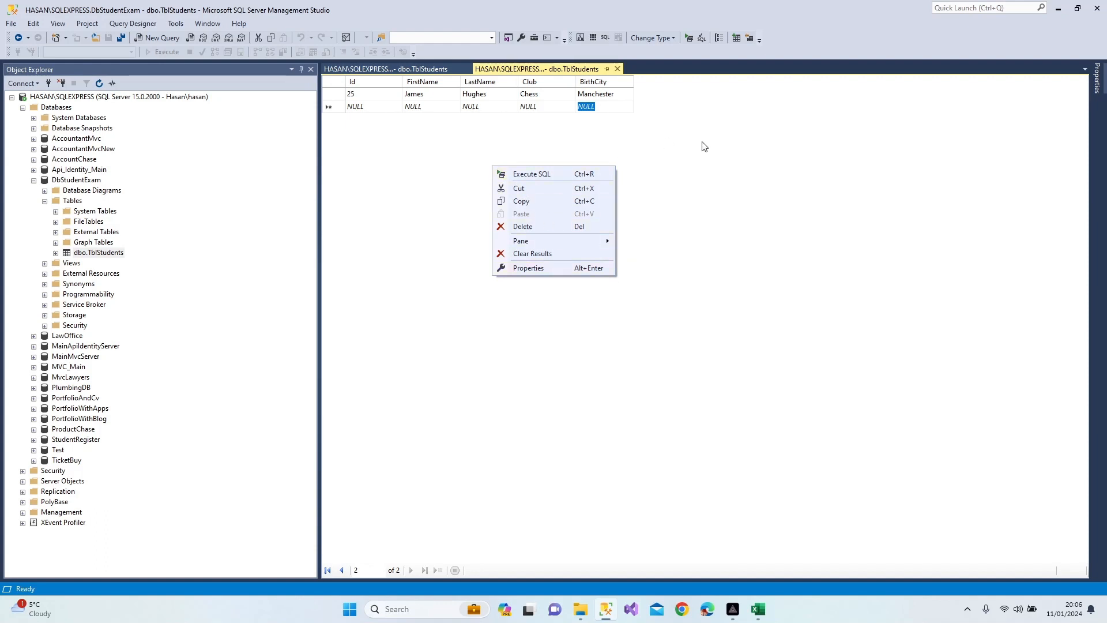
Rerun the row query of TblStudents and check the columns' Allow Nulls settings in the table design
click(568, 173)
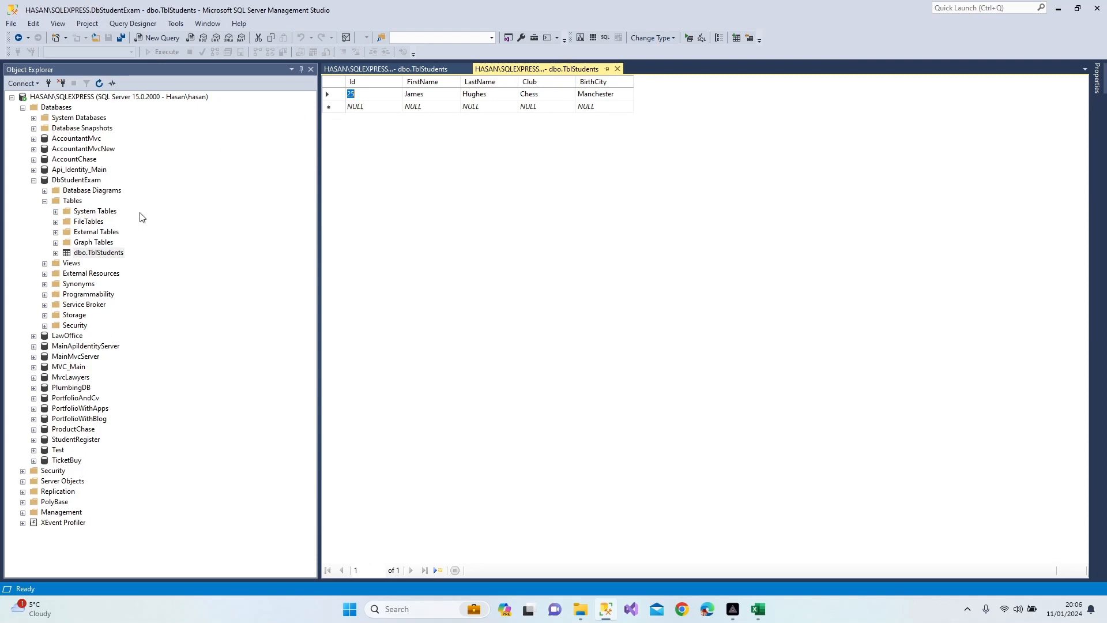
click(418, 70)
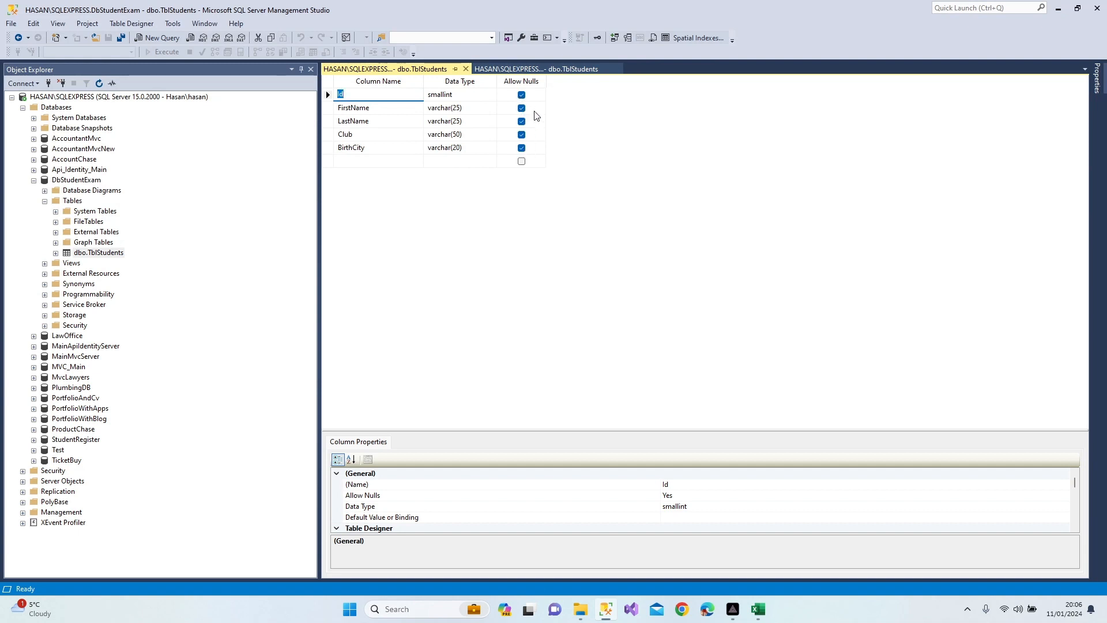
click(535, 70)
Add a second record with Id 35, the student's first and last name and birth city London, leaving Club empty
click(376, 109)
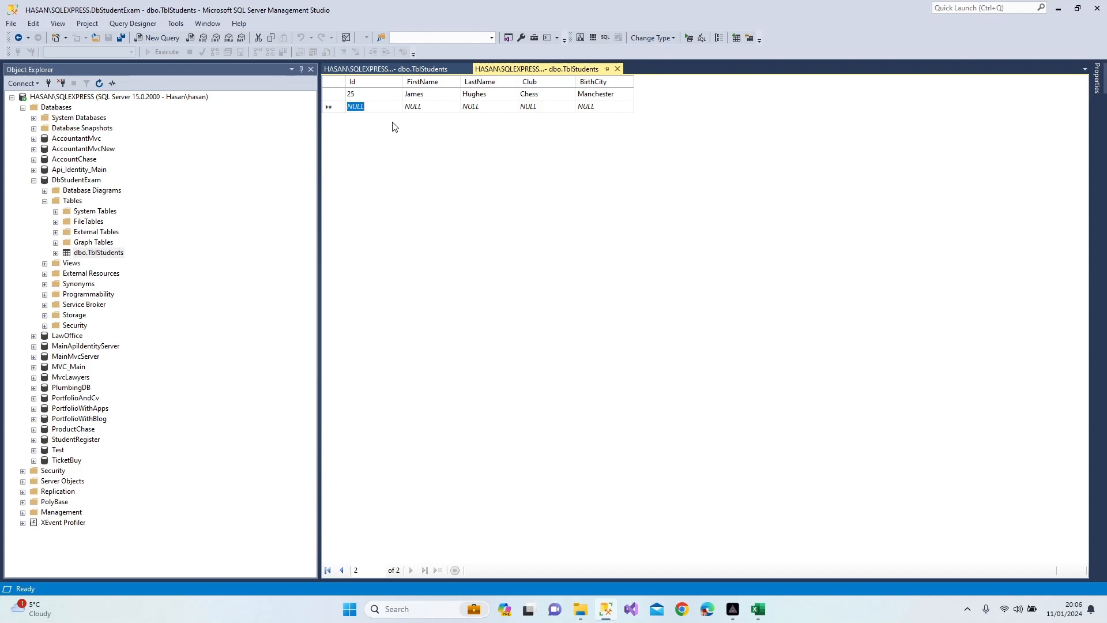
text(35)
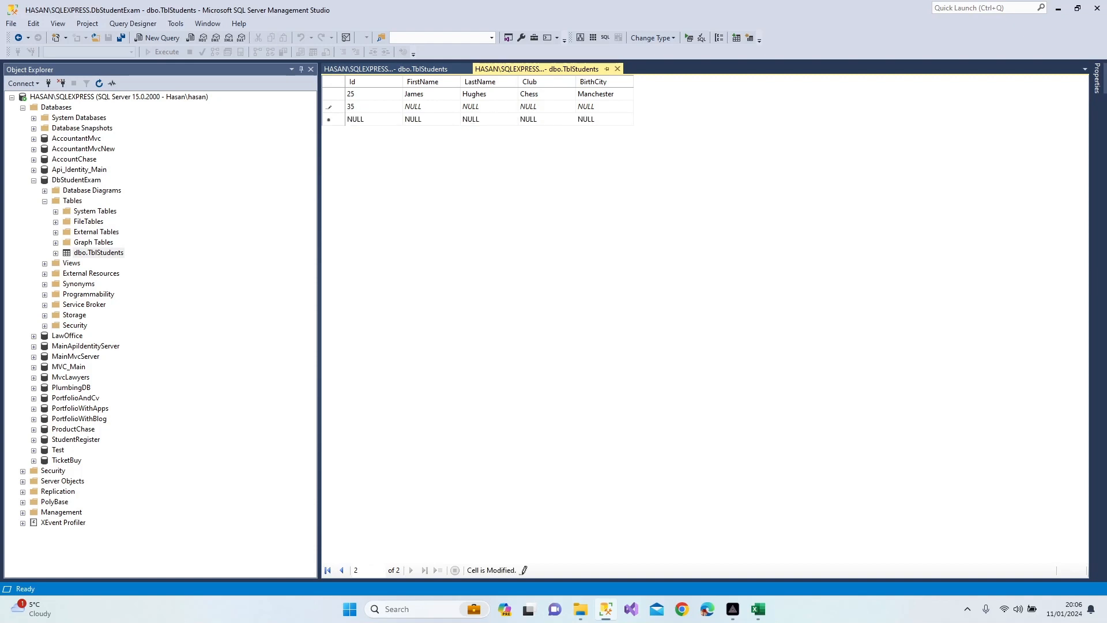
key(Tab)
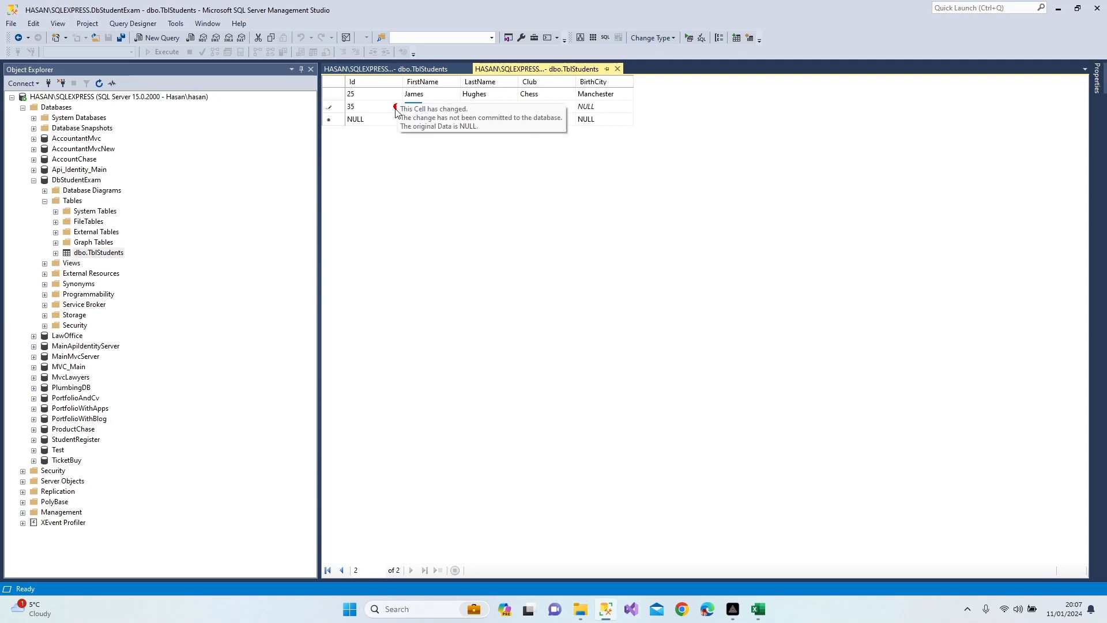
mouse_move(397, 111)
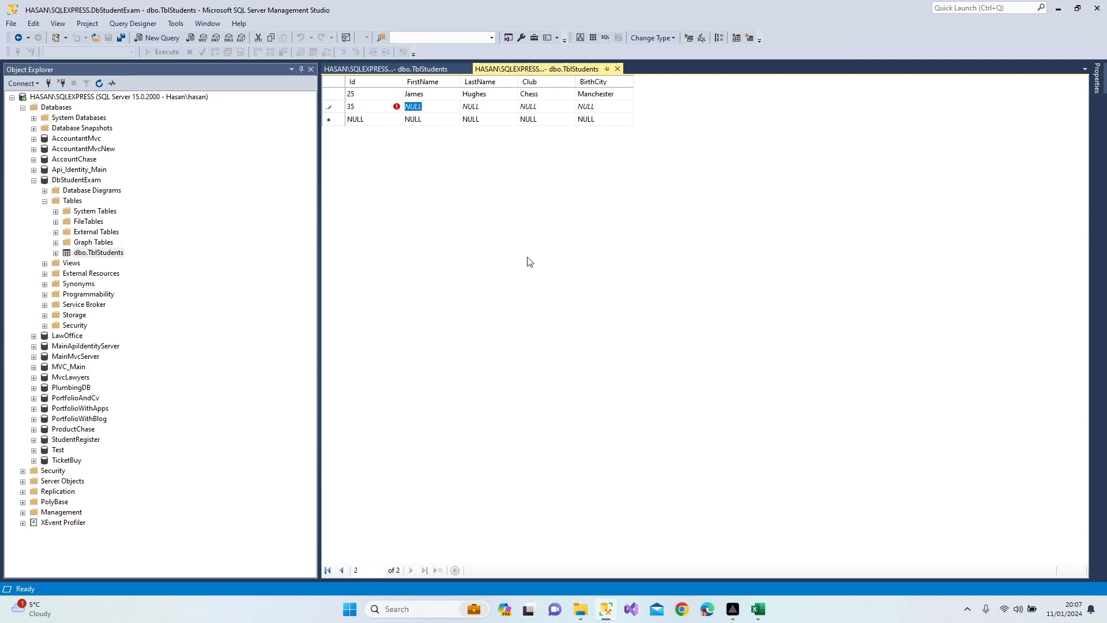
text(Michael)
key(Tab)
text(Moor)
key(Tab)
key(Tab)
text(L)
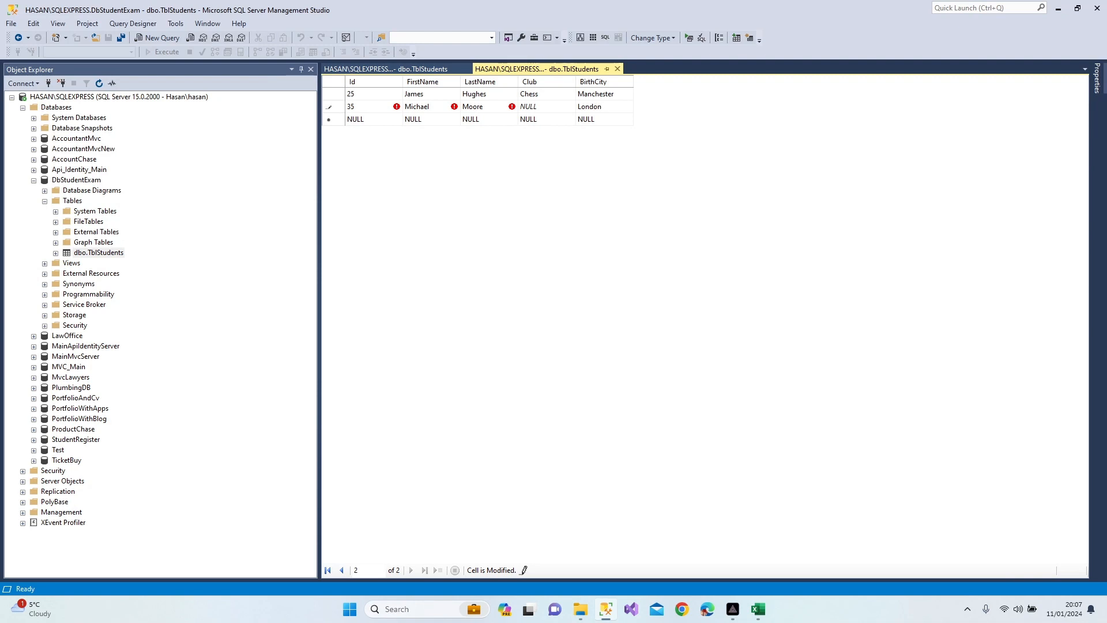
key(Return)
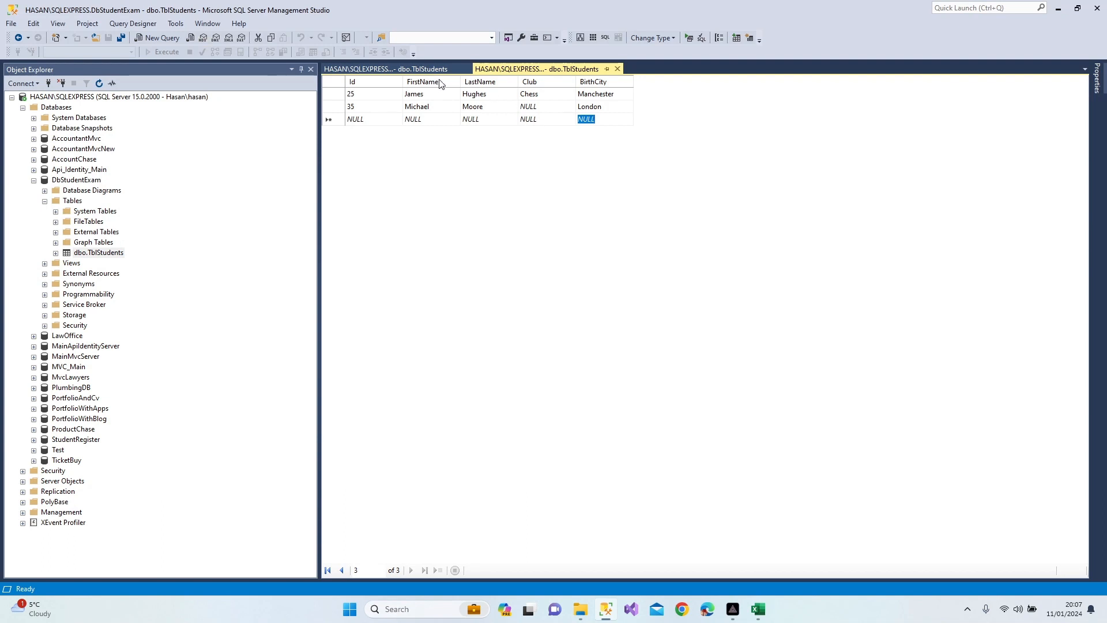
In the TblStudents design, disallow nulls for the Club and FirstName columns
right_click(105, 257)
click(372, 72)
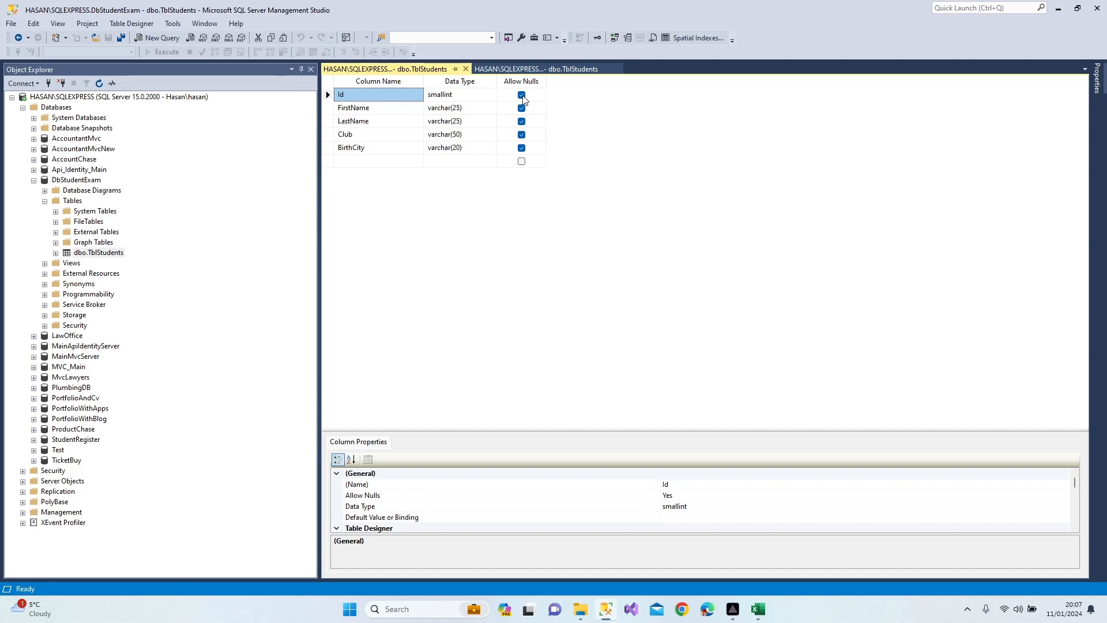
click(521, 135)
click(521, 108)
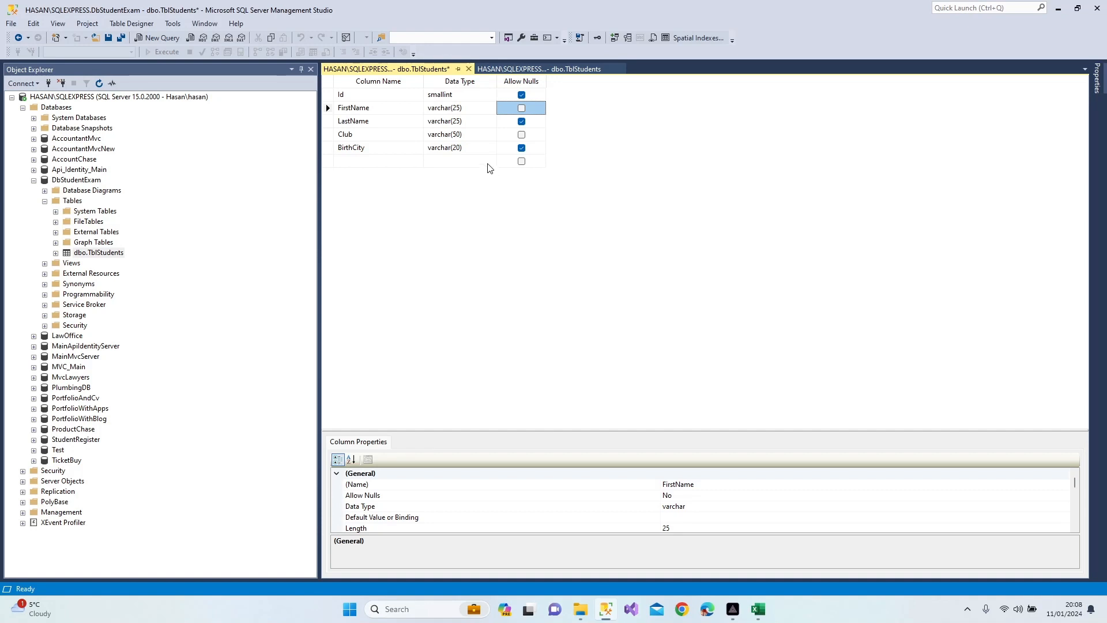
In the Designers options, turn on "Prevent saving changes that require table re-creation"
click(174, 25)
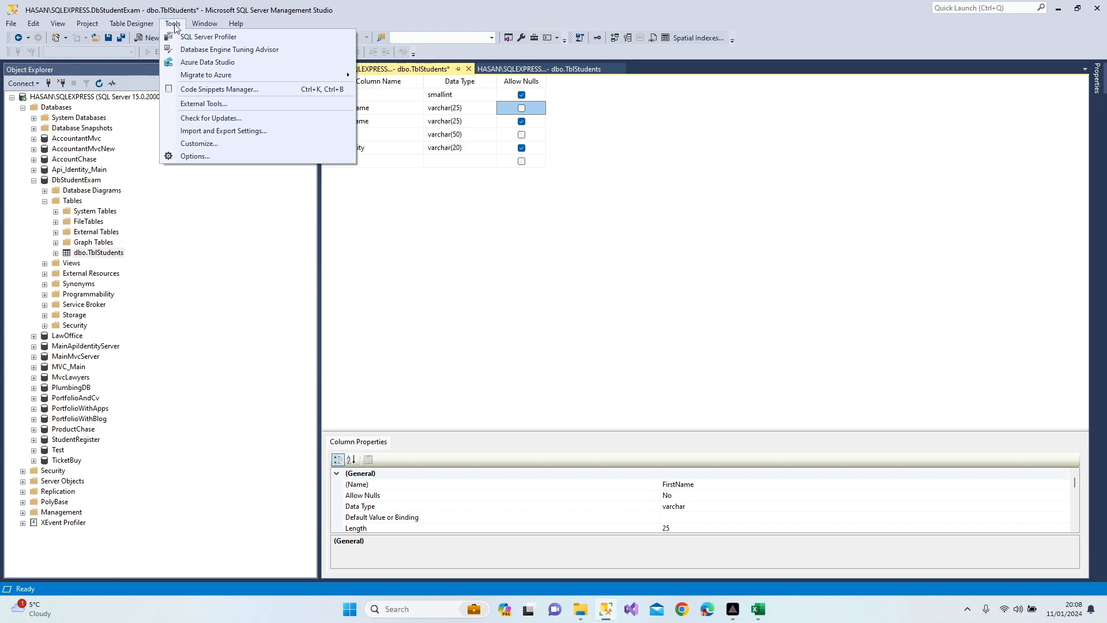
click(196, 157)
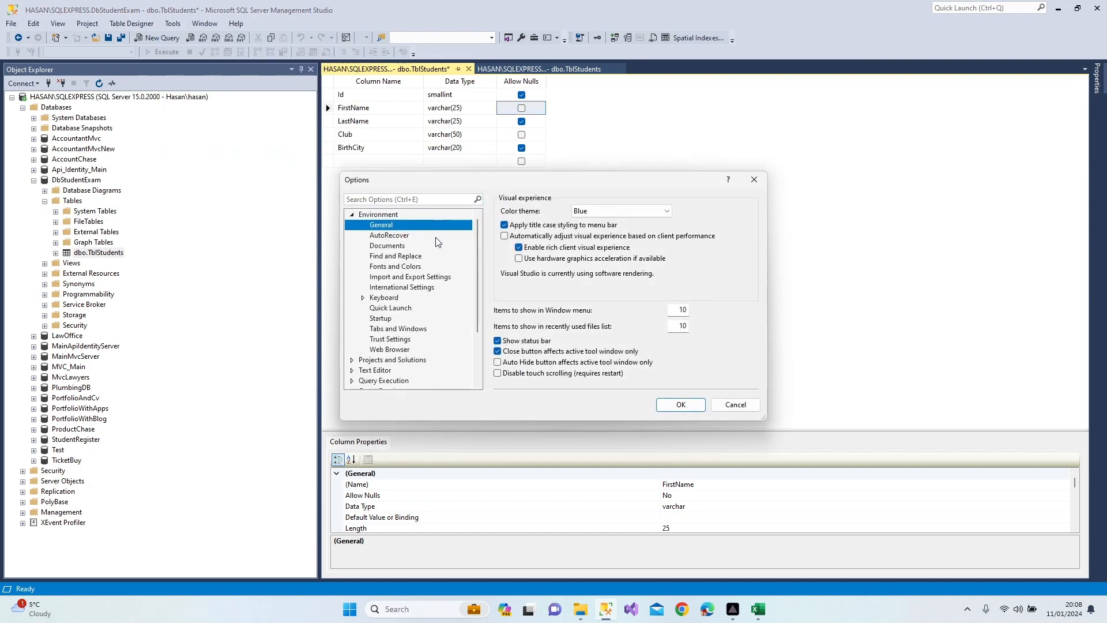
scroll(437, 245, down, 3)
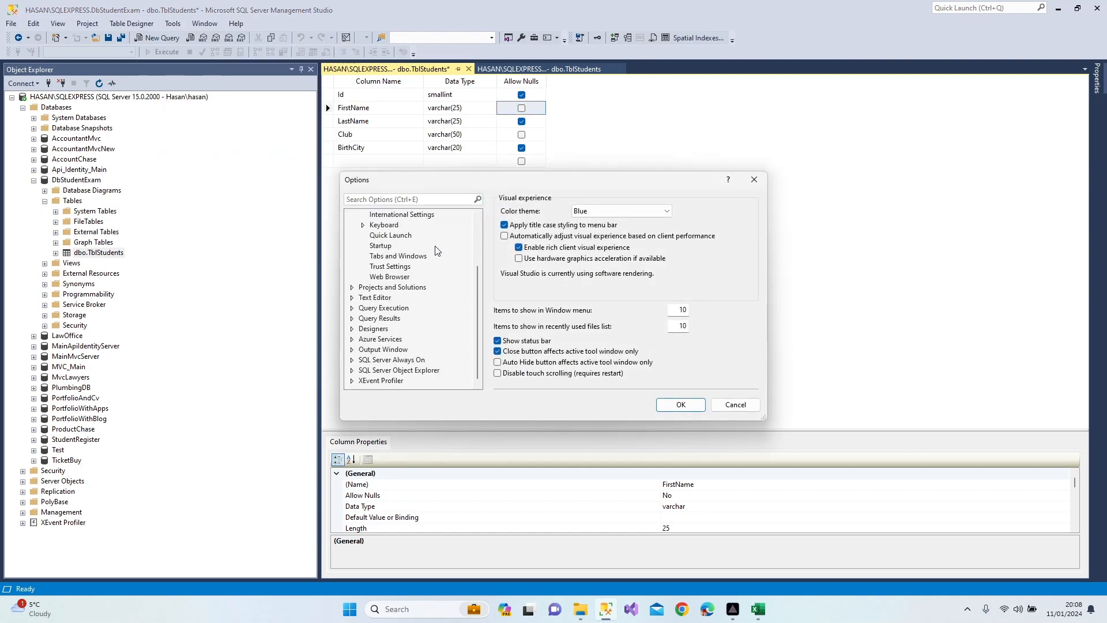
click(403, 371)
scroll(401, 356, up, 3)
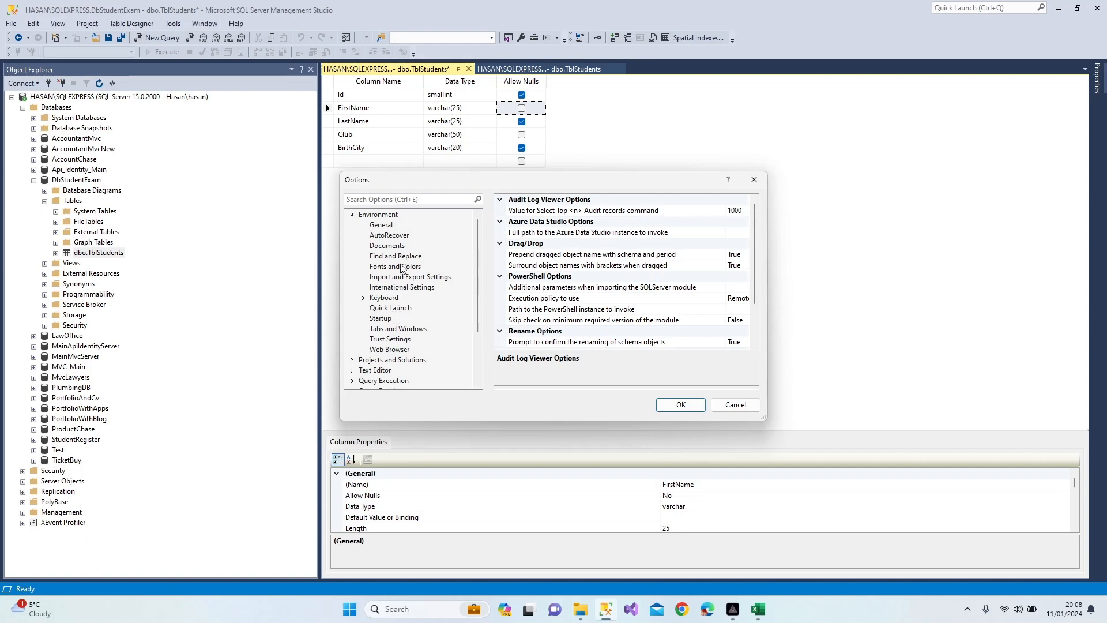
scroll(425, 308, down, 1)
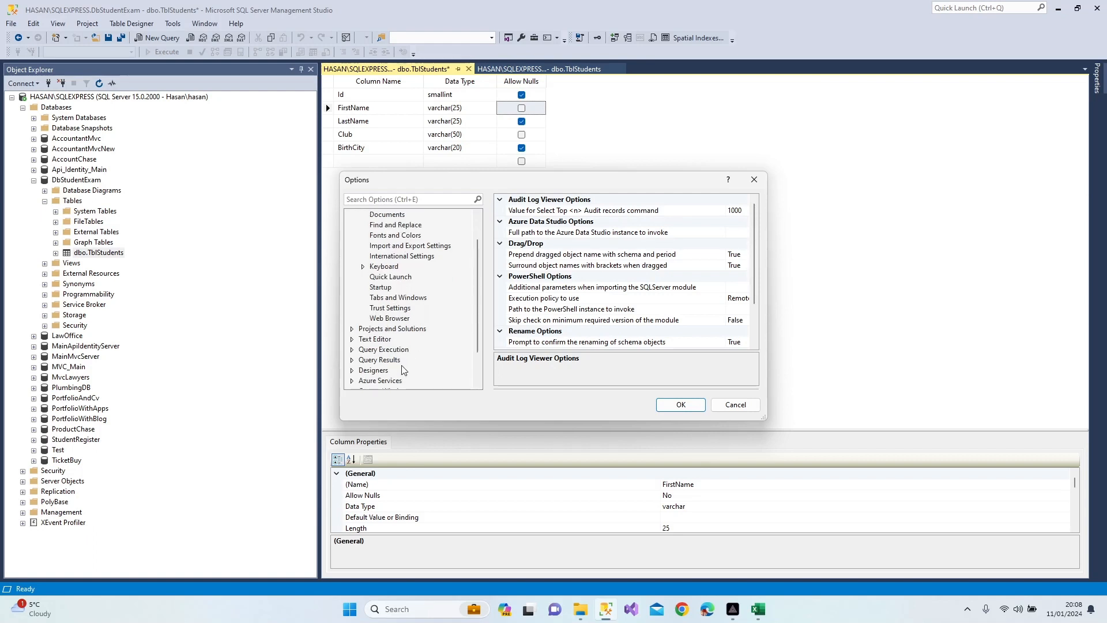
click(374, 371)
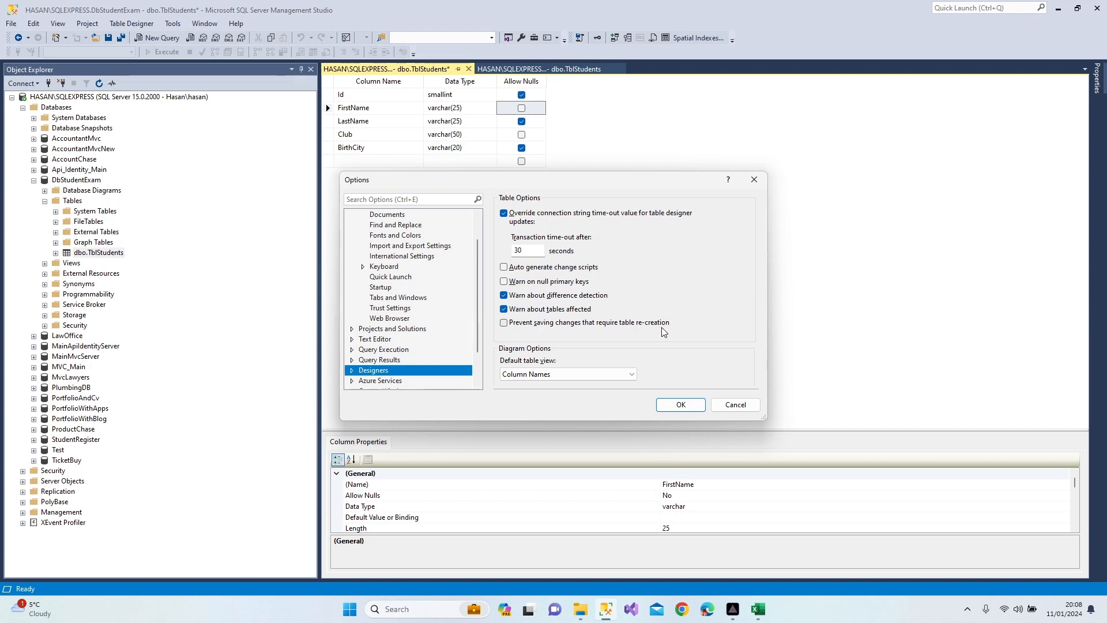
click(504, 324)
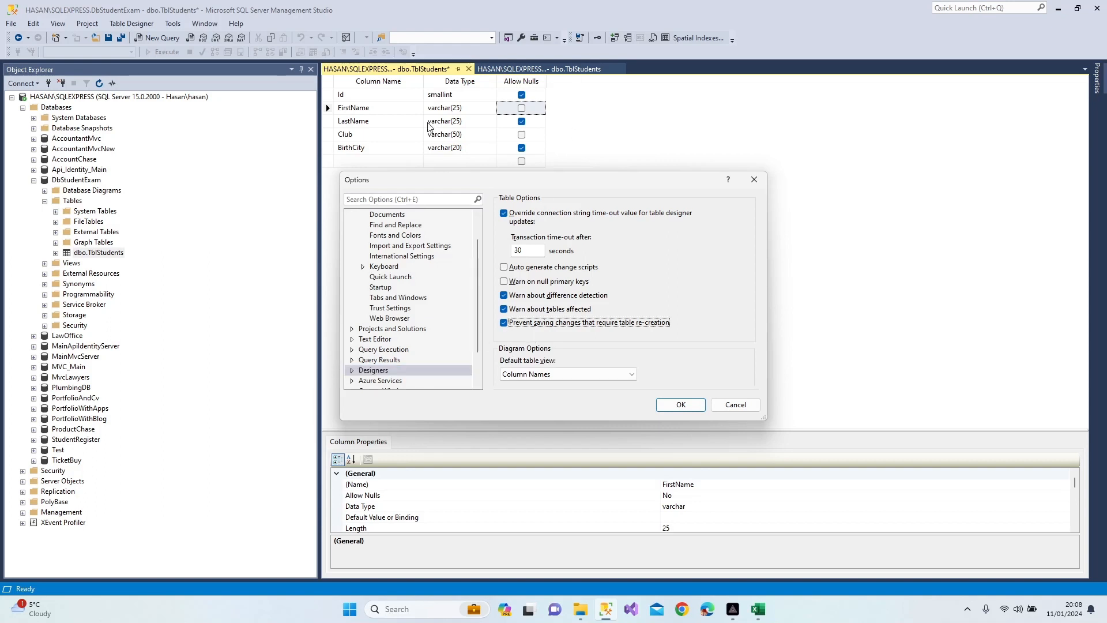
click(691, 402)
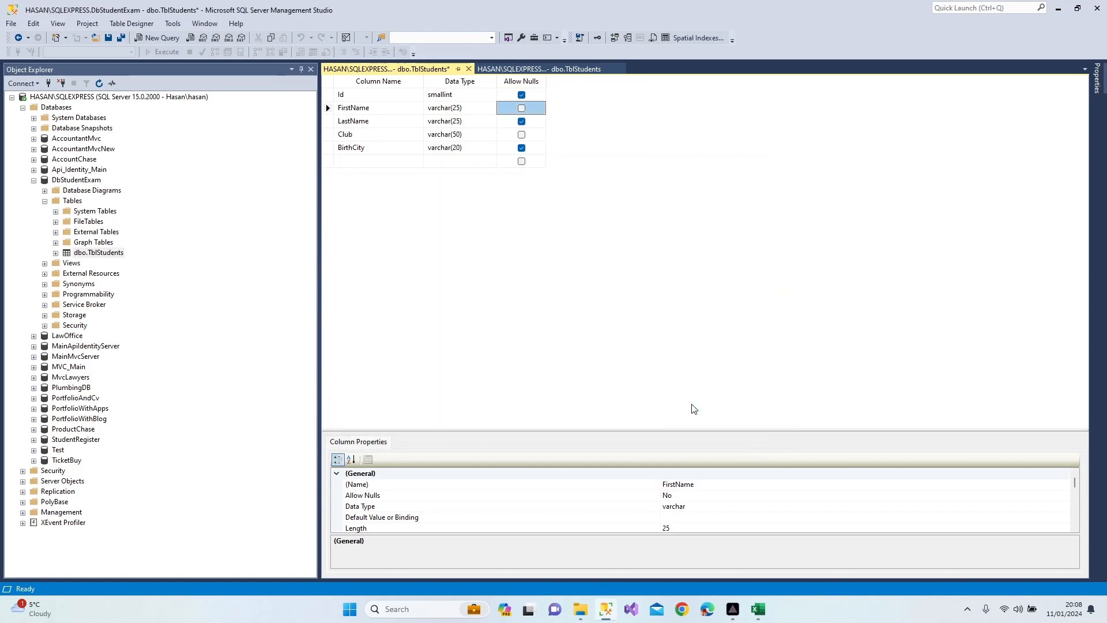
Disallow nulls for the LastName, BirthCity and Id columns and try to save the TblStudents design
click(522, 122)
click(522, 149)
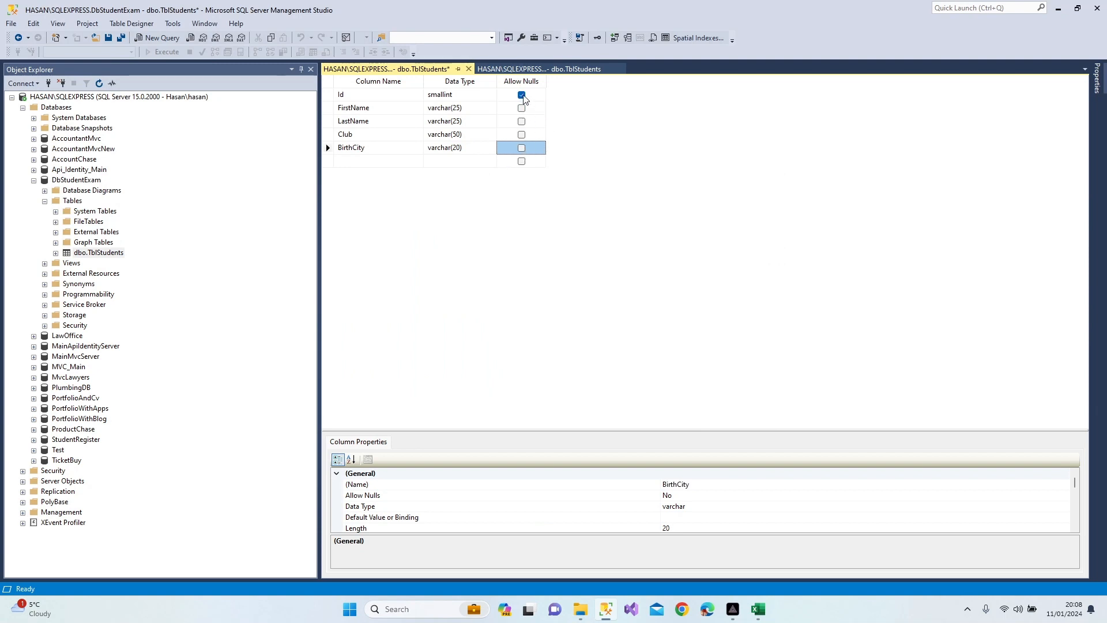
click(521, 95)
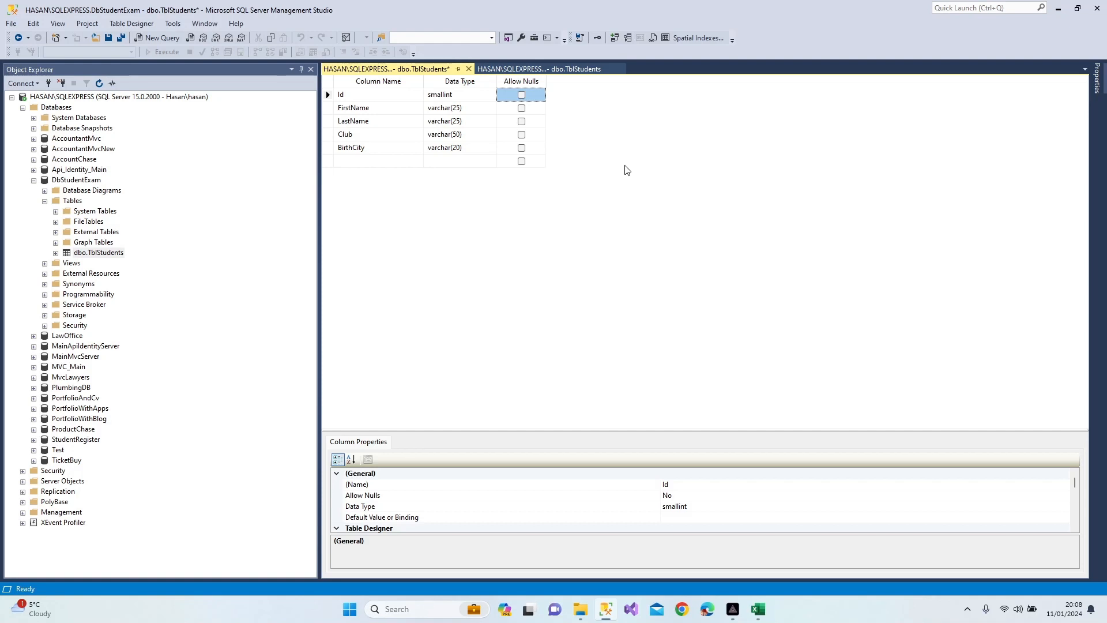
key(ctrl+s)
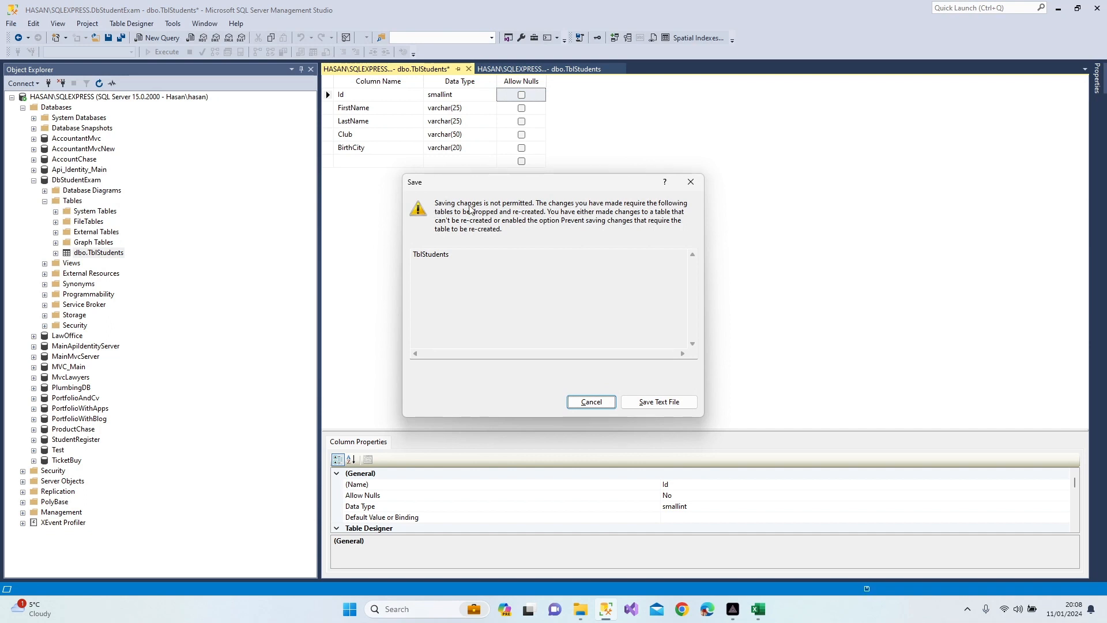
click(690, 183)
right_click(691, 183)
click(665, 192)
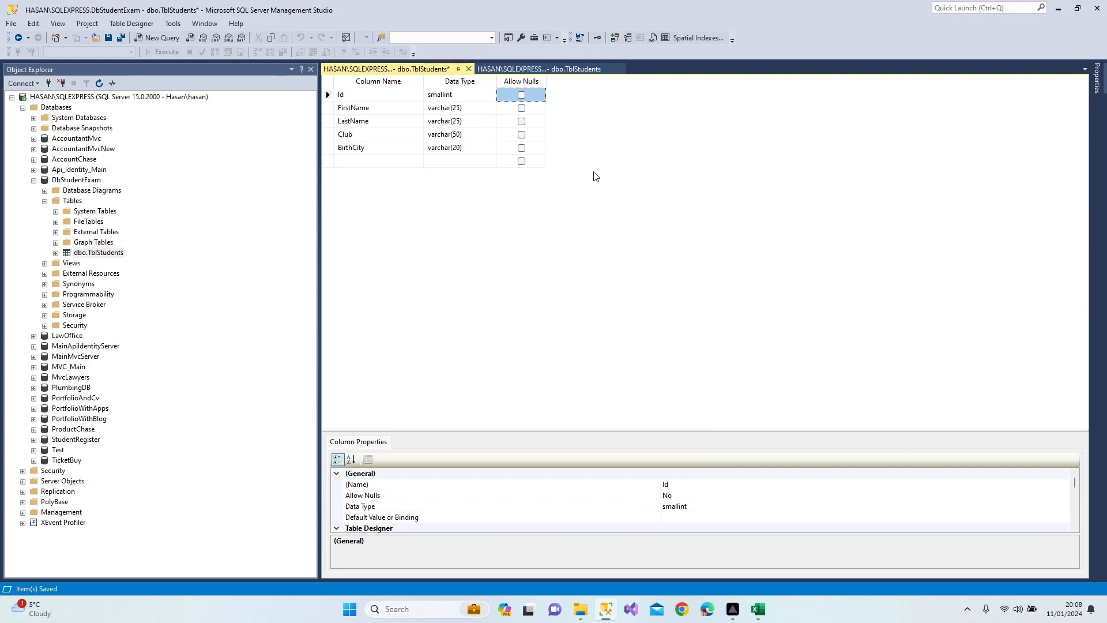
Turn off "Prevent saving changes that require table re-creation" and try to save the TblStudents design again
click(172, 24)
click(196, 156)
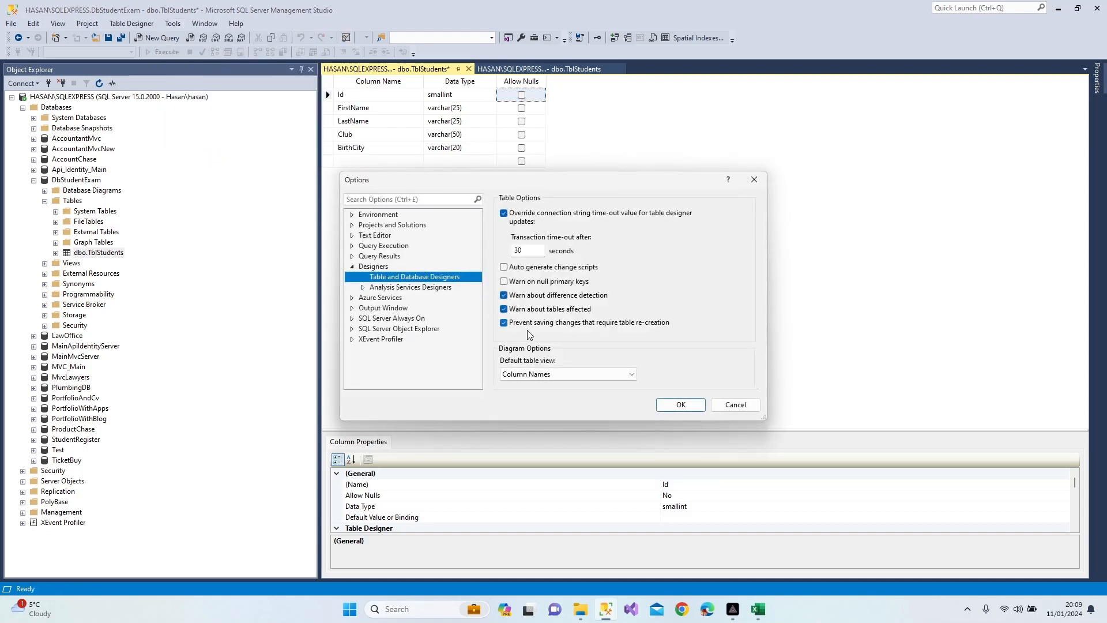
click(505, 324)
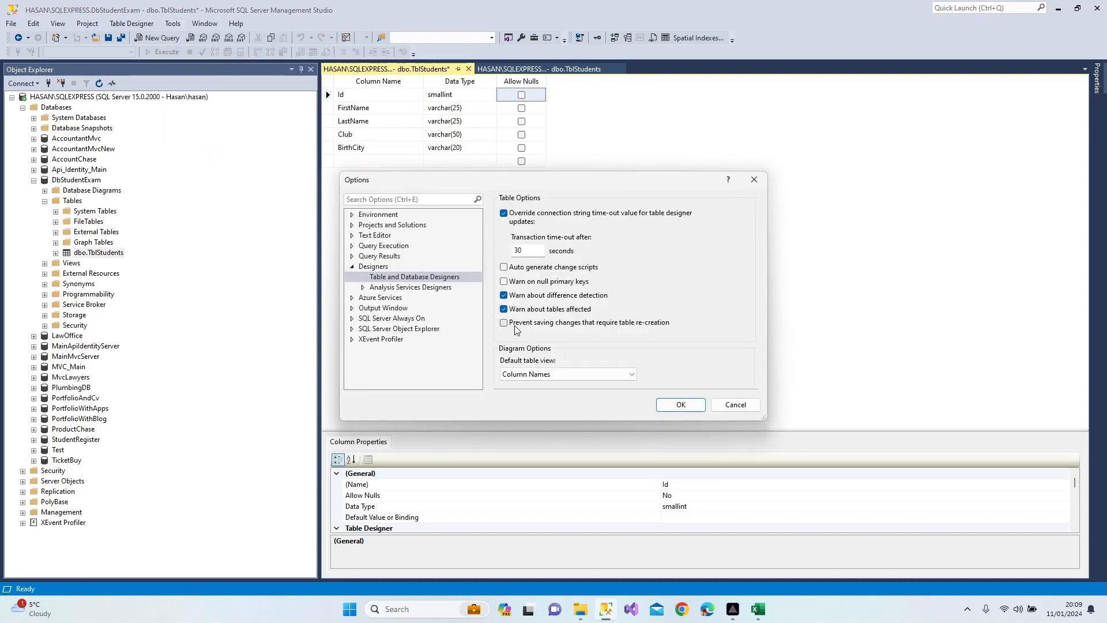
click(681, 404)
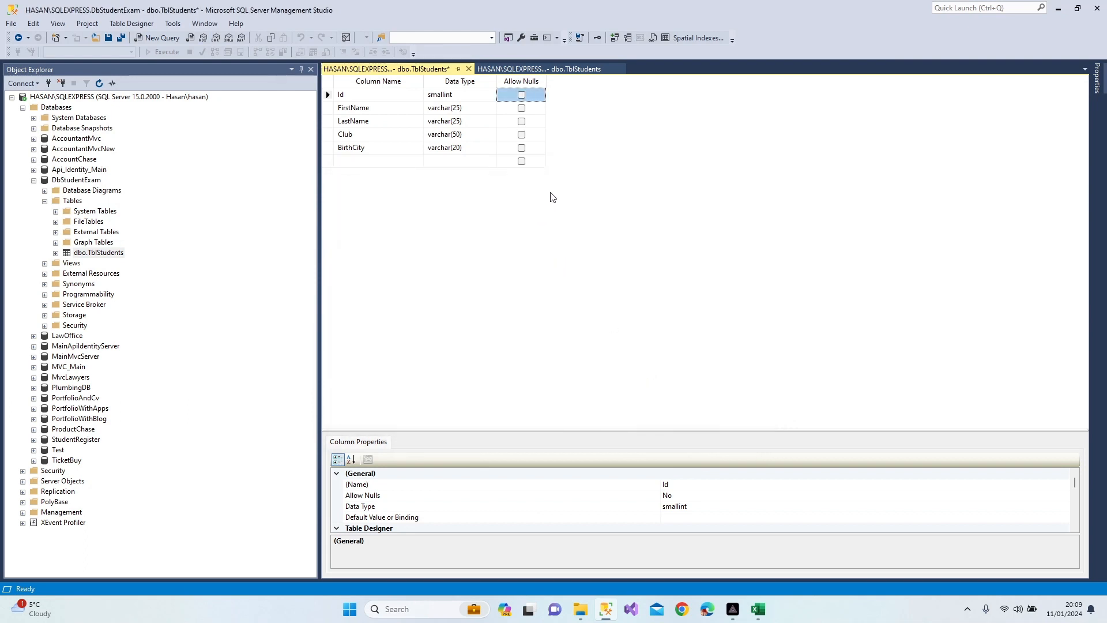
key(ctrl+s)
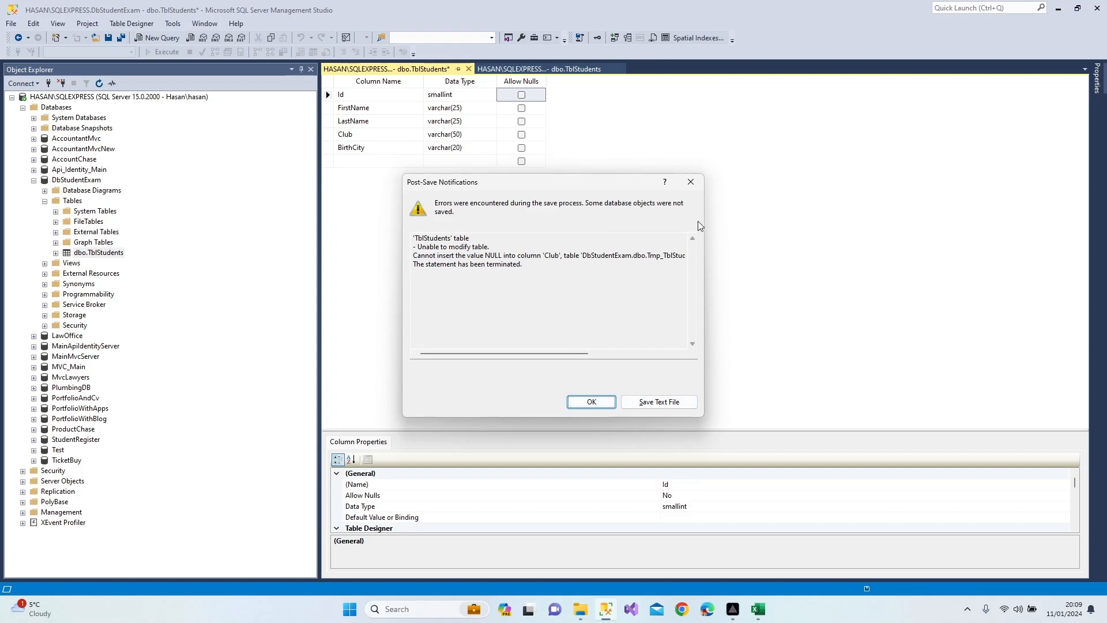
click(690, 182)
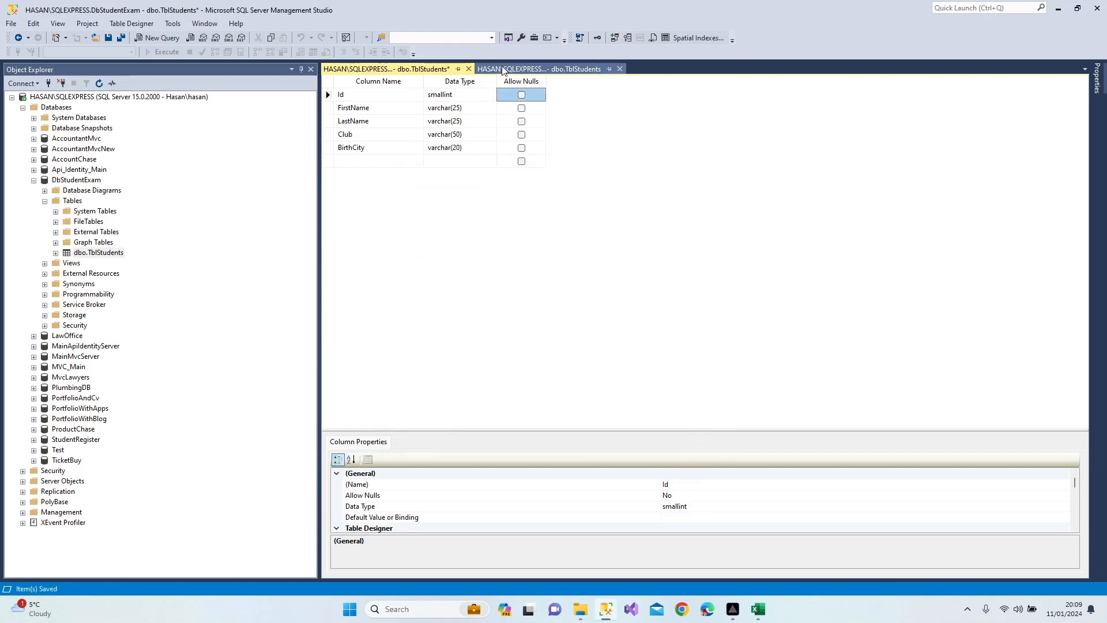
In the TblStudents row editor, set the Club of the record with Id 35 to Math
click(539, 69)
click(531, 107)
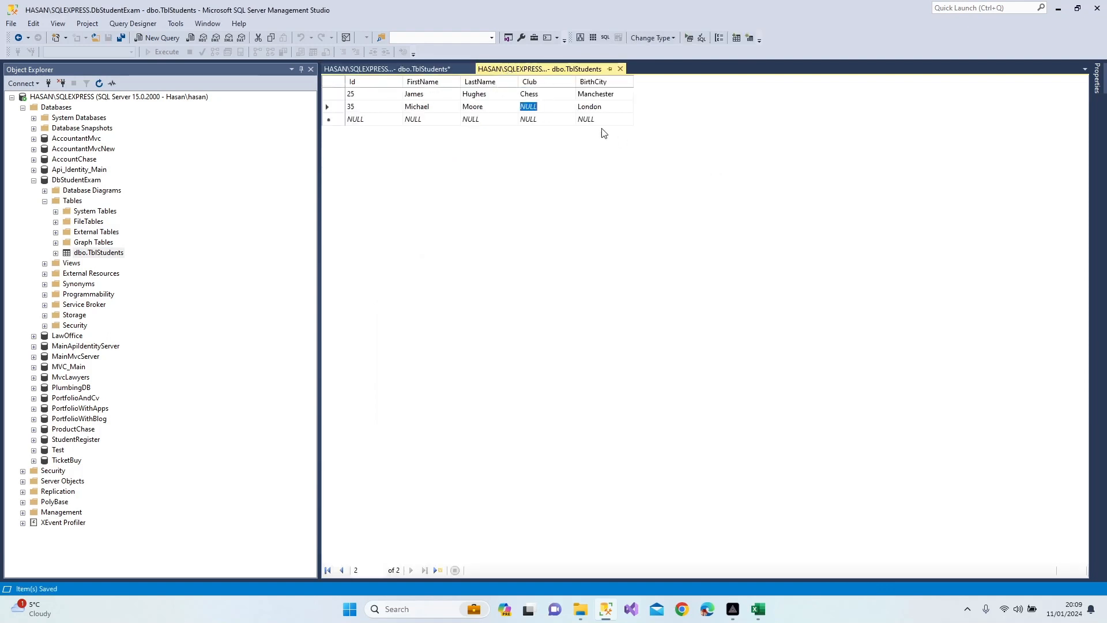
text(Math)
key(Return)
Save the TblStudents design with nulls disallowed for all columns
click(431, 69)
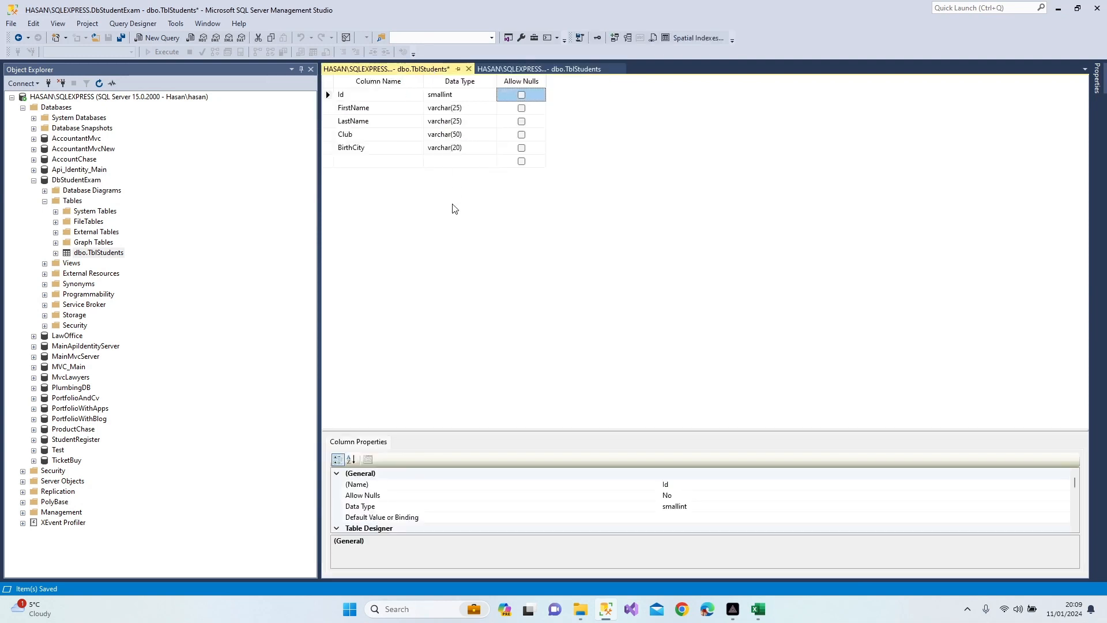
key(ctrl+s)
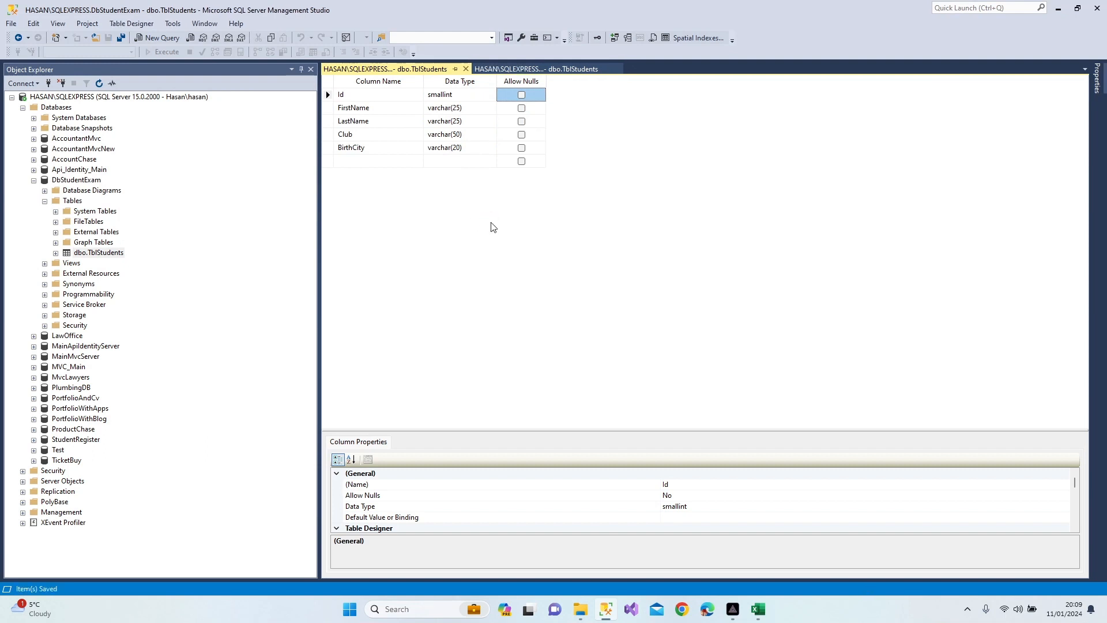
click(532, 69)
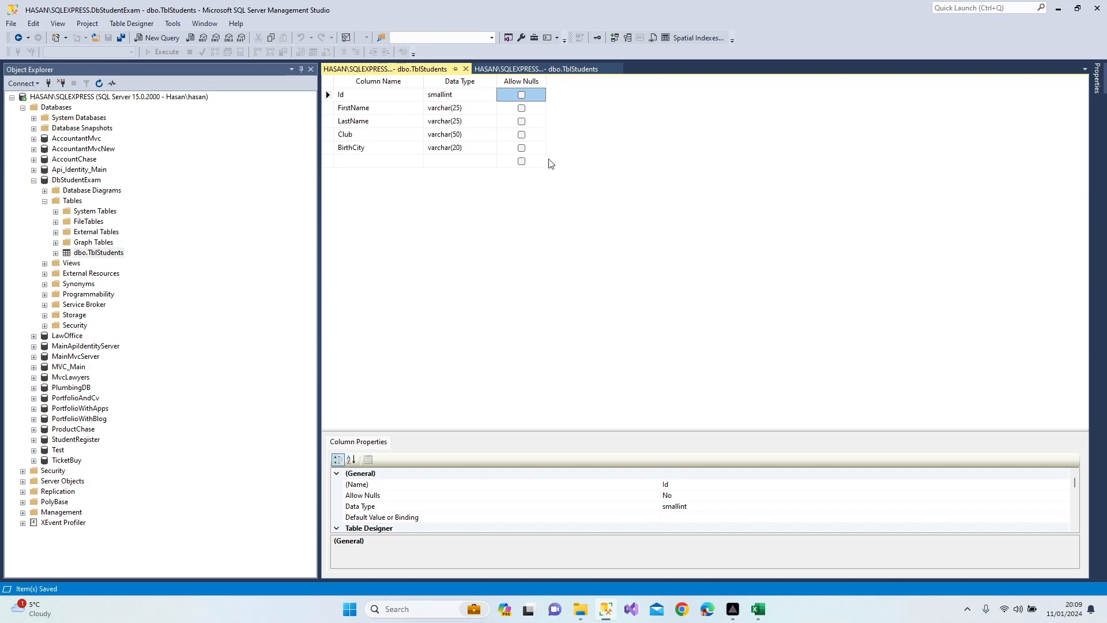
Allow nulls again for Id, FirstName, LastName, Club and BirthCity, save the design and return to the row editor
click(522, 95)
click(521, 108)
click(521, 121)
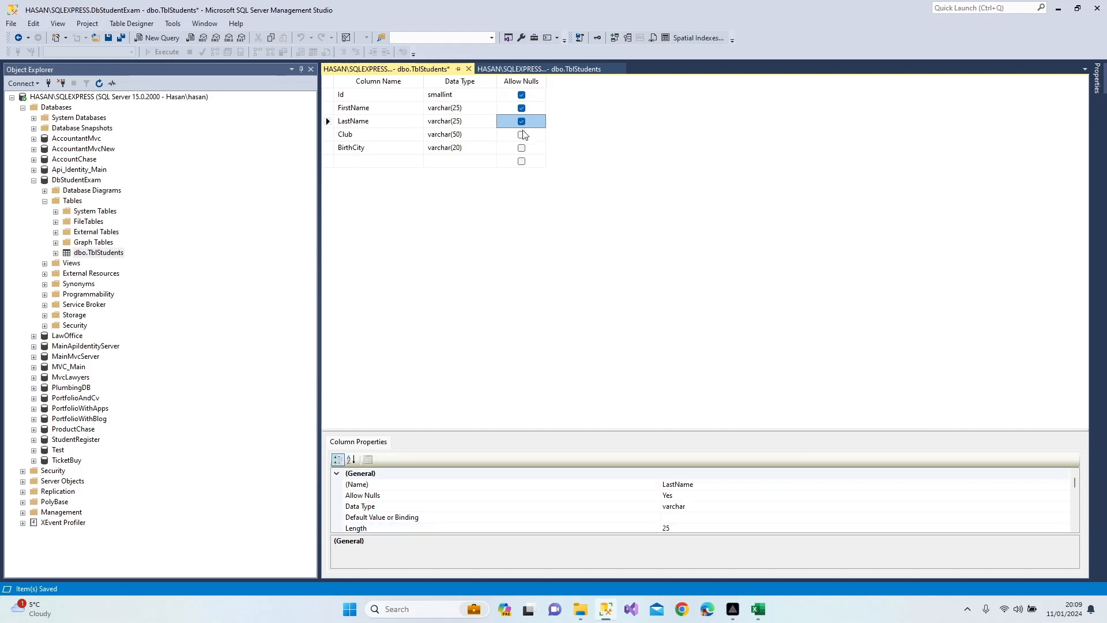
click(521, 134)
click(521, 147)
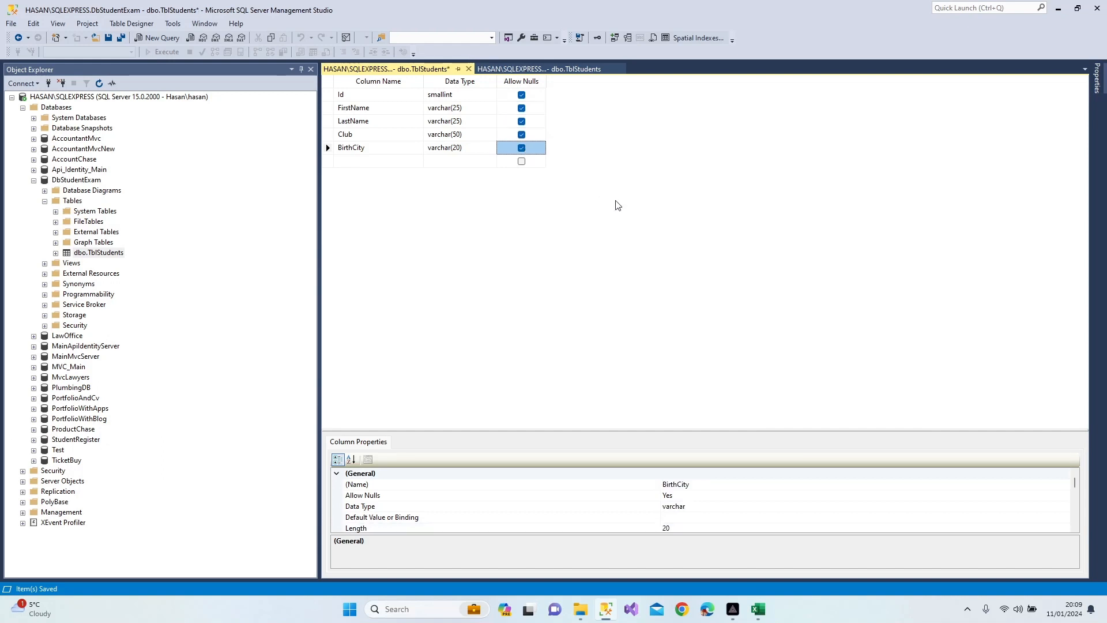
key(ctrl+s)
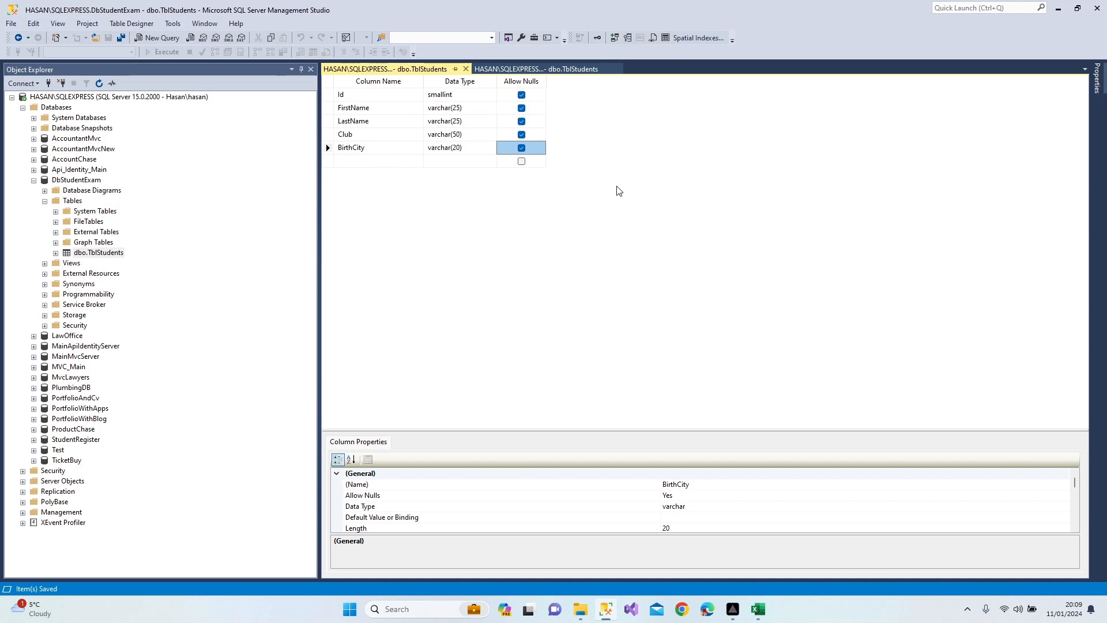
click(518, 72)
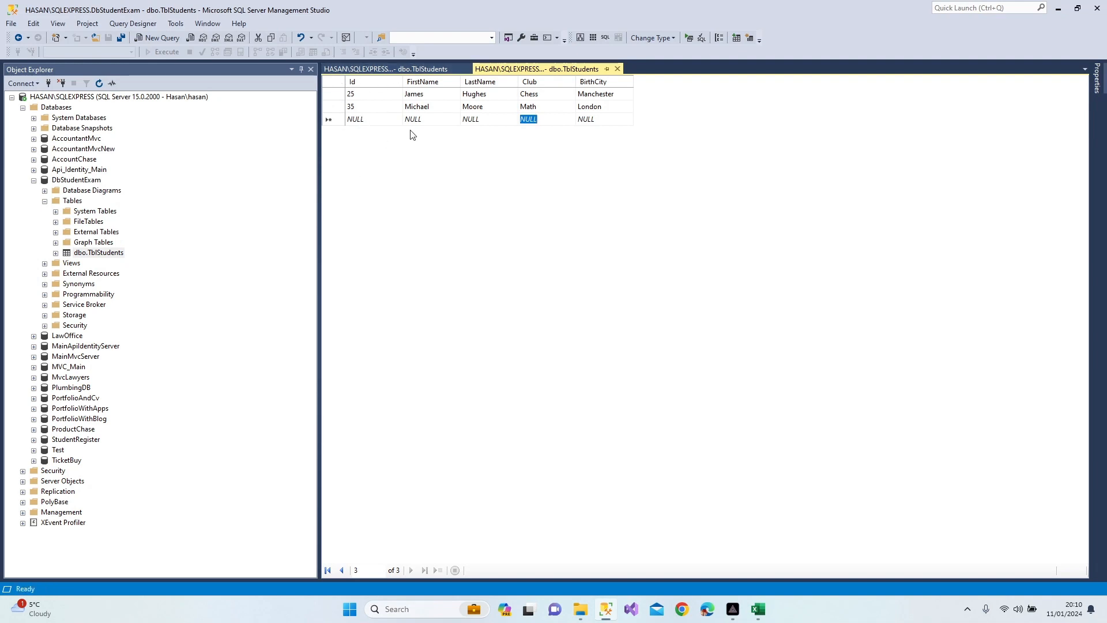
In the TblStudents design, enlarge the column properties area and set Is Identity to Yes for the Id column
click(381, 69)
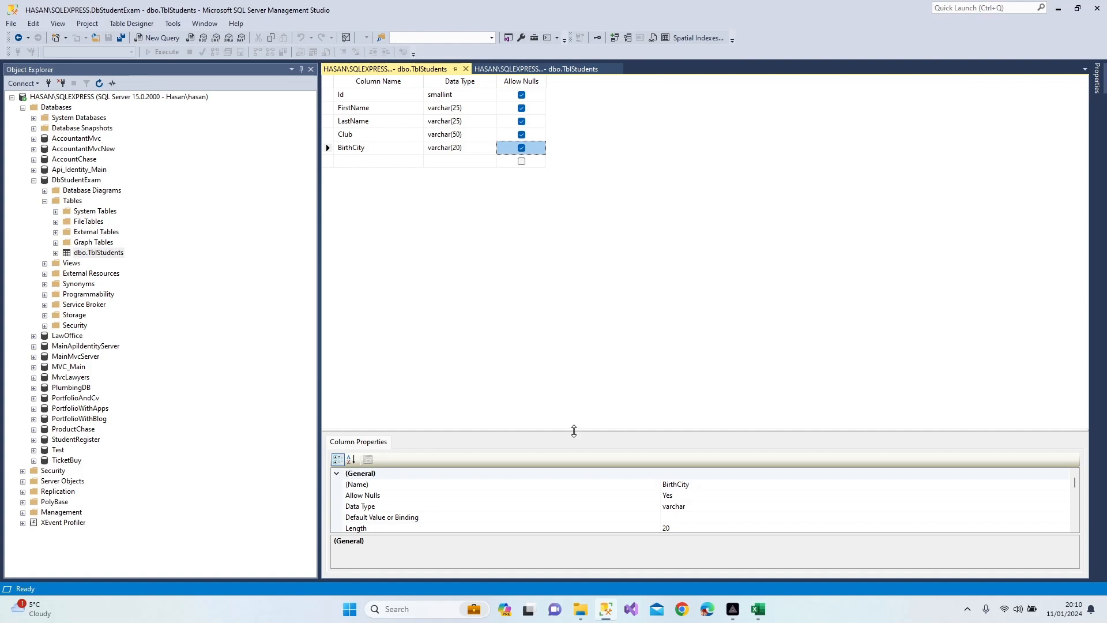
drag(574, 431, 588, 344)
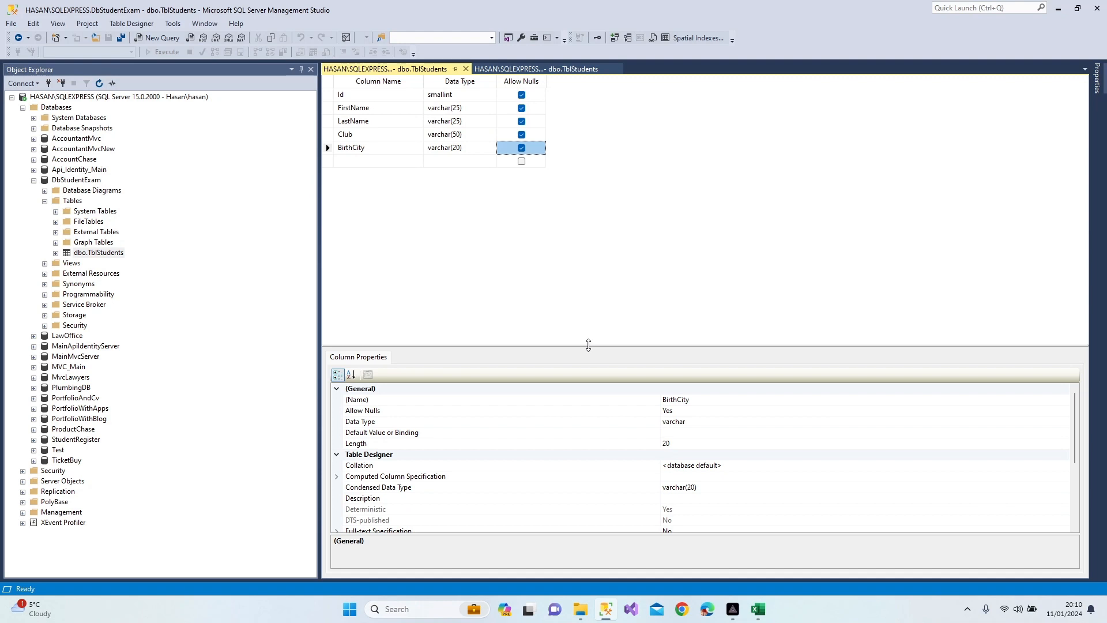
drag(588, 345, 573, 258)
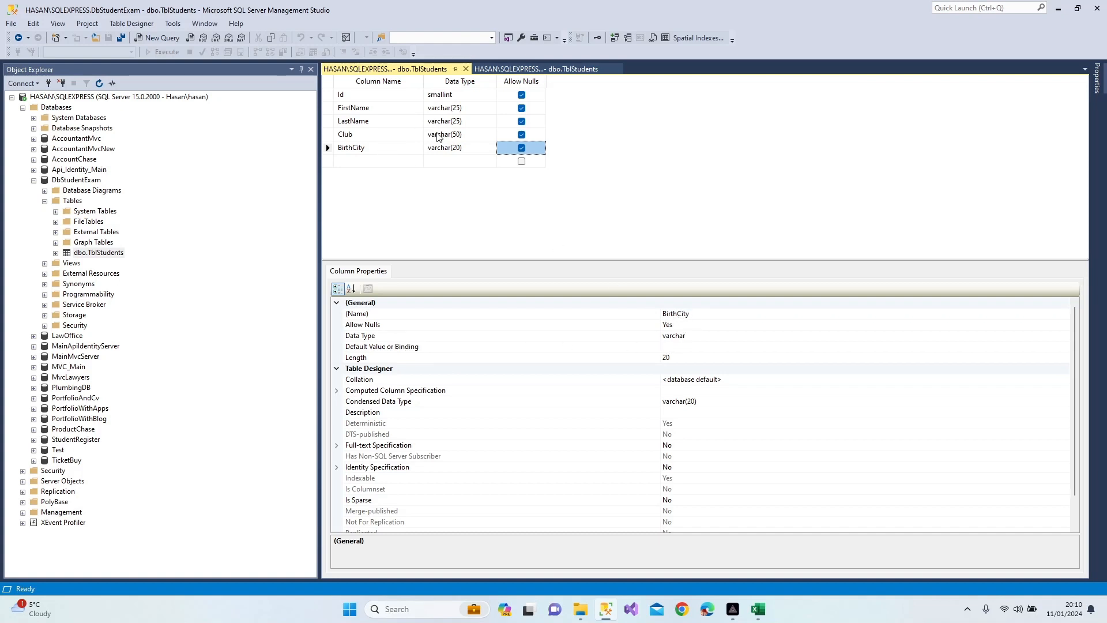
click(403, 134)
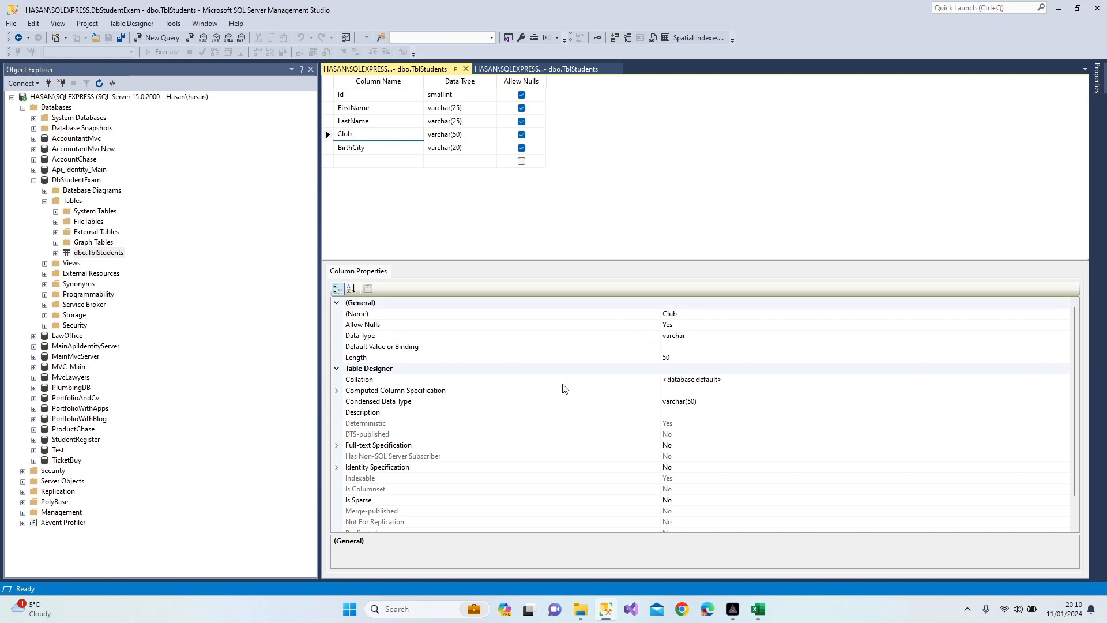
click(394, 98)
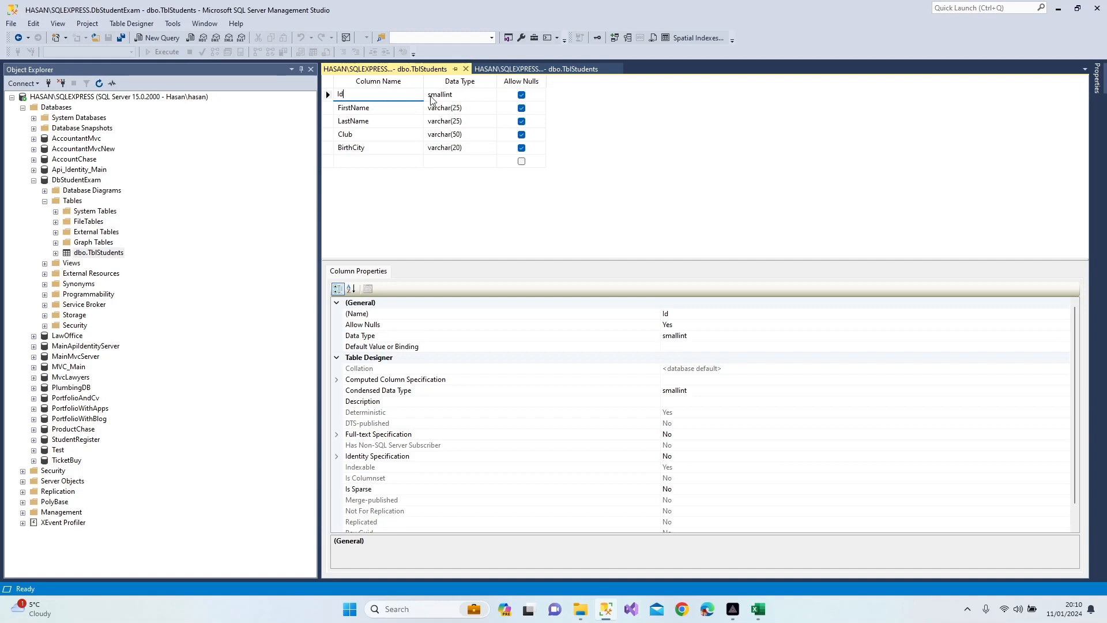
click(337, 457)
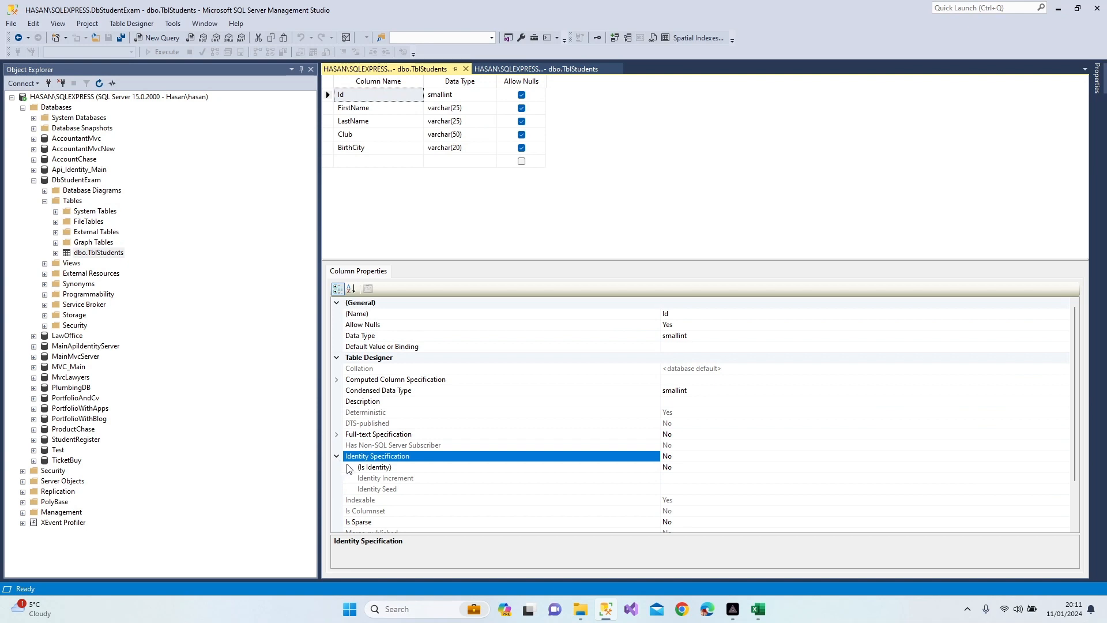
click(670, 468)
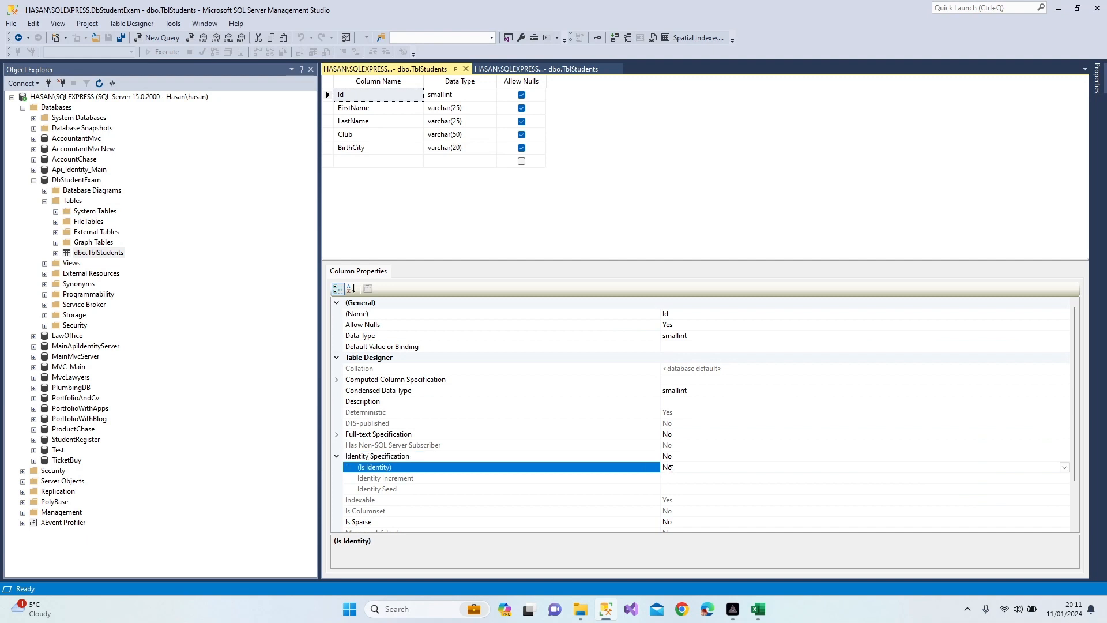
click(1063, 467)
click(680, 478)
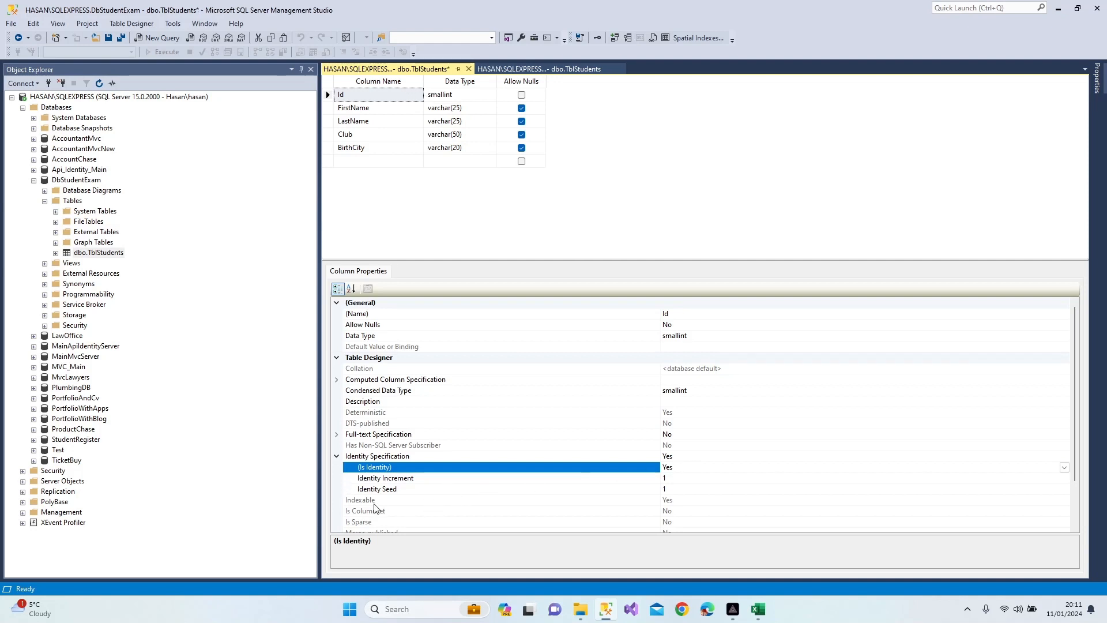
Set the Id column's Identity Seed to 67 and Identity Increment to 10, and save the TblStudents design
scroll(402, 491, down, 2)
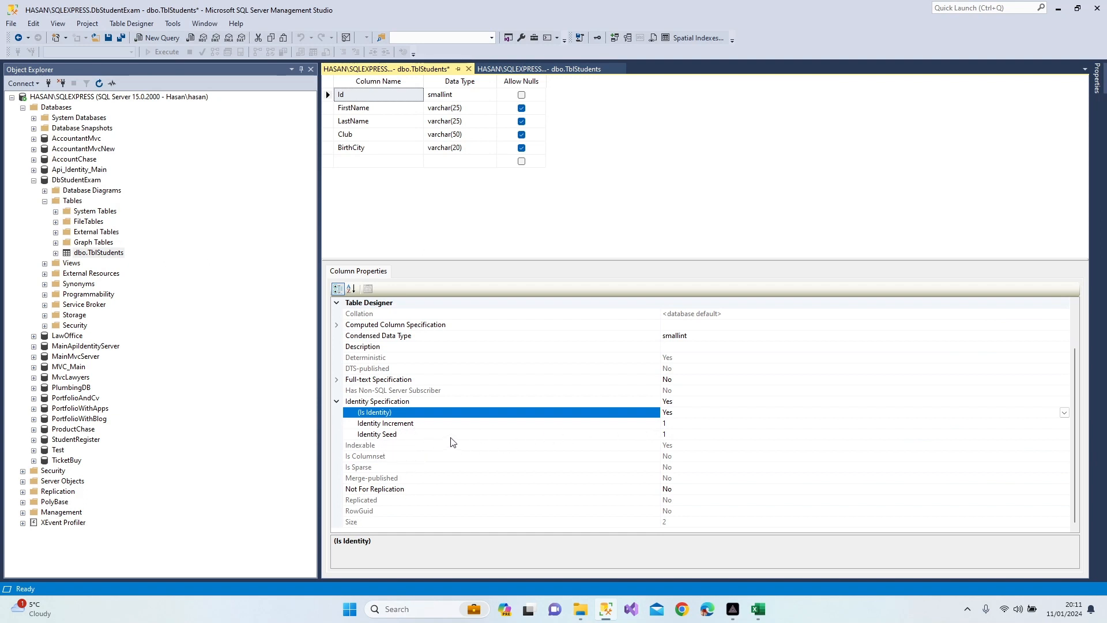
click(664, 436)
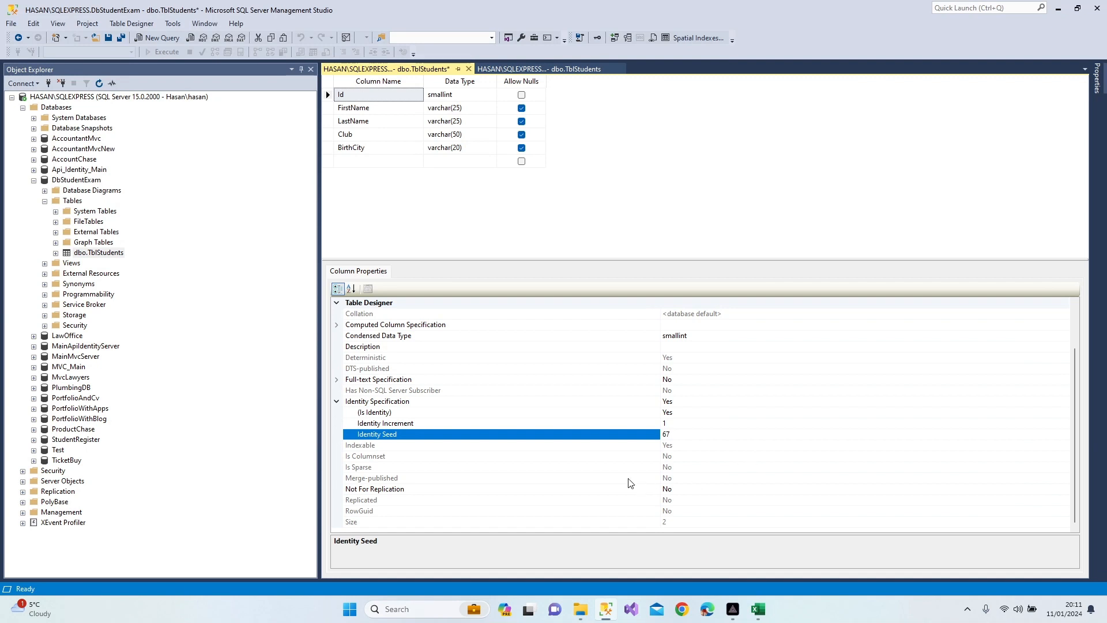
click(660, 424)
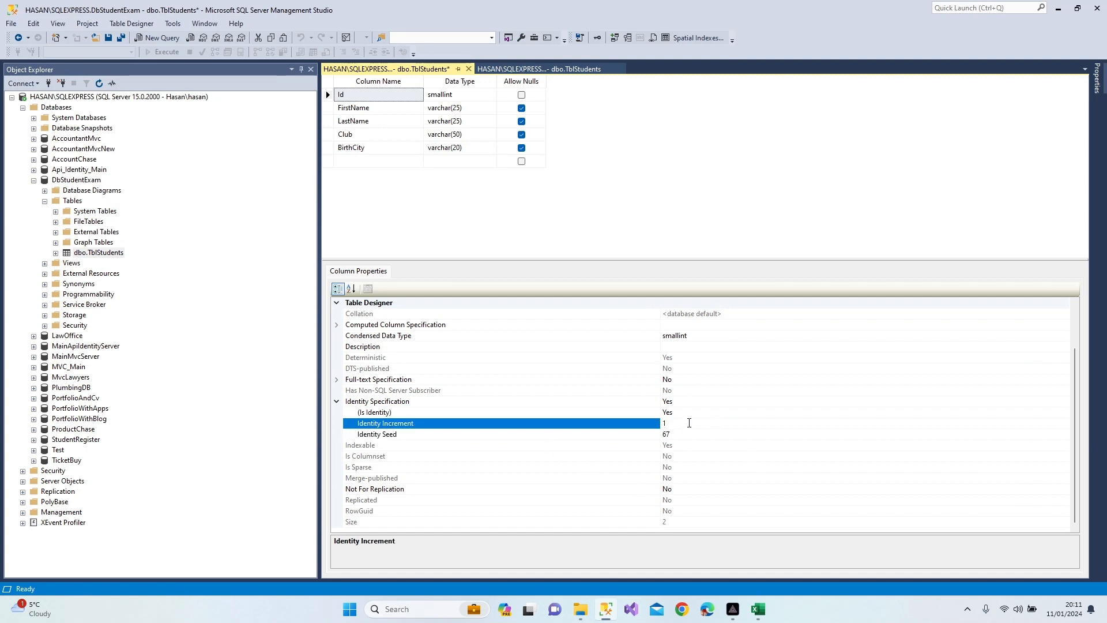
click(689, 423)
key(BackSpace)
text(0)
key(ctrl+s)
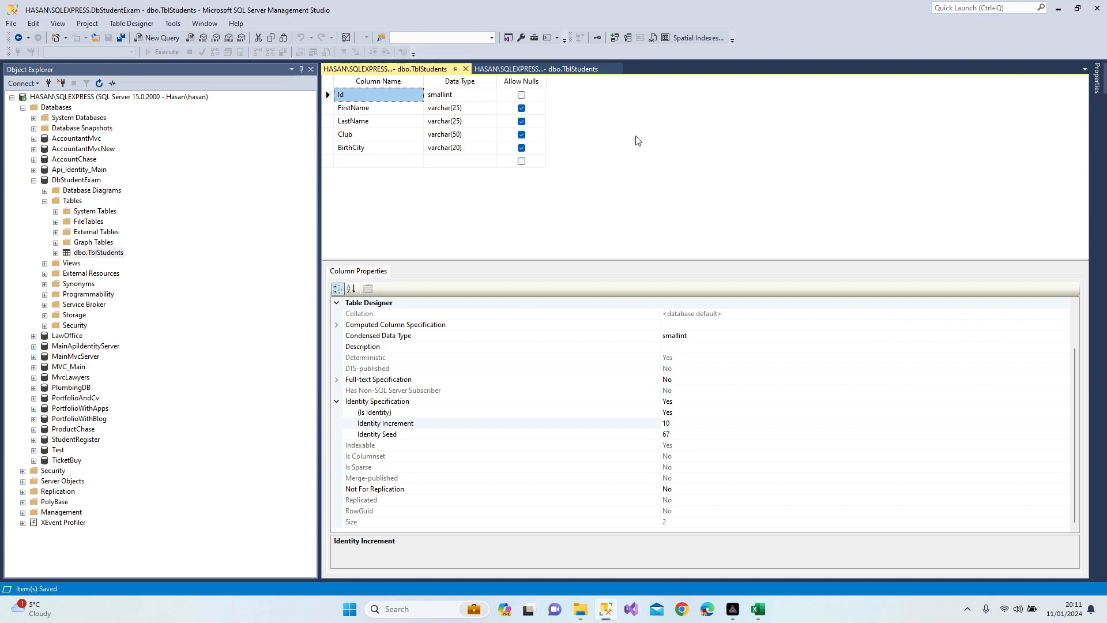
Return to the TblStudents row editor opened before the identity change and close it
right_click(615, 121)
click(566, 85)
click(567, 73)
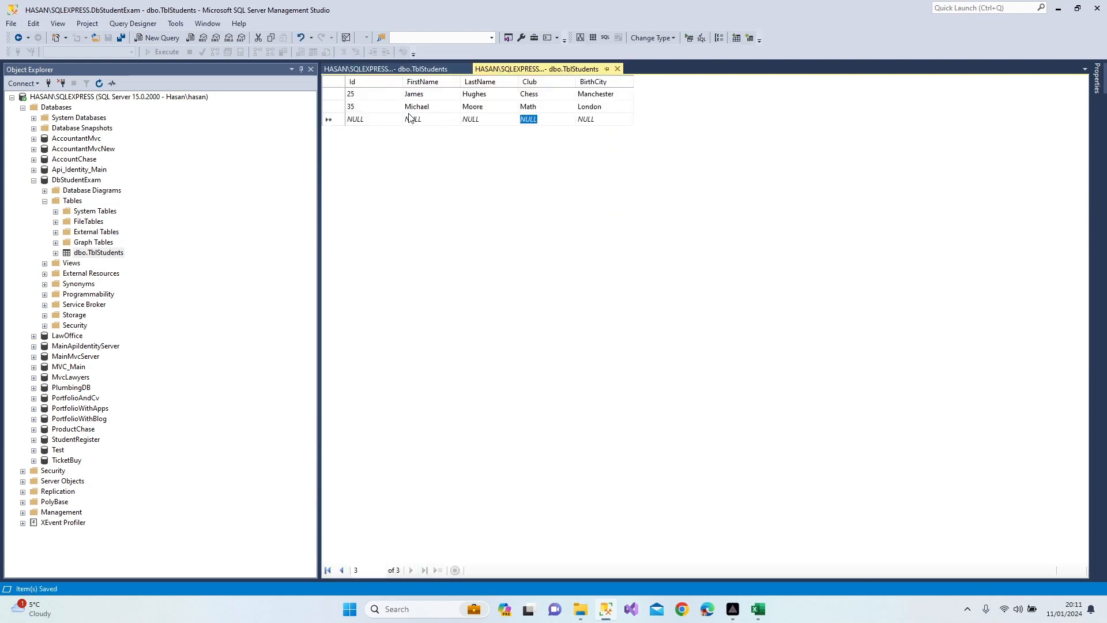
click(384, 122)
click(424, 122)
key(ctrl+Tab)
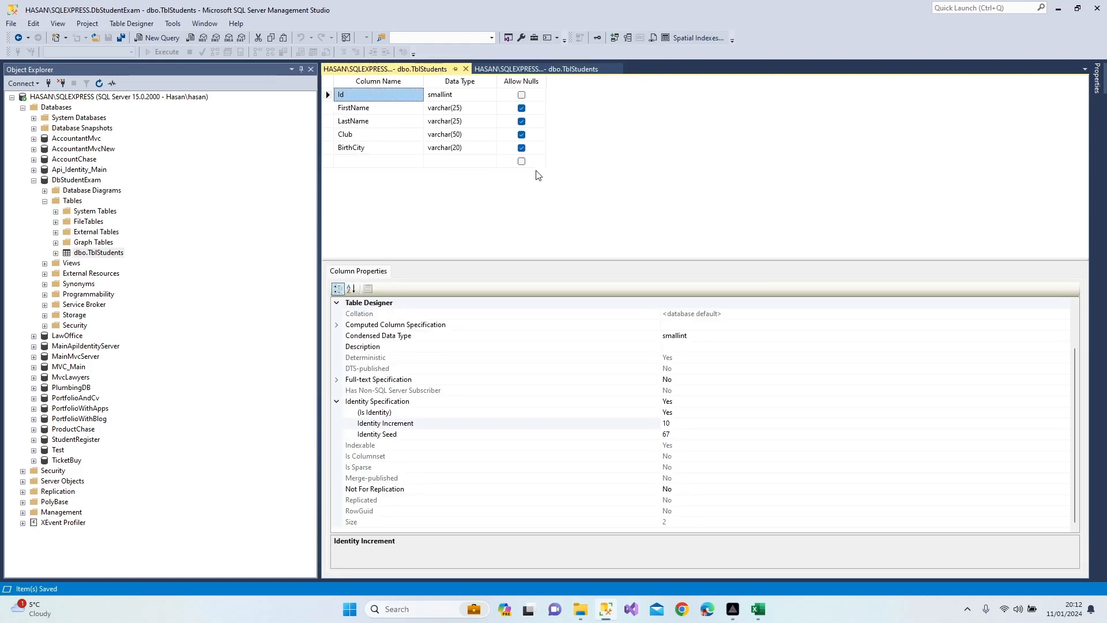
click(489, 69)
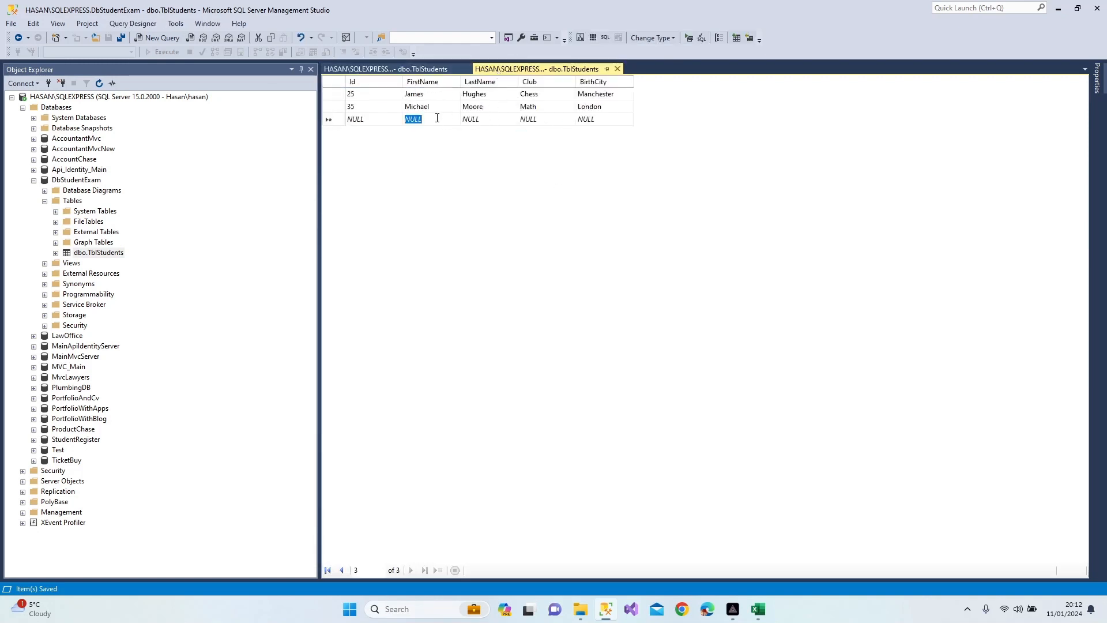
click(617, 69)
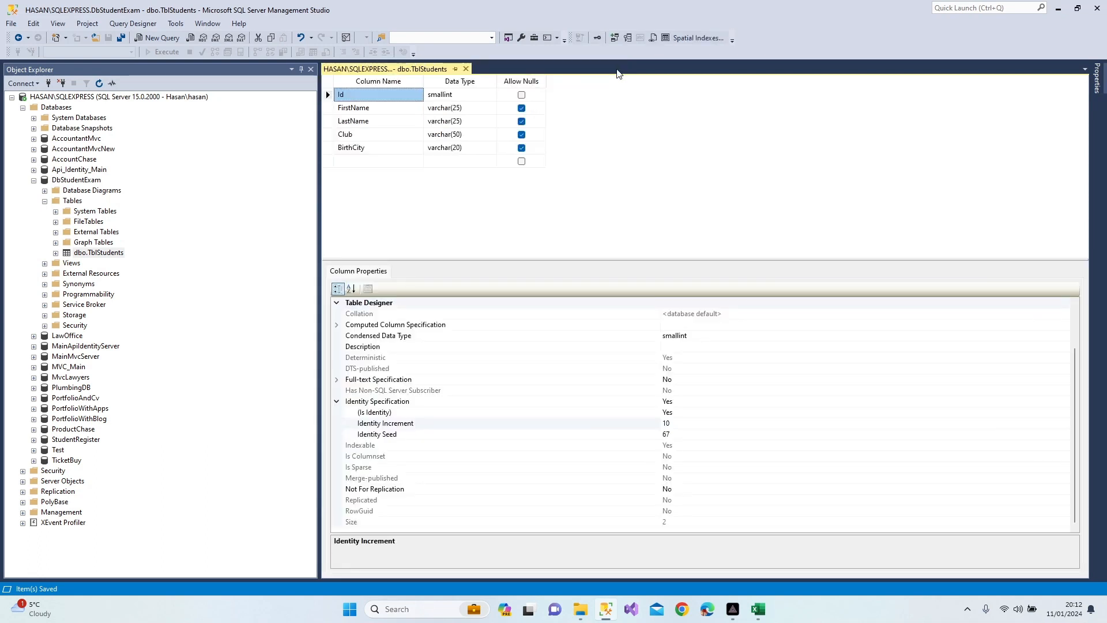
Refresh the Tables folder of DbStudentExam and reopen the top 200 rows of TblStudents for editing
right_click(97, 254)
right_click(80, 205)
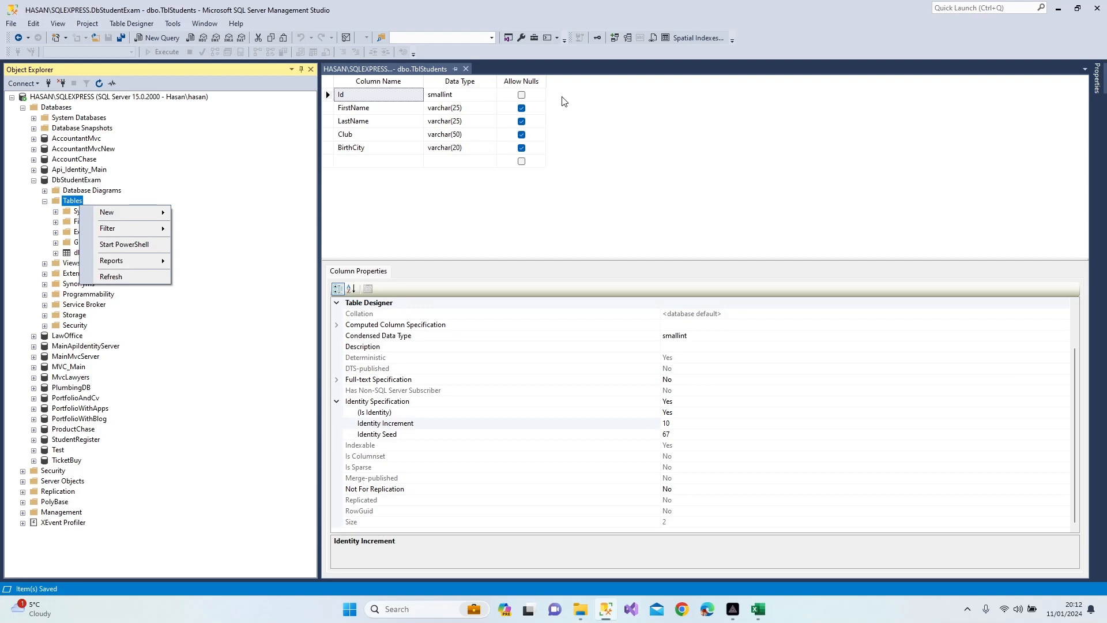
click(119, 279)
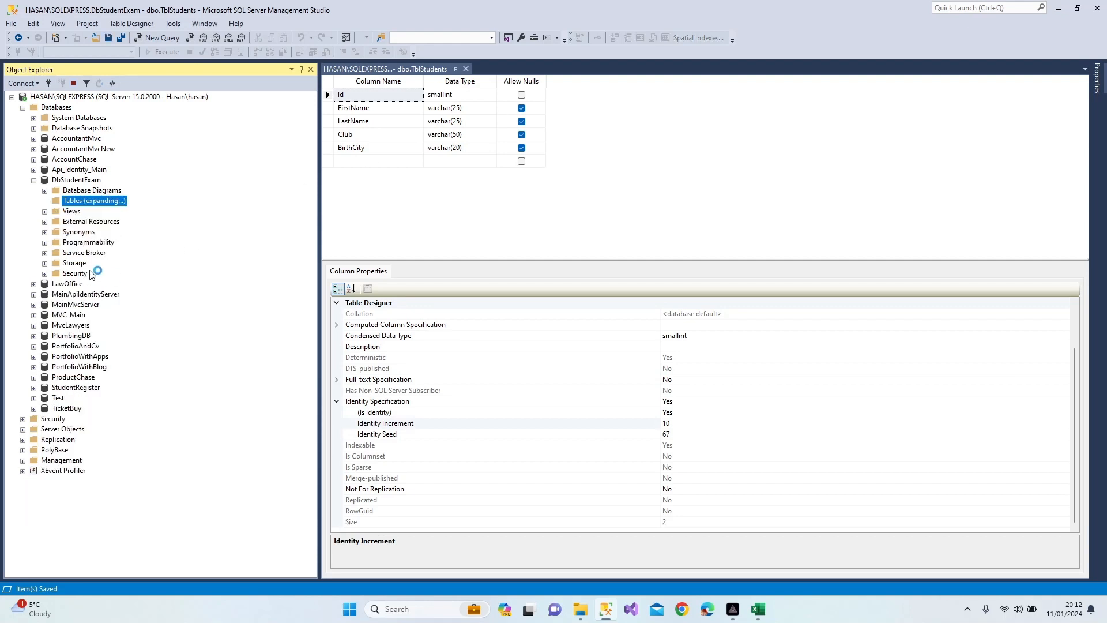
right_click(93, 254)
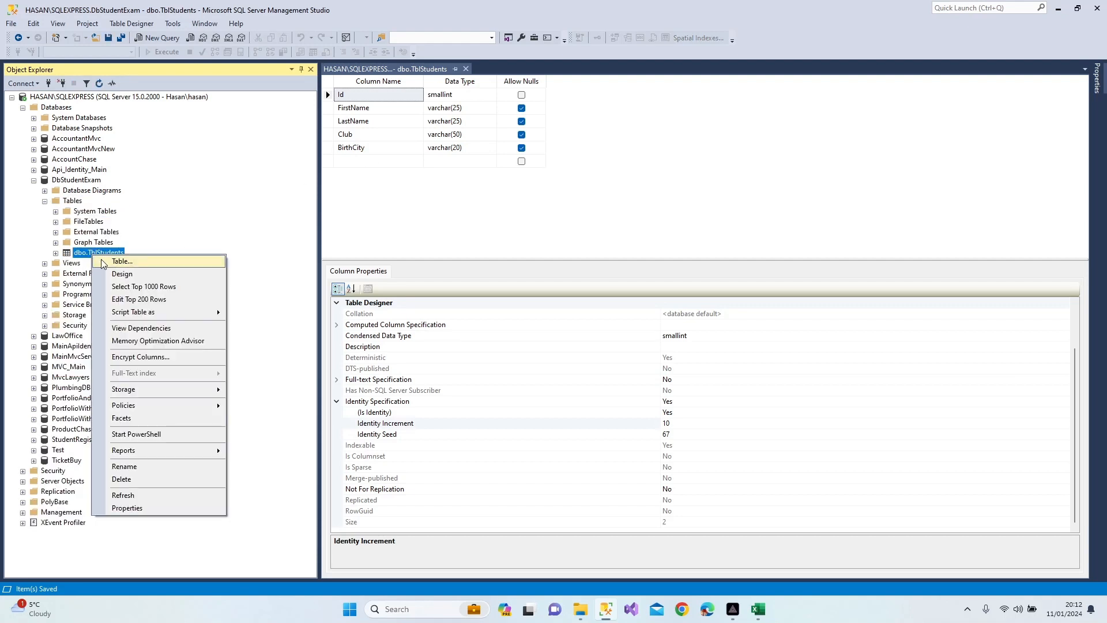
click(153, 300)
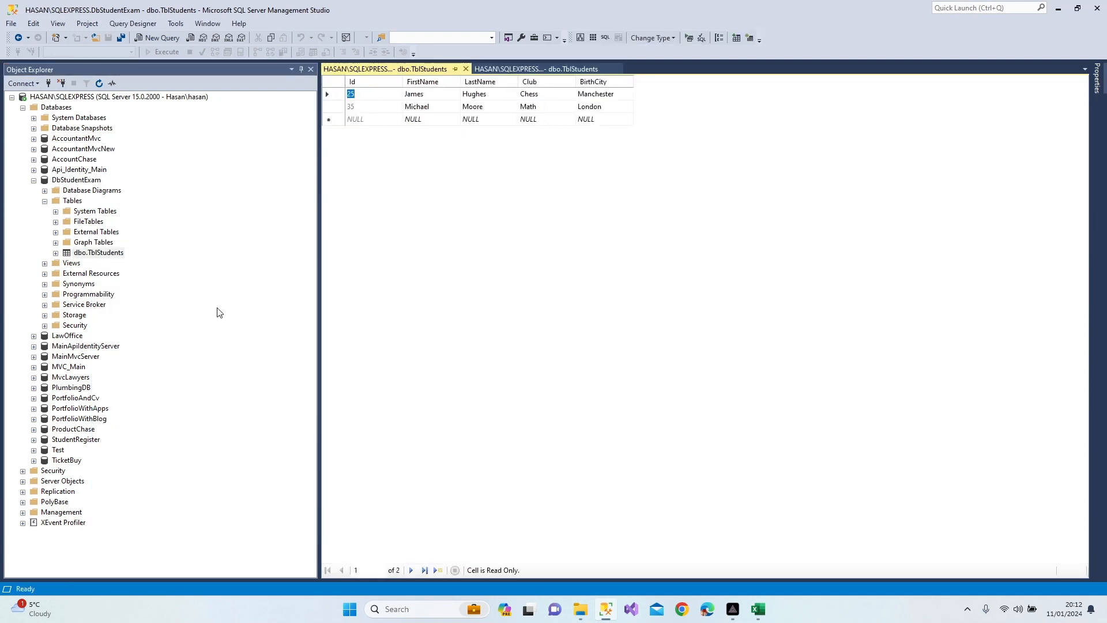
Add a student record with a first and last name, Club Tennis and BirthCity Birmingham, leaving Id empty
click(353, 120)
click(353, 109)
click(415, 120)
text(Boby)
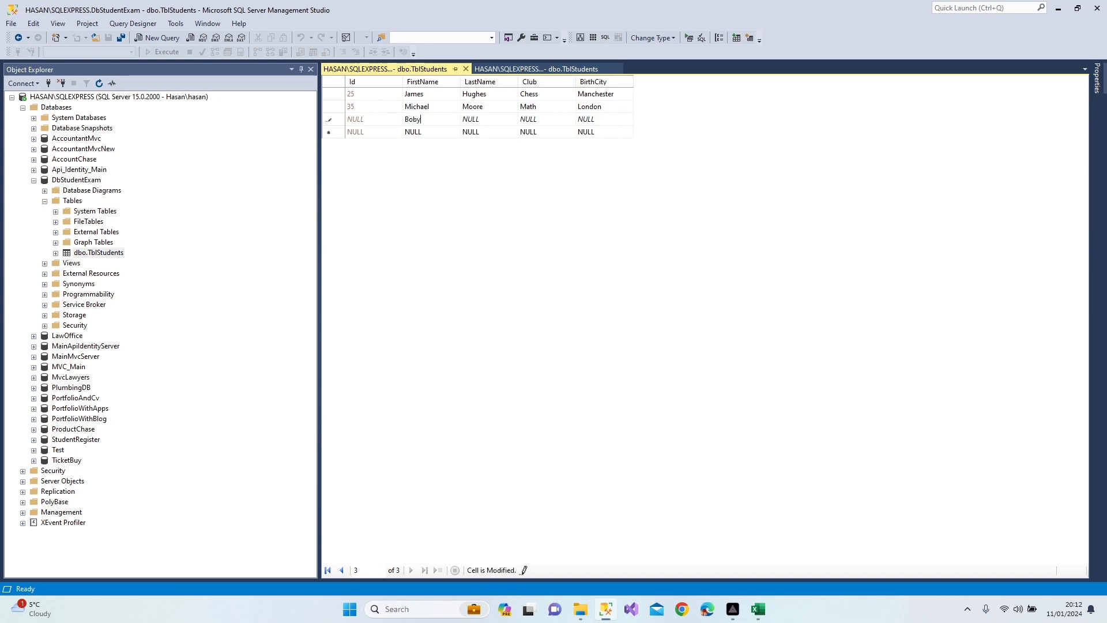
key(Tab)
text(Smith)
key(Tab)
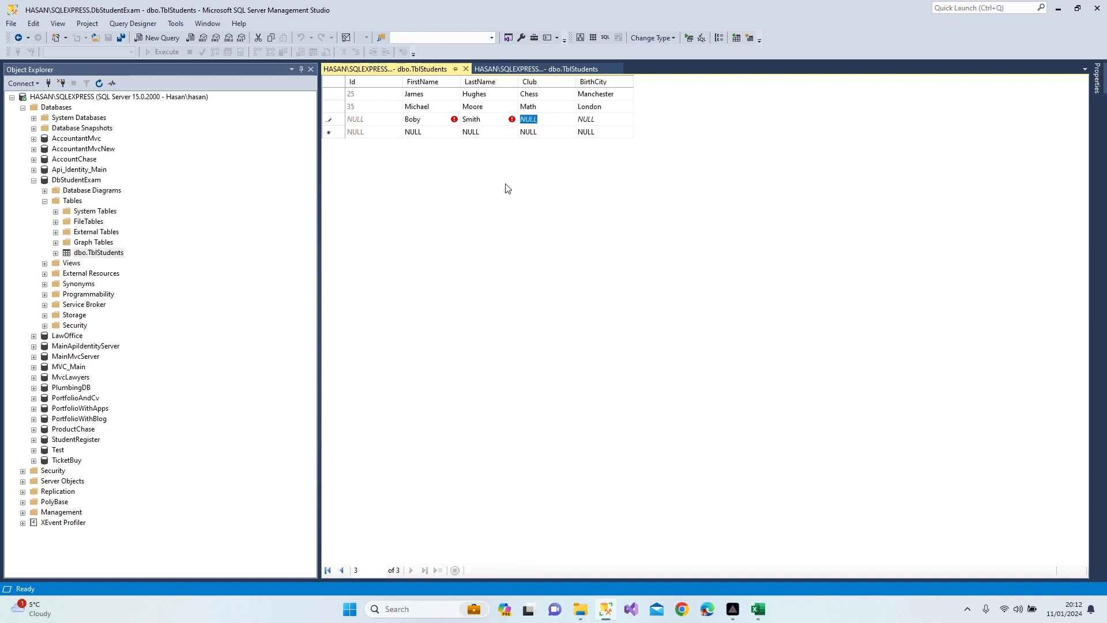
text(Tennis)
key(Tab)
text(Bi)
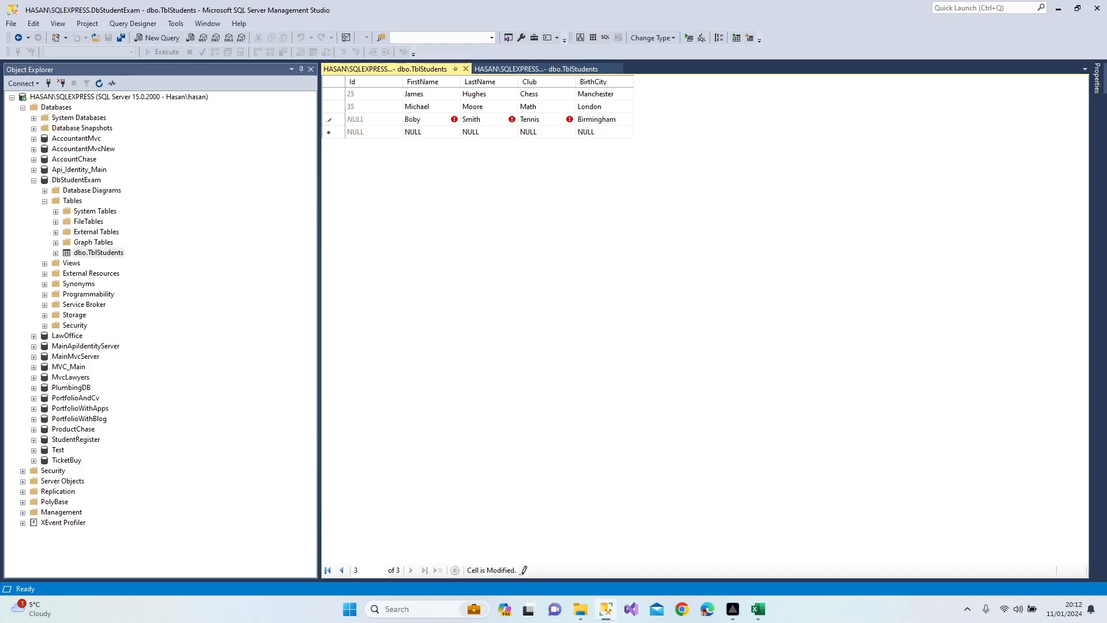
key(Return)
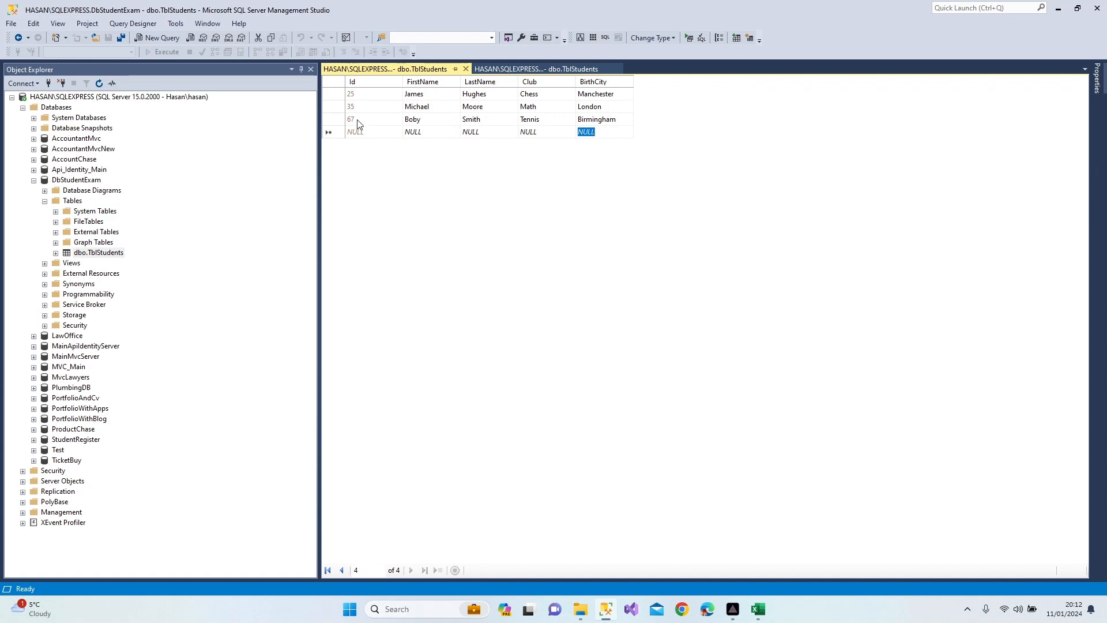
Add another student record with a first and last name, Club Music and BirthCity Bristol, leaving Id empty
click(421, 135)
text(Amanda)
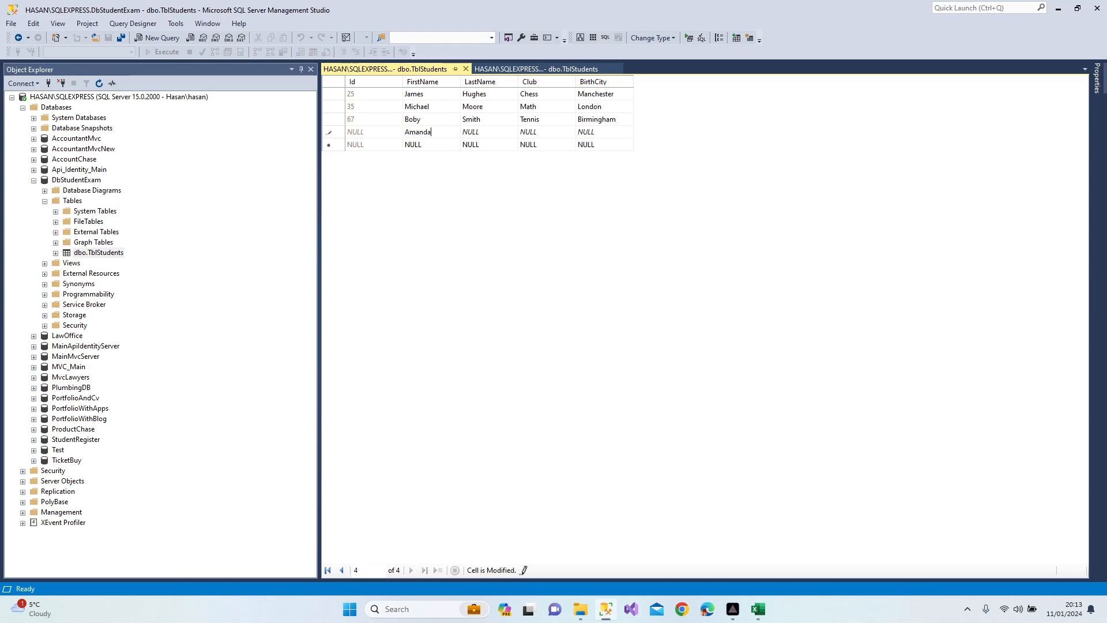
key(Tab)
text(Brown)
key(Tab)
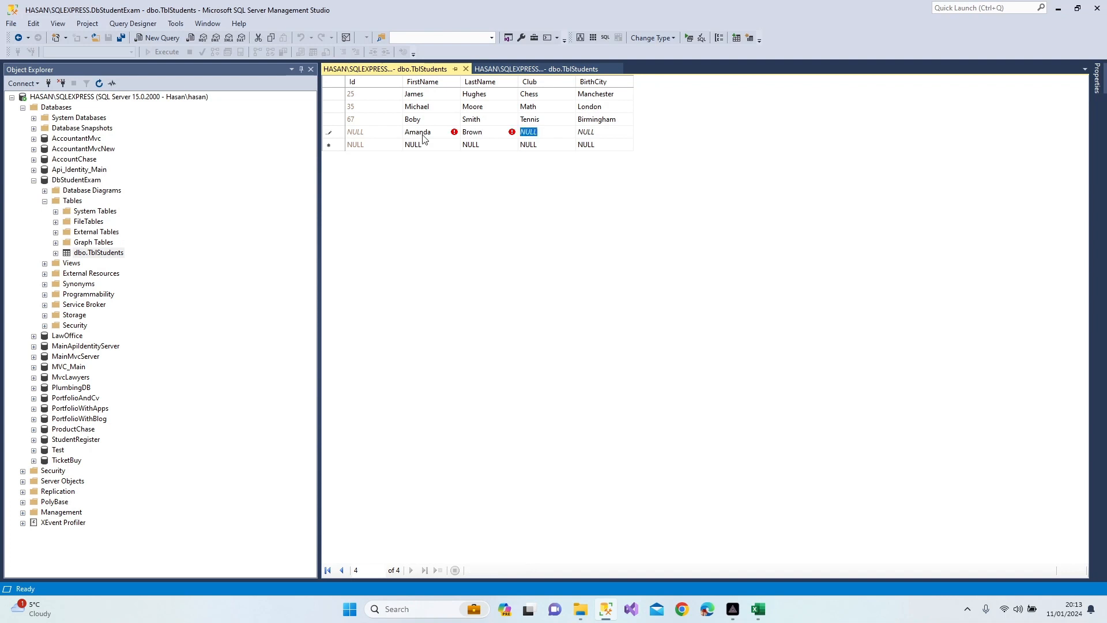
text(Music)
key(Tab)
text(Bristo)
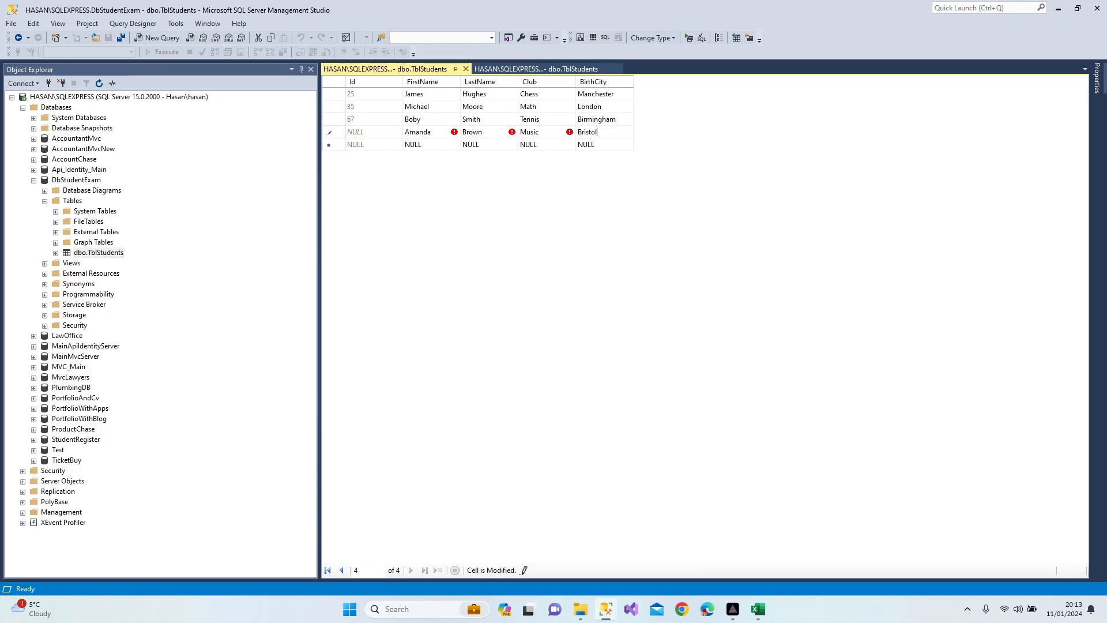
key(Return)
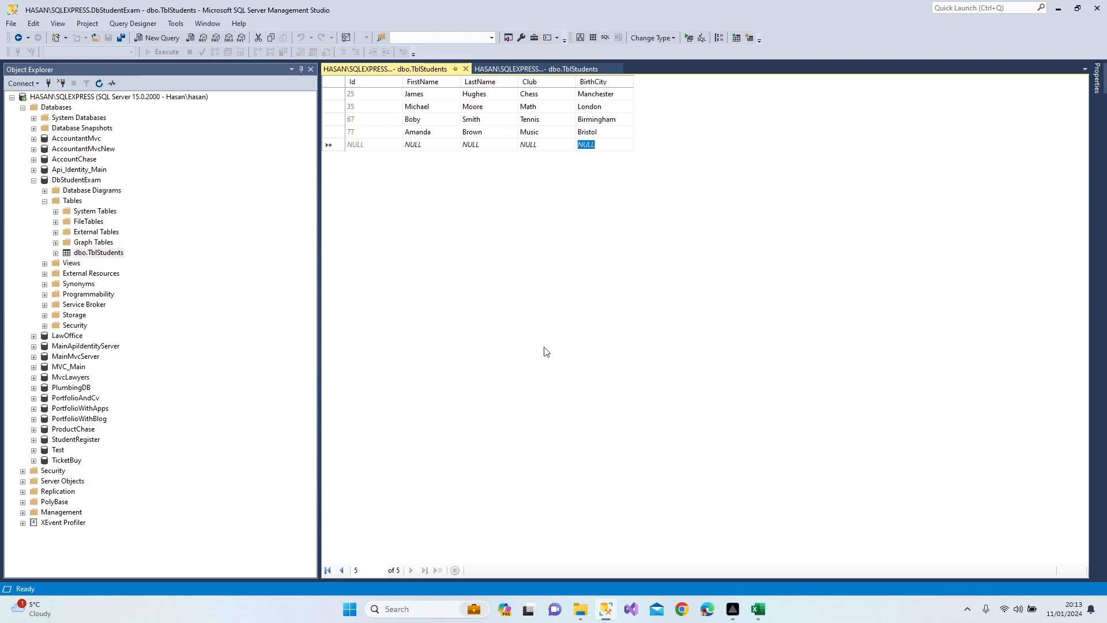
Switch to the Excel lesson notes, close the workbook, and close SQL Server Management Studio
click(734, 612)
click(734, 612)
click(759, 612)
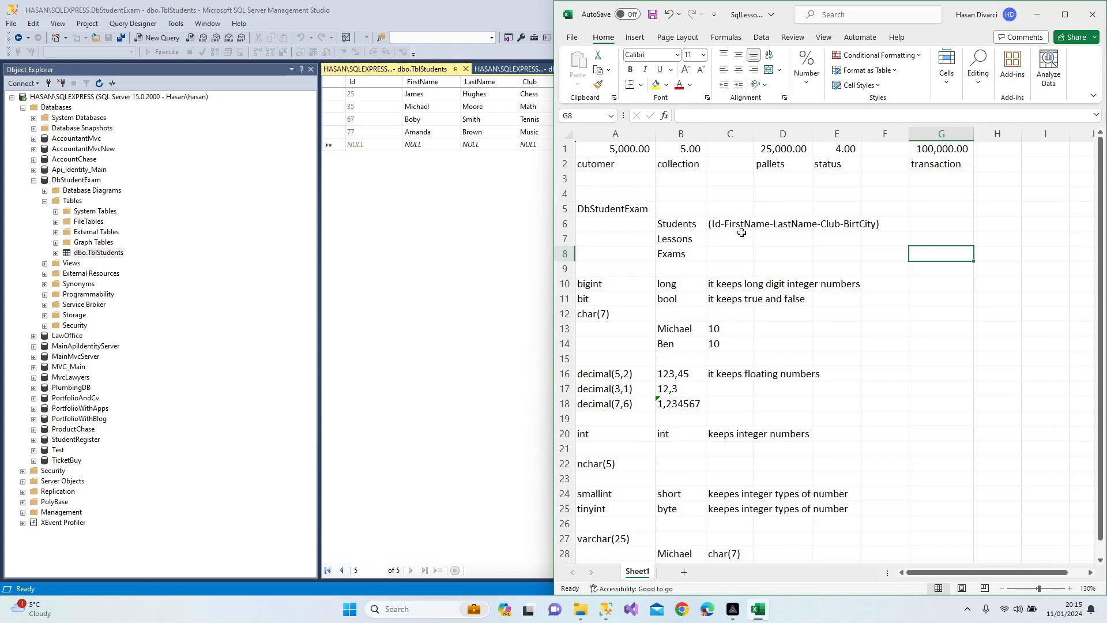
click(955, 220)
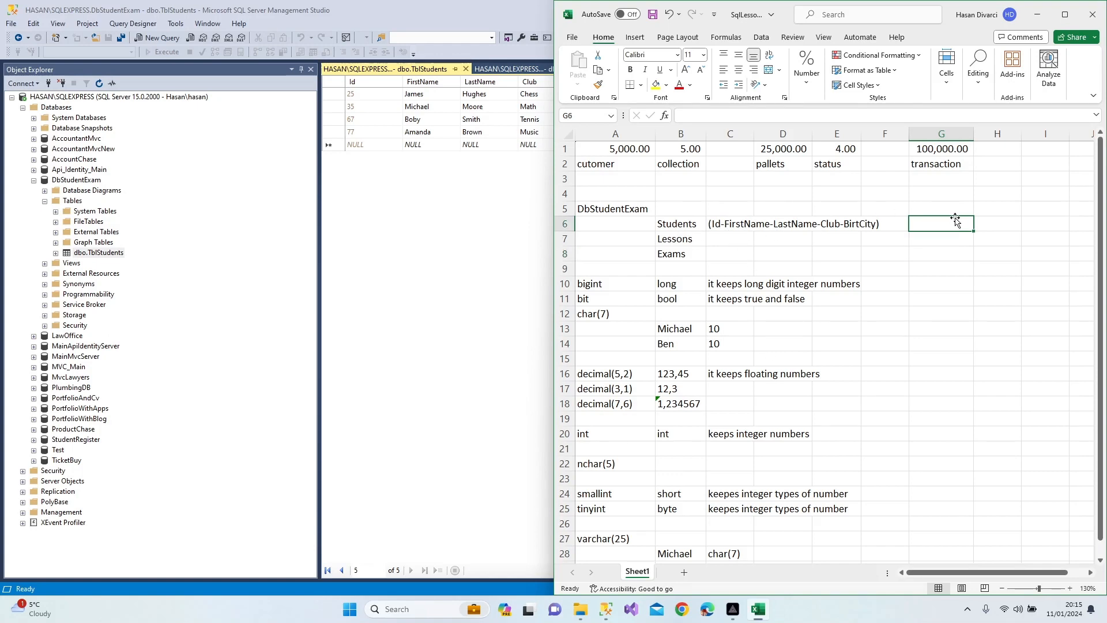
click(1093, 14)
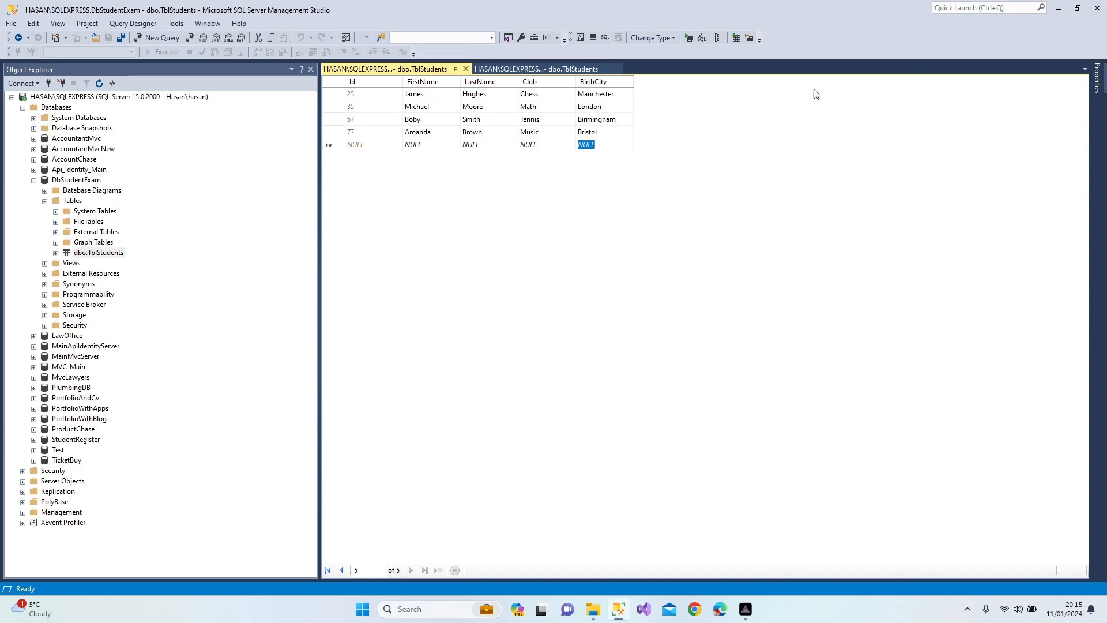
click(1100, 8)
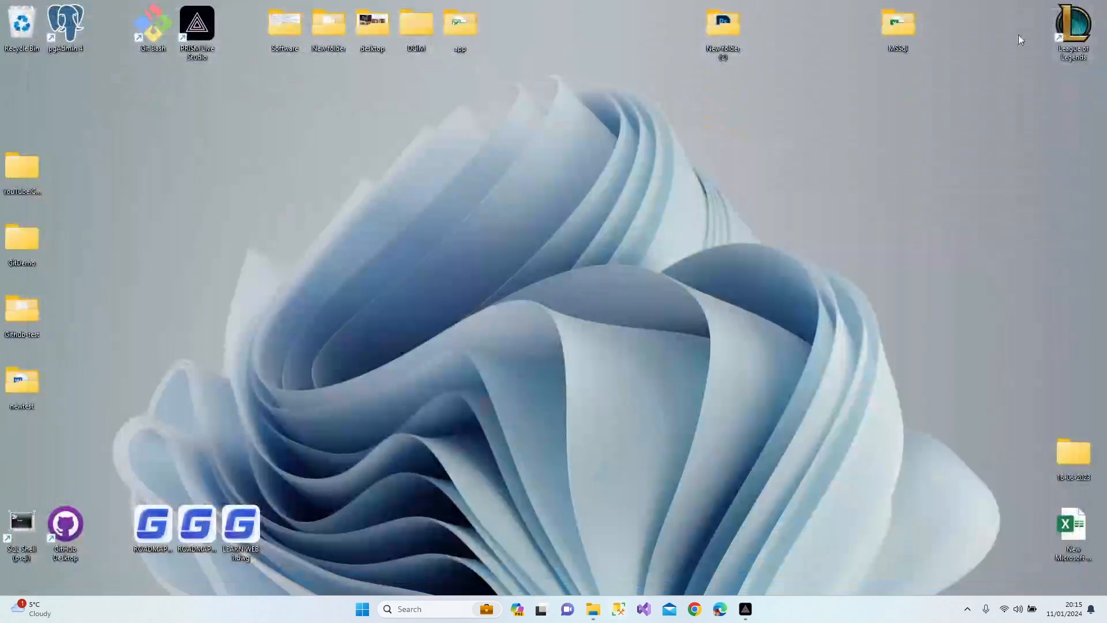
Open Git Bash from the desktop, maximize its window and enlarge the terminal text
double_click(164, 23)
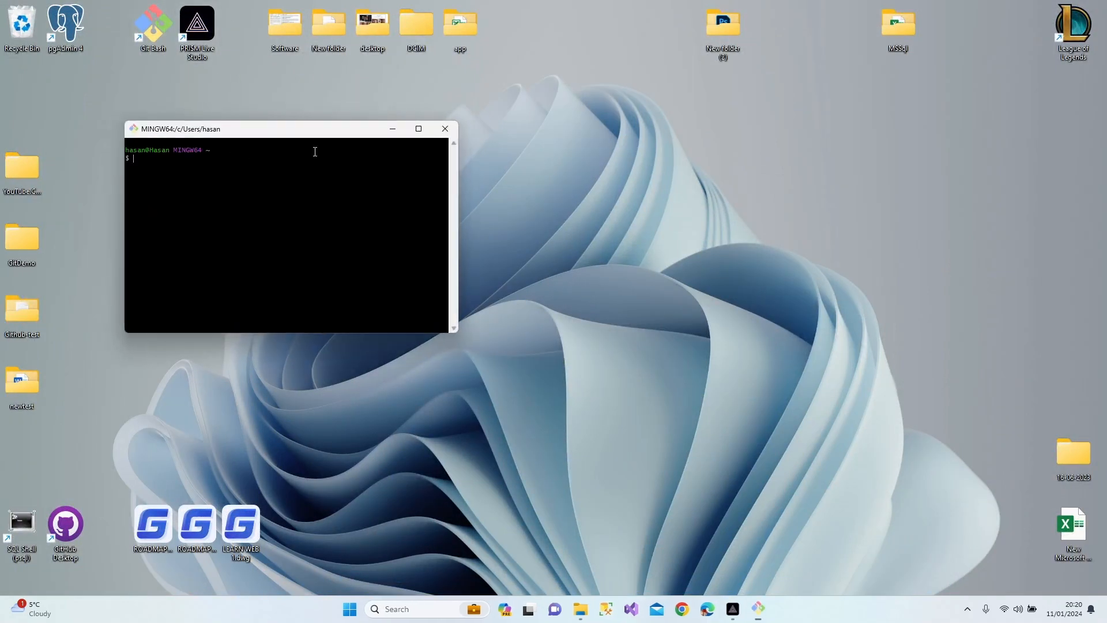
double_click(323, 128)
key(ctrl+plus)
key(ctrl+plus)
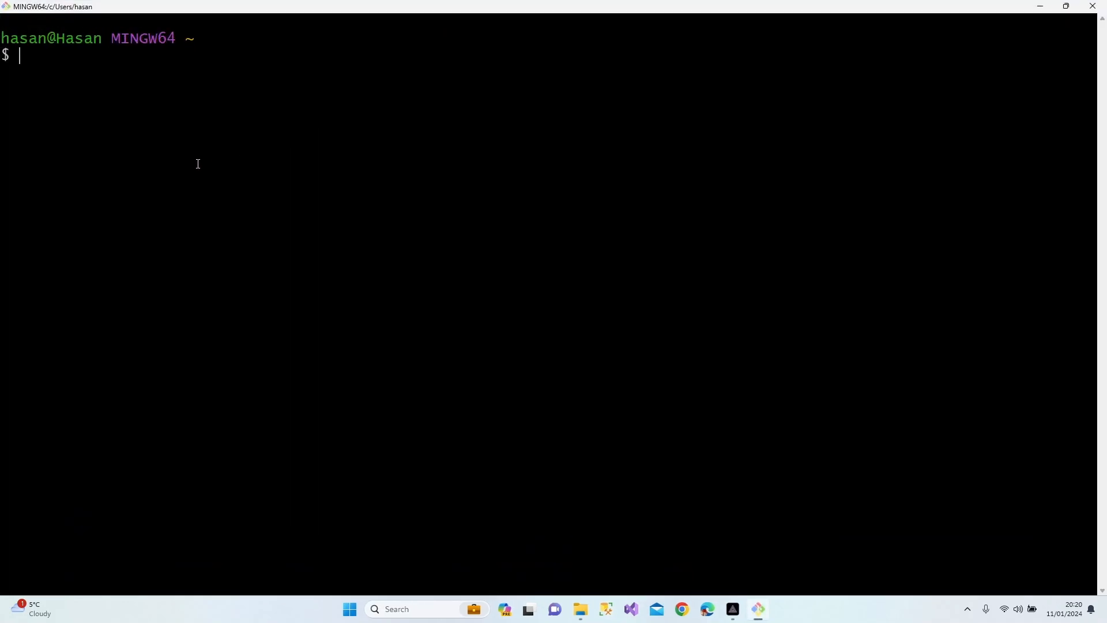
Change the working directory to the desktop folder and into its mssql repository folder
text(ls)
key(BackSpace)
key(BackSpace)
key(BackSpace)
text(cd desktop)
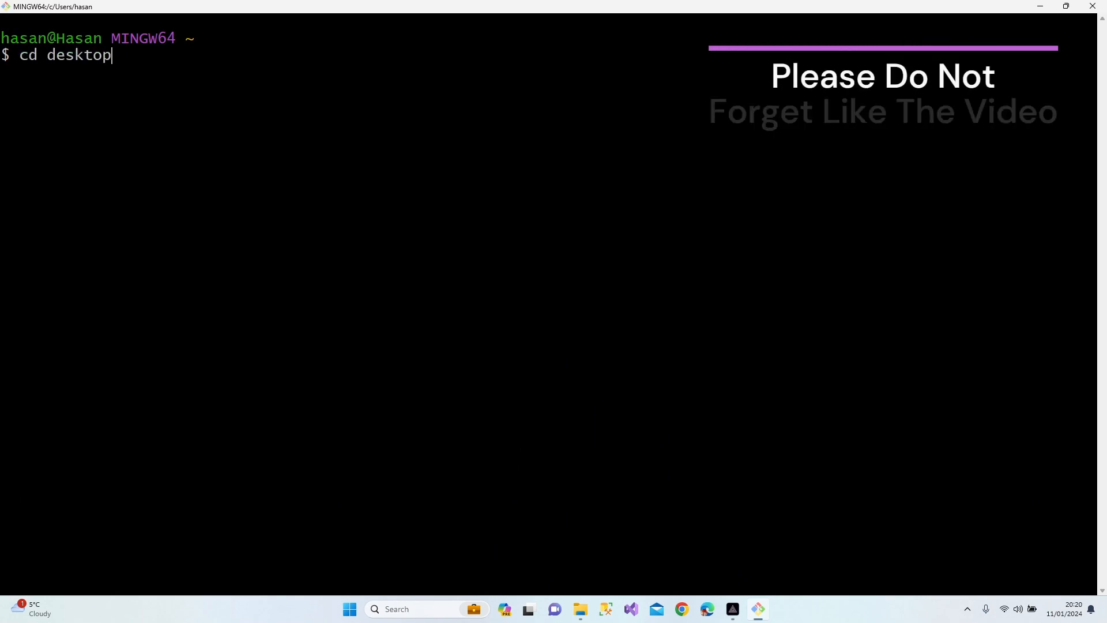
key(Return)
text(cd mssql)
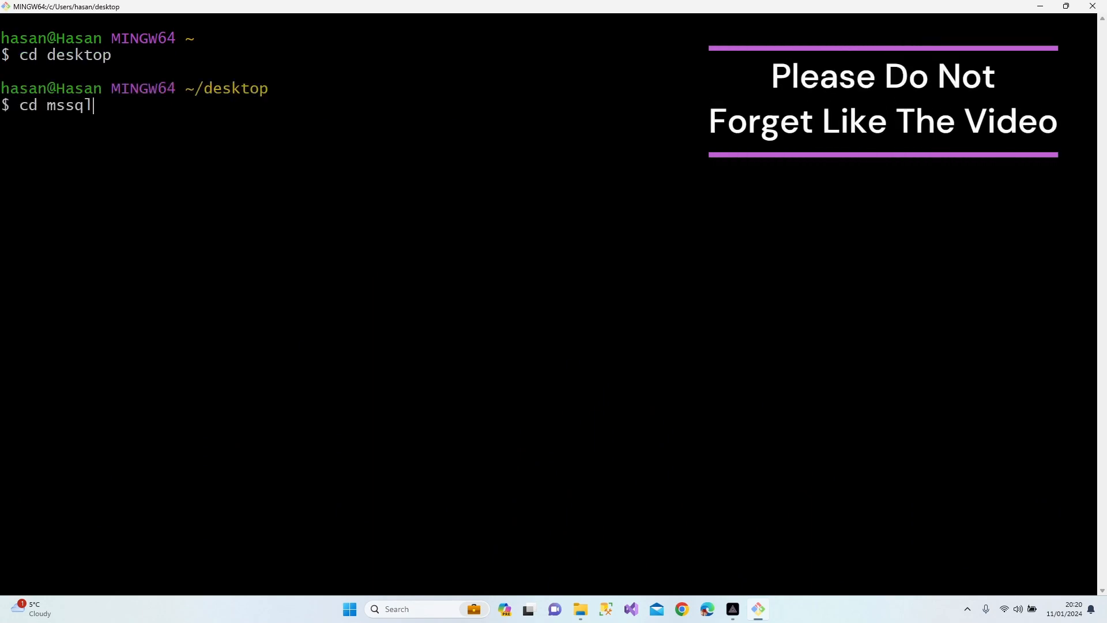
key(Return)
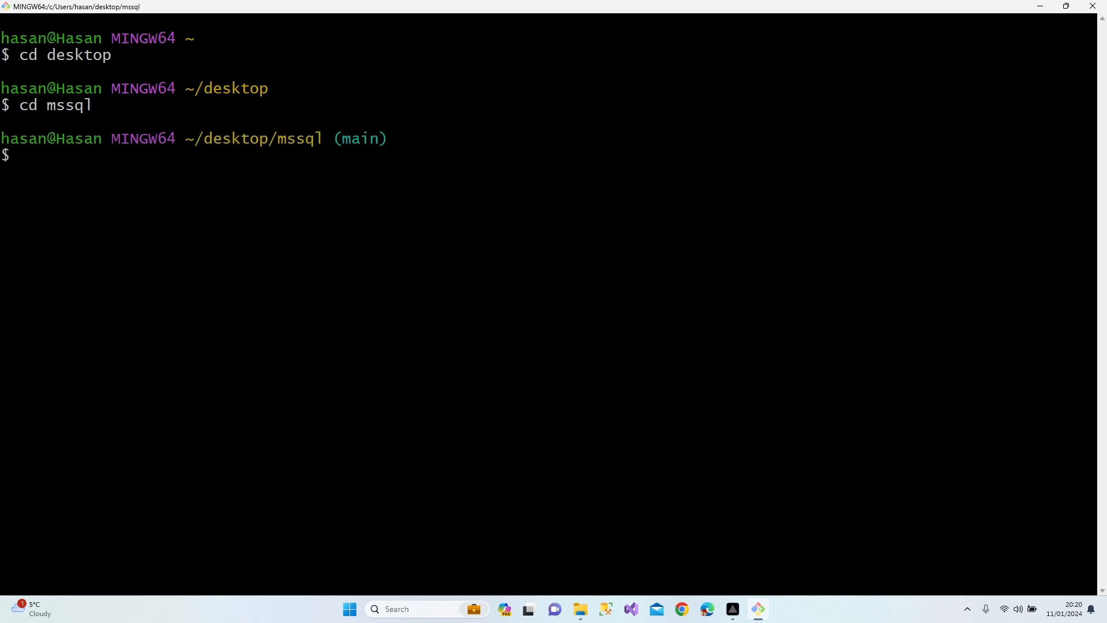
Stage all changes in the mssql repository with git add ., checking git status before and after
text(git status)
key(Return)
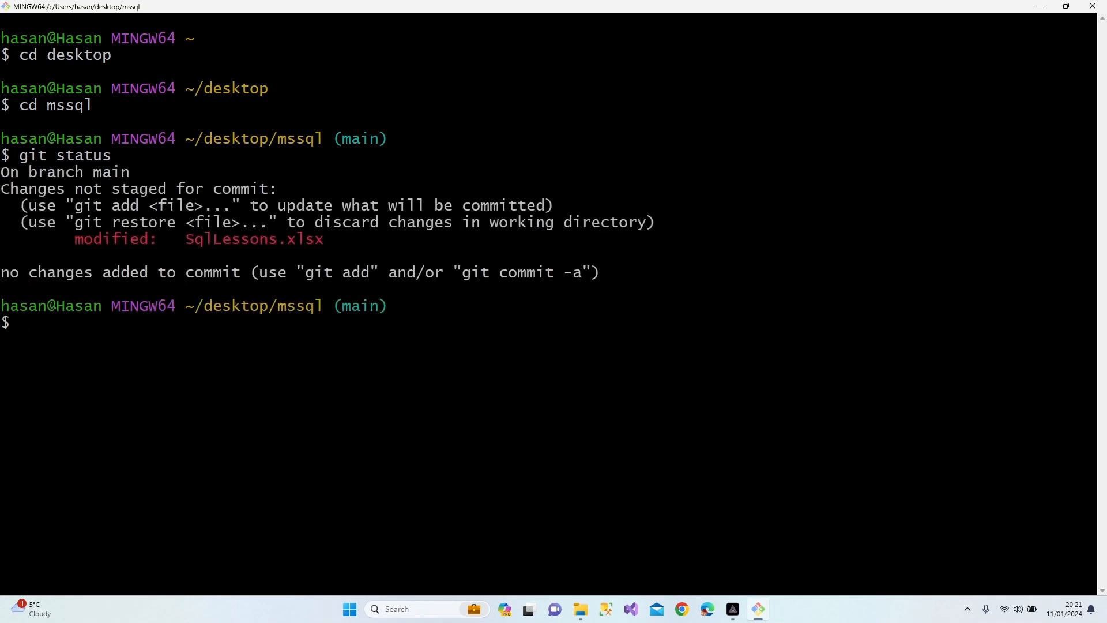
text(git add .)
key(Return)
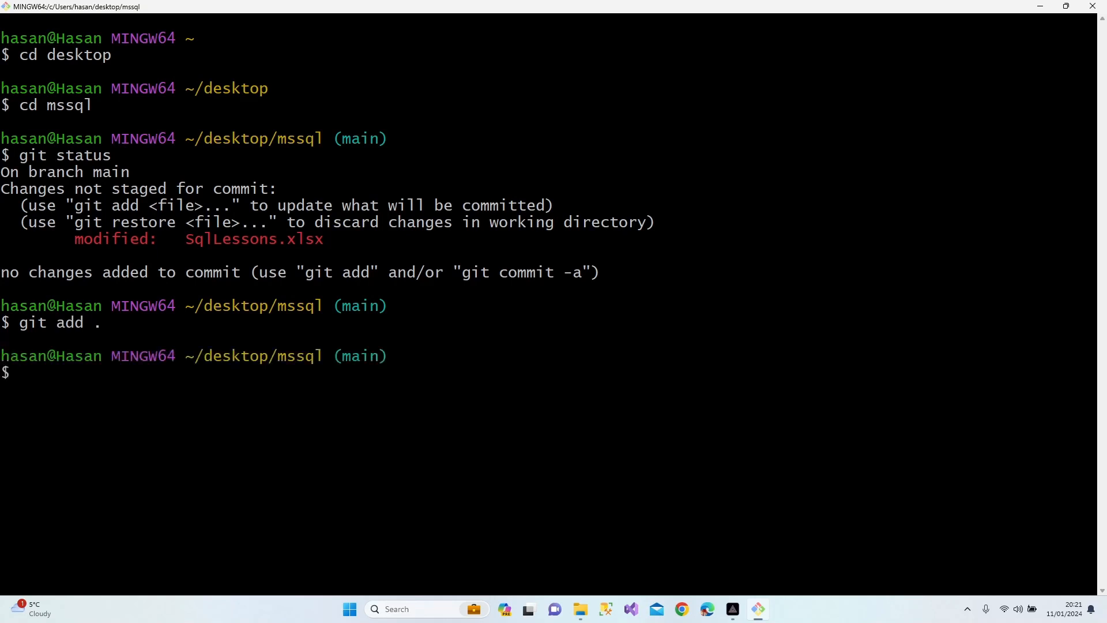
text(git status)
key(Return)
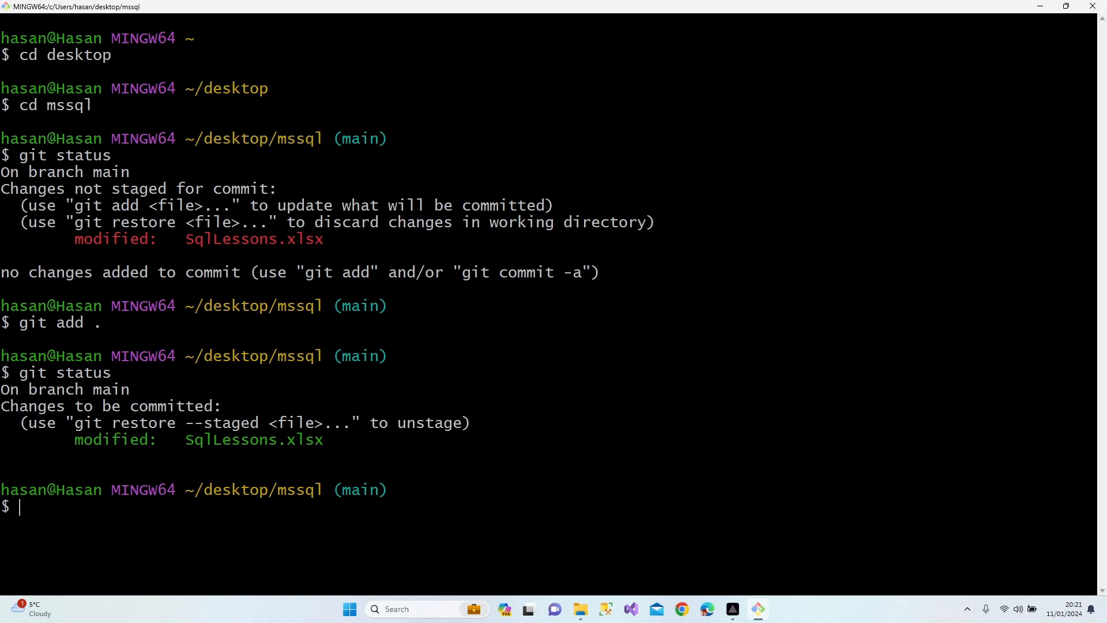
Commit the staged changes using git commit --m with the message "First Table is Created By using UI"
text(comm)
text(t)
key(BackSpace)
key(BackSpace)
key(BackSpace)
key(BackSpace)
key(BackSpace)
key(BackSpace)
text(git commit --m "first)
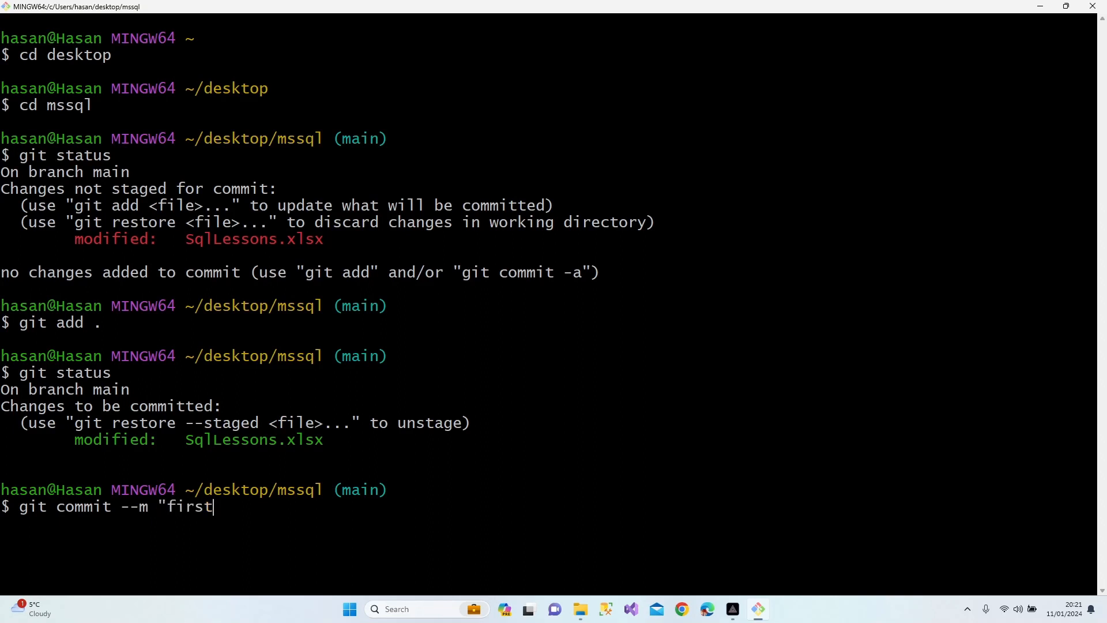
key(BackSpace)
key(BackSpace)
key(BackSpace)
key(BackSpace)
key(BackSpace)
text(First Table )
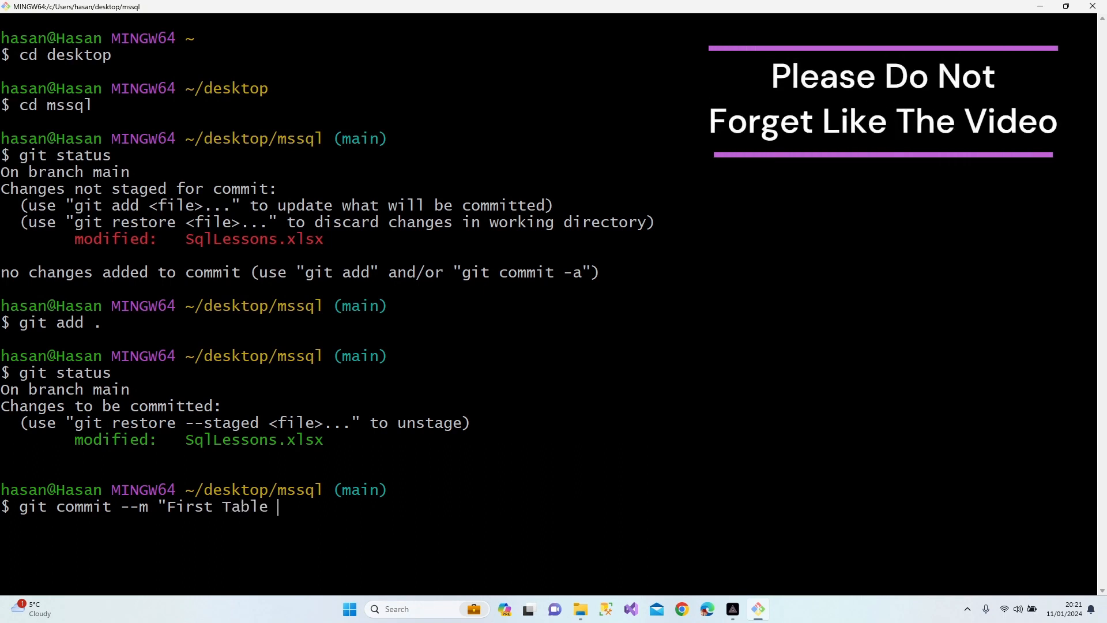
text(is Created By unsi)
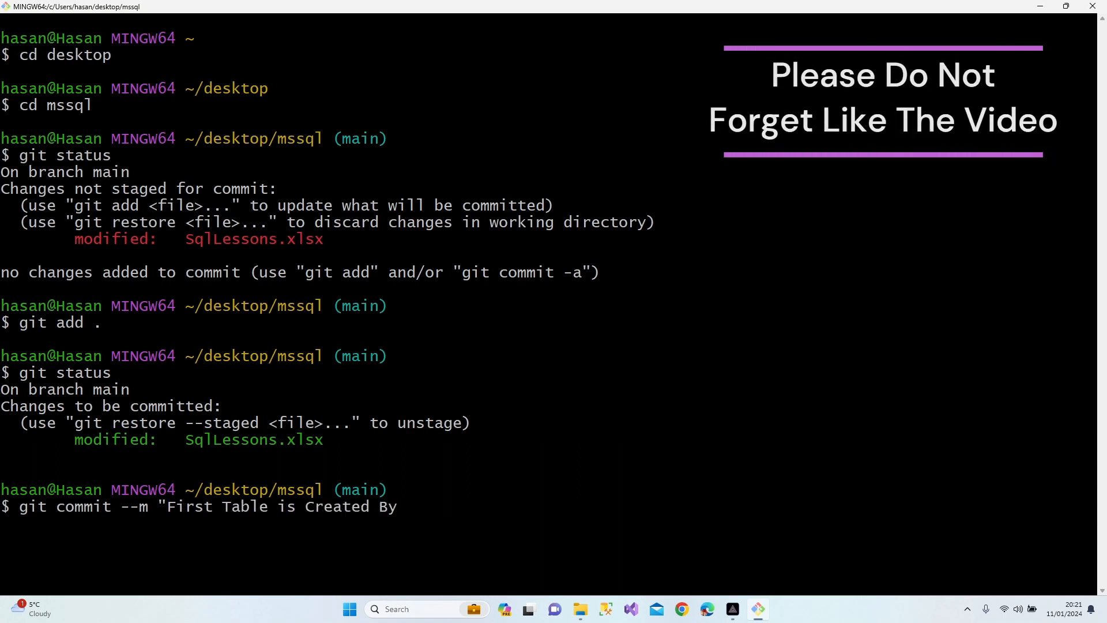
key(BackSpace)
key(BackSpace)
key(BackSpace)
text(s)
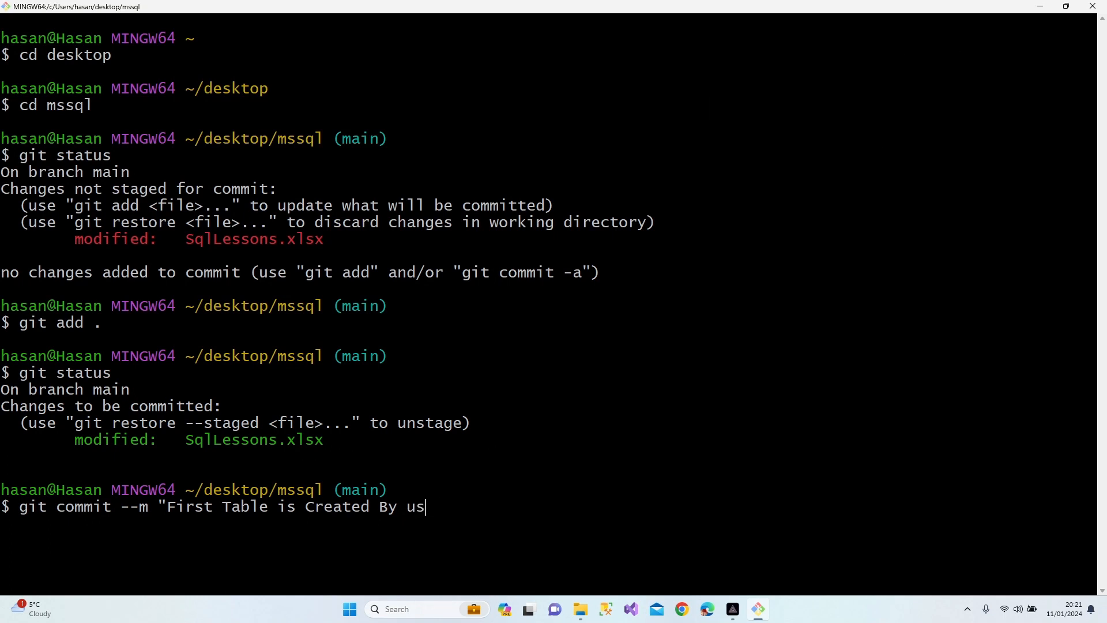
text(ing UI")
key(Return)
Check git status and show the commit history with git log, highlighting the messages of the two most recent commits
text(git status)
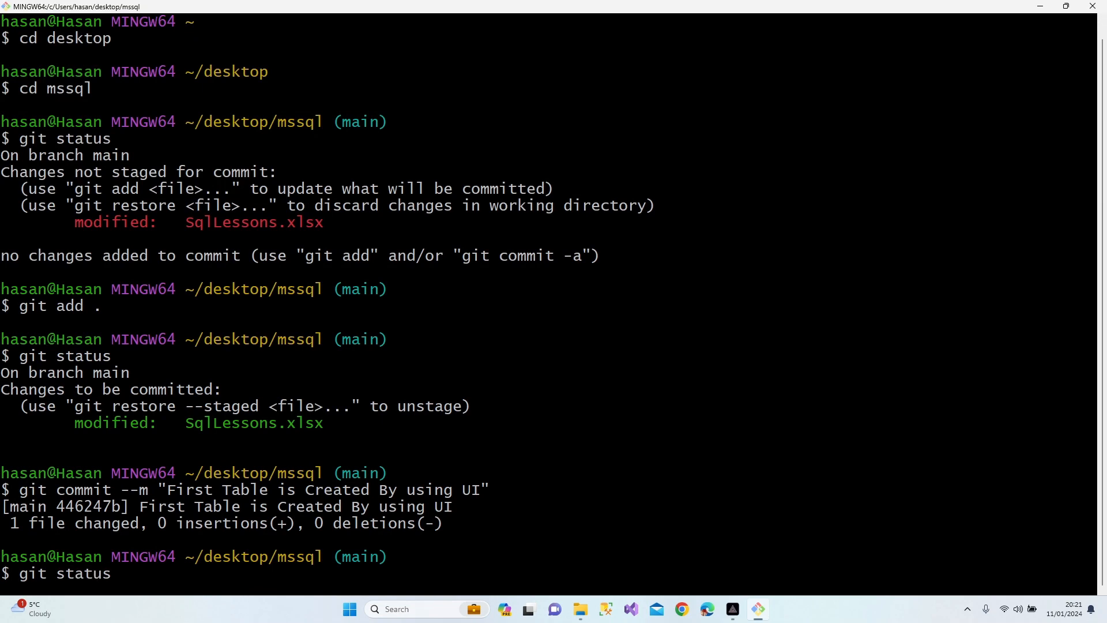
key(Return)
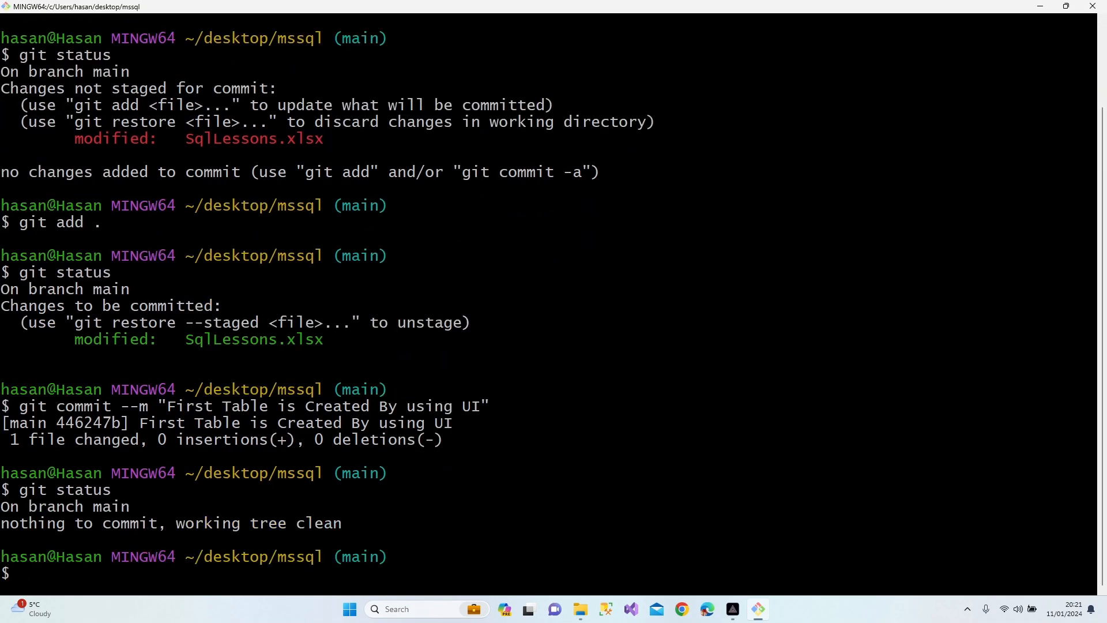
text(git log)
key(Return)
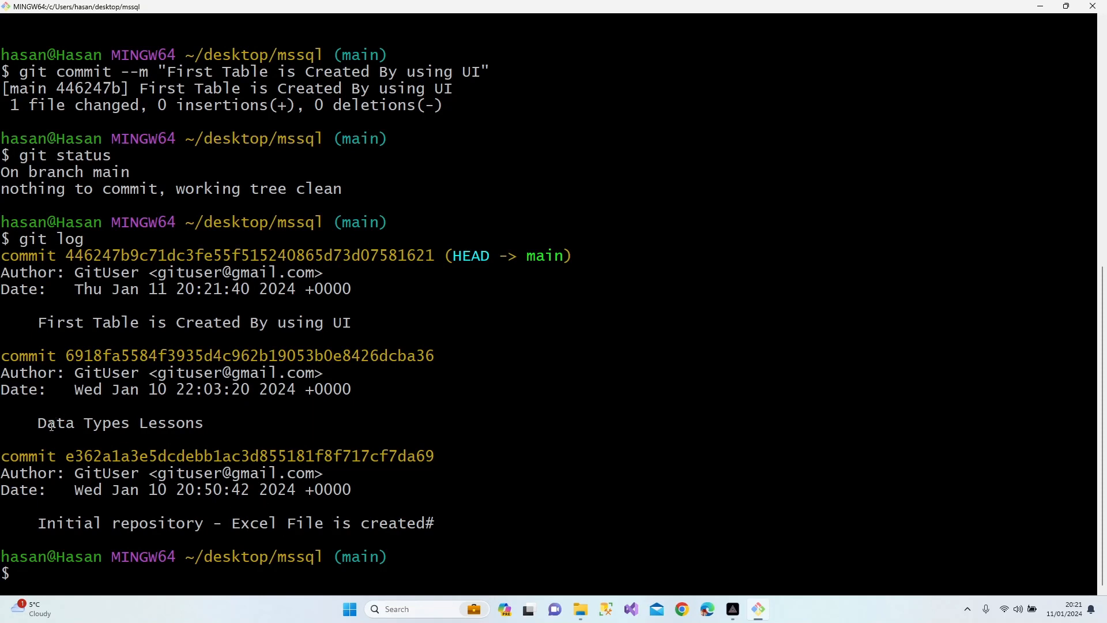
drag(52, 425, 204, 425)
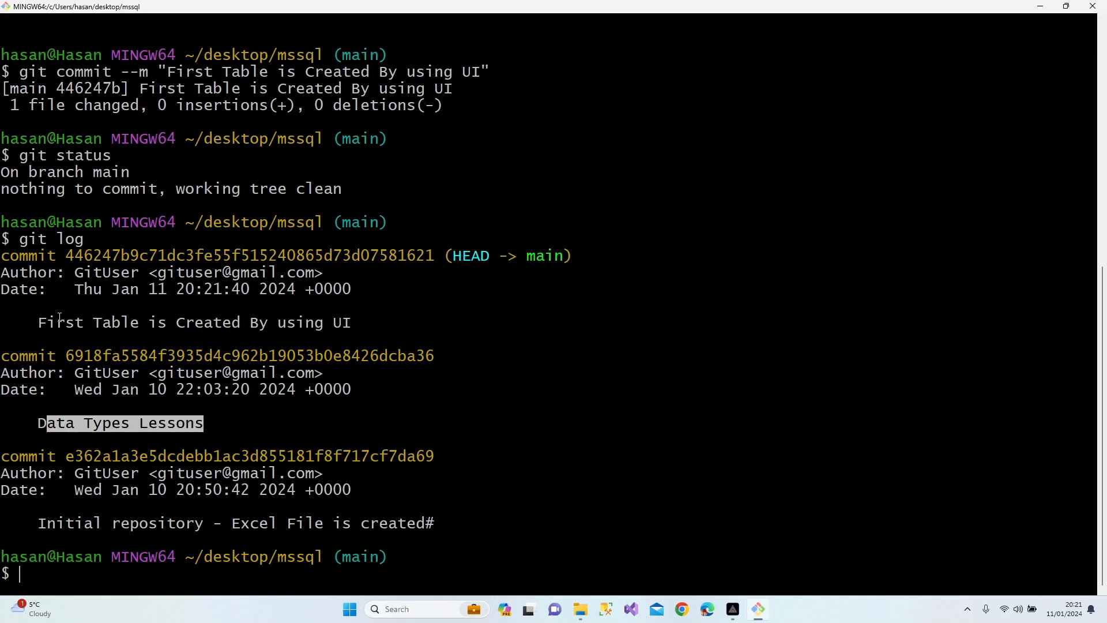
drag(49, 323, 361, 319)
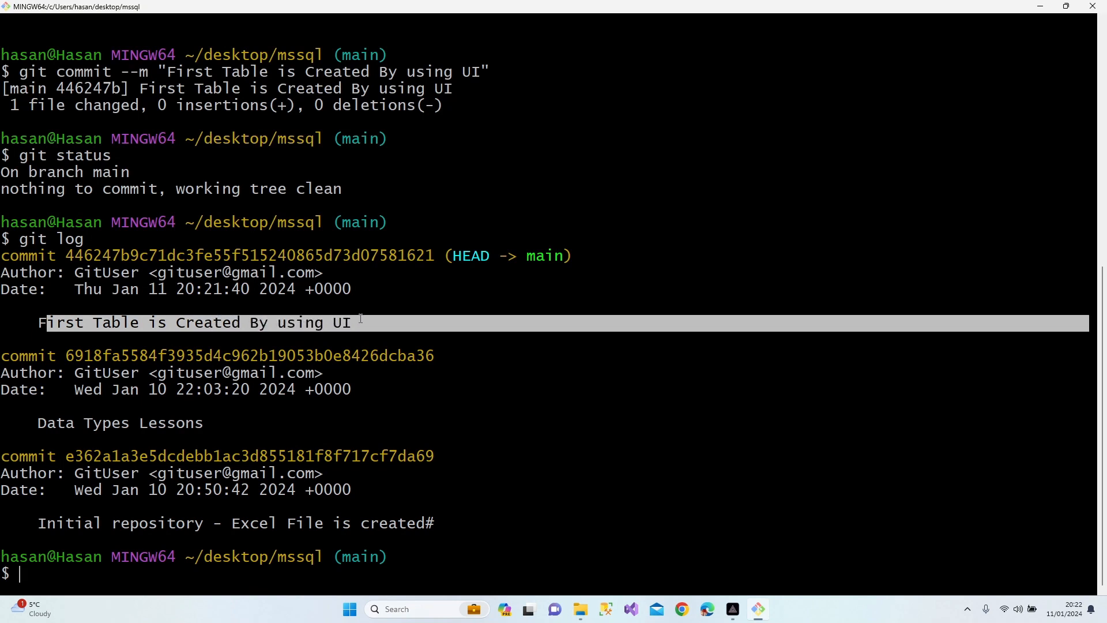
click(378, 322)
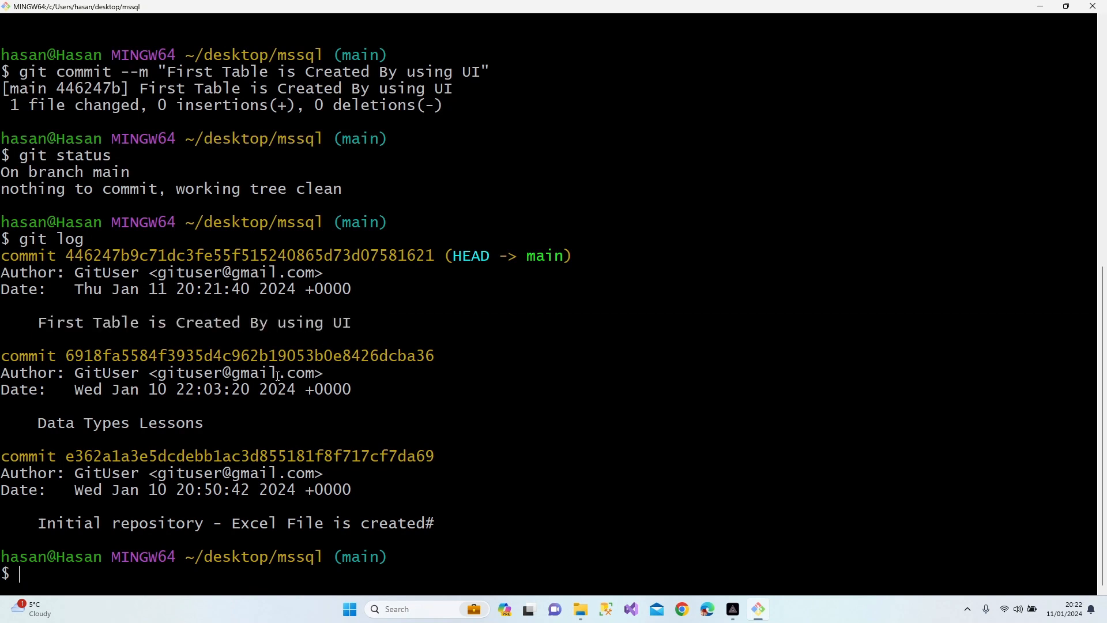